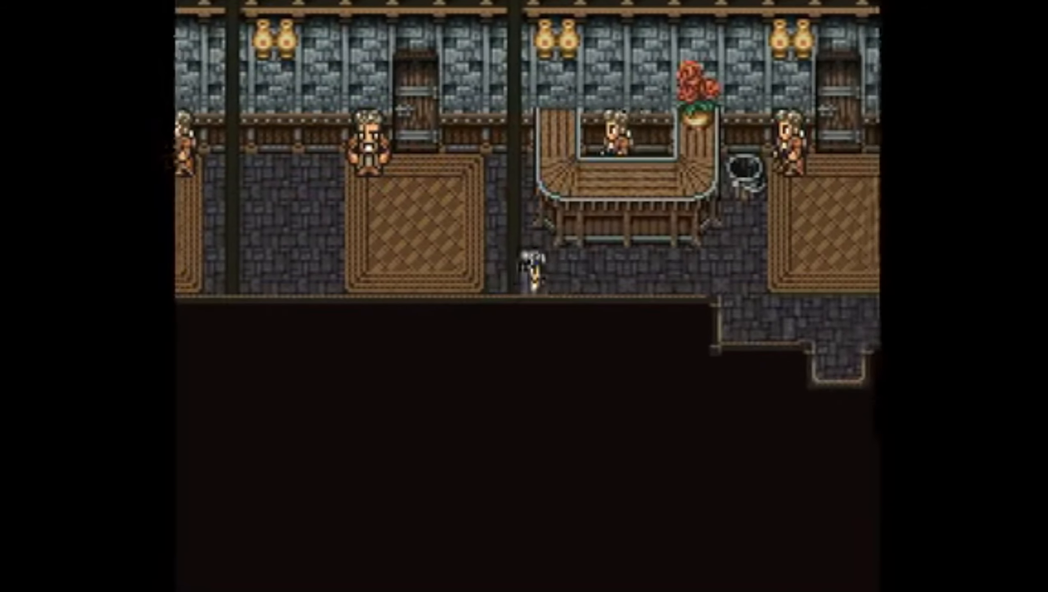
key(Right)
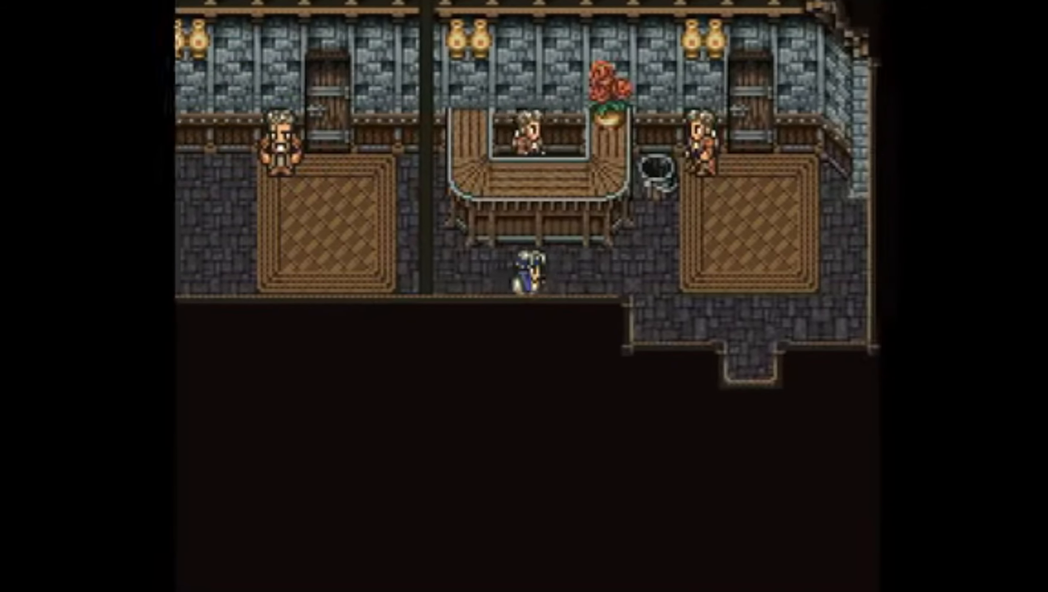
key(Down)
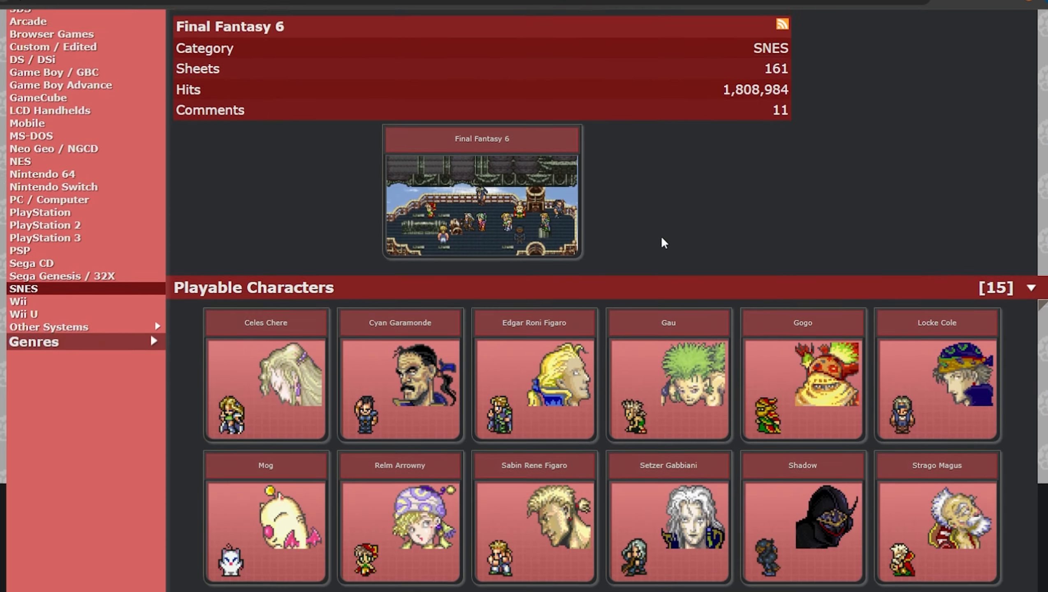
Step: Browse the Final Fantasy 6 sheets down to the World of Balance Maps and locate Narshe (Exterior)
scroll(662, 239, down, 2)
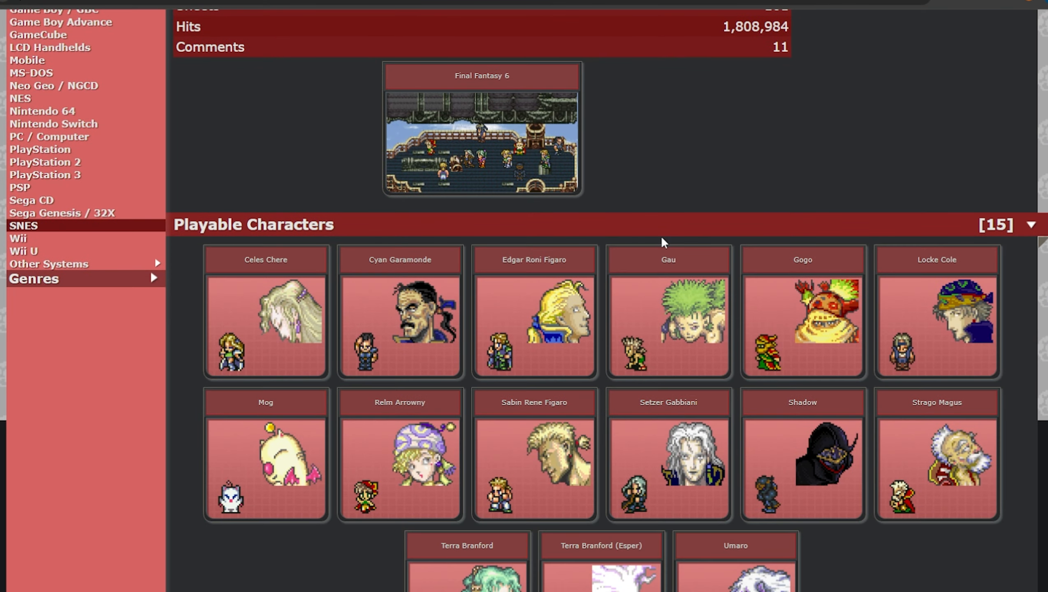
scroll(737, 168, down, 4)
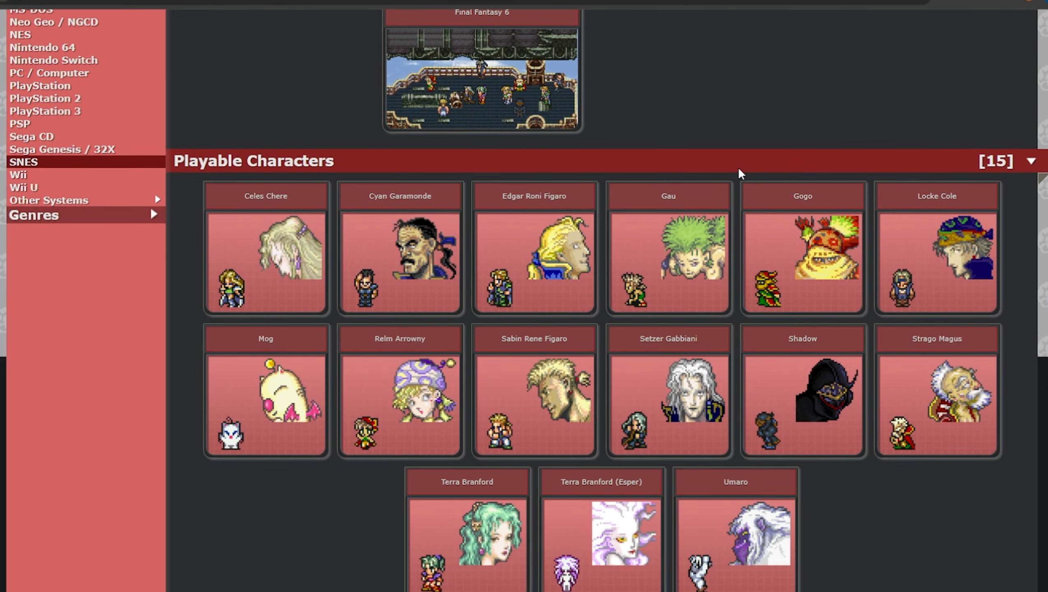
scroll(714, 328, down, 20)
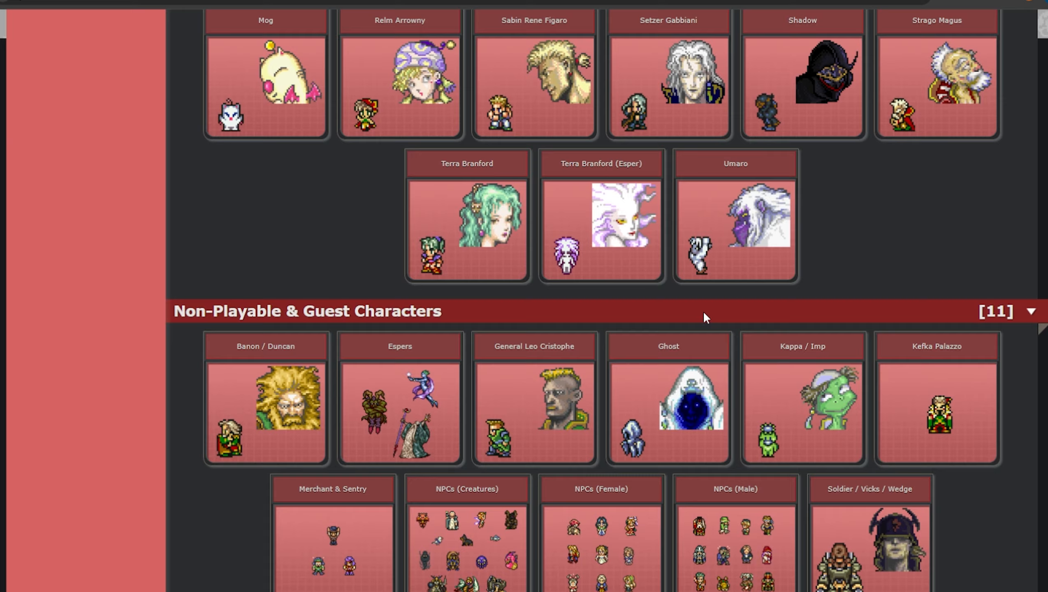
scroll(696, 300, down, 10)
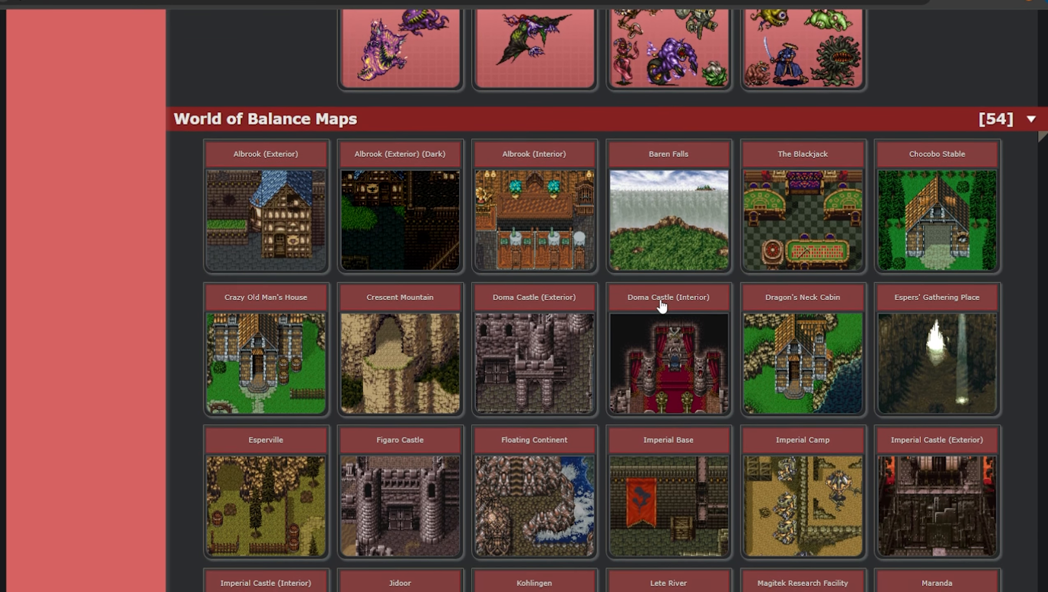
scroll(528, 310, down, 6)
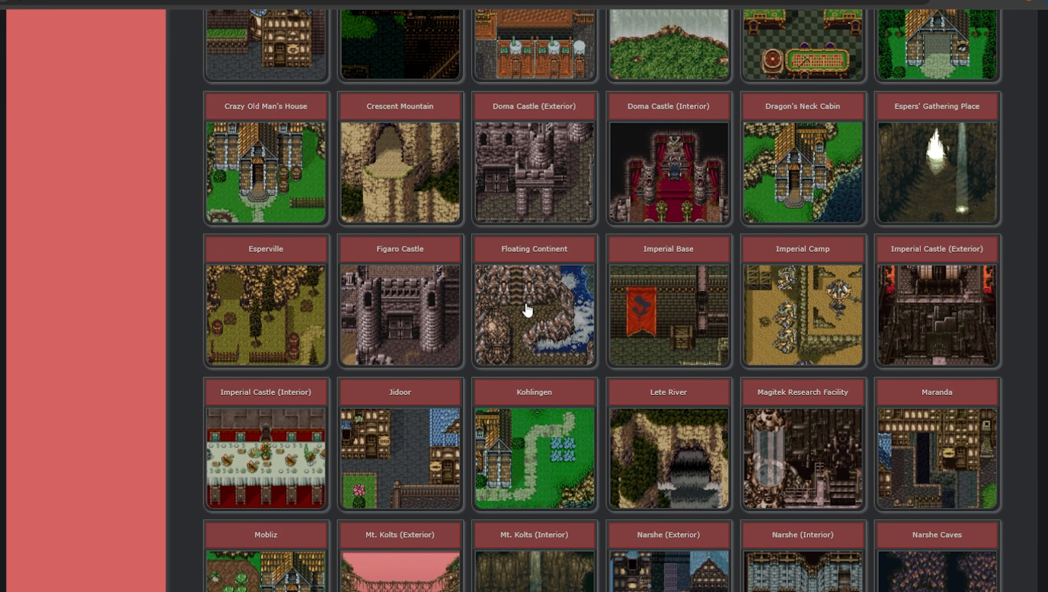
scroll(527, 310, down, 10)
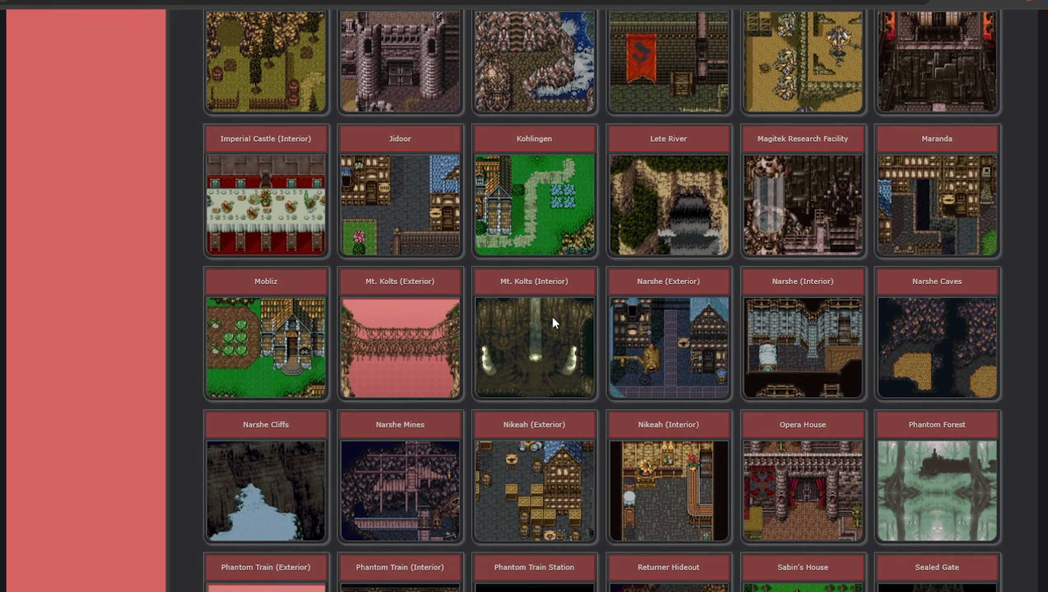
scroll(560, 322, down, 6)
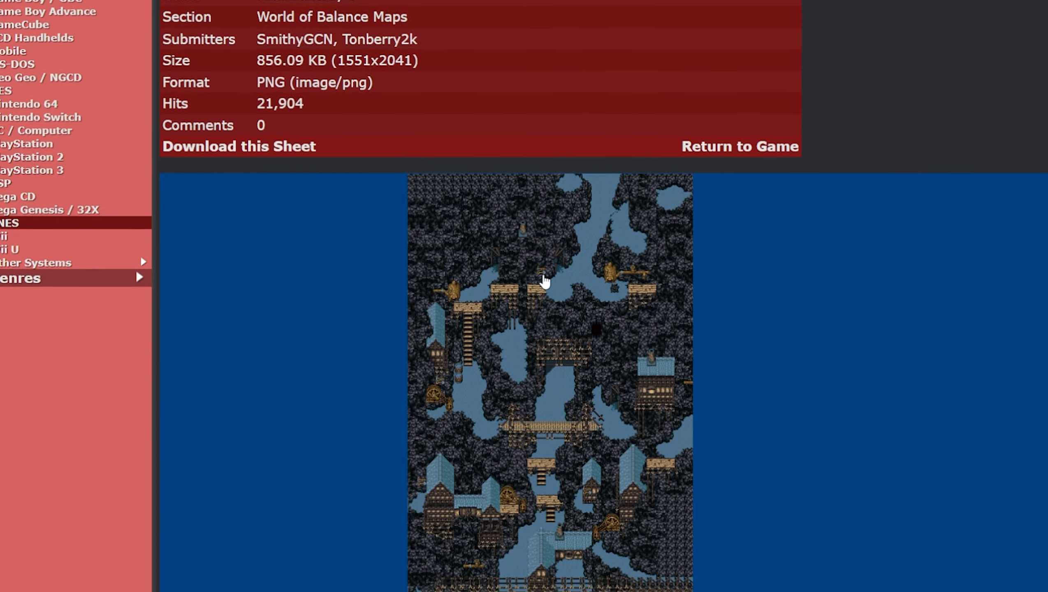
Step: Examine the full Narshe exterior map sheet, including the town buildings, cliffs and moving parts
scroll(580, 293, down, 3)
scroll(573, 260, down, 12)
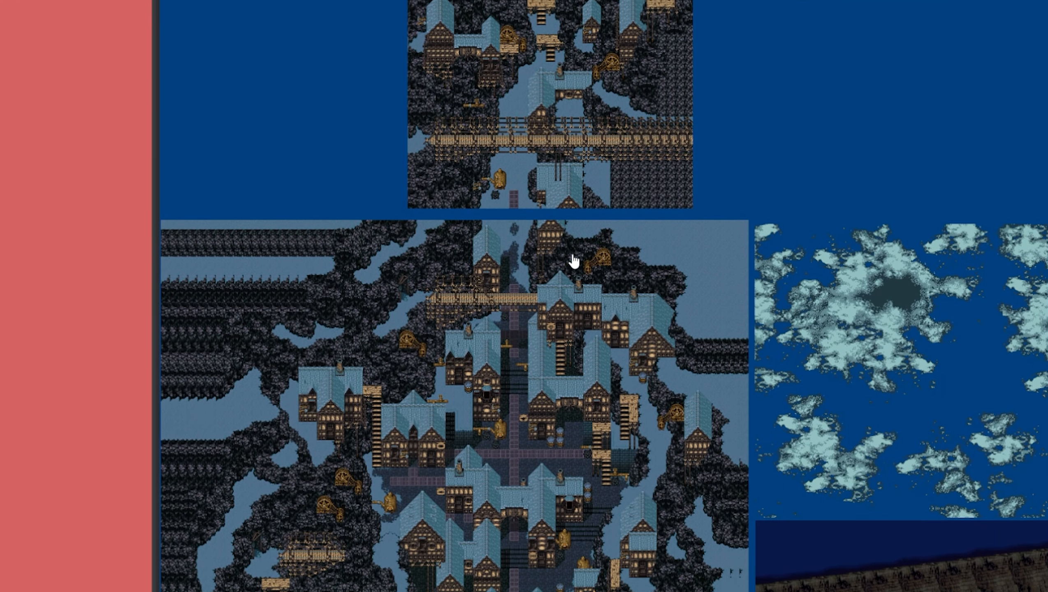
scroll(571, 261, down, 3)
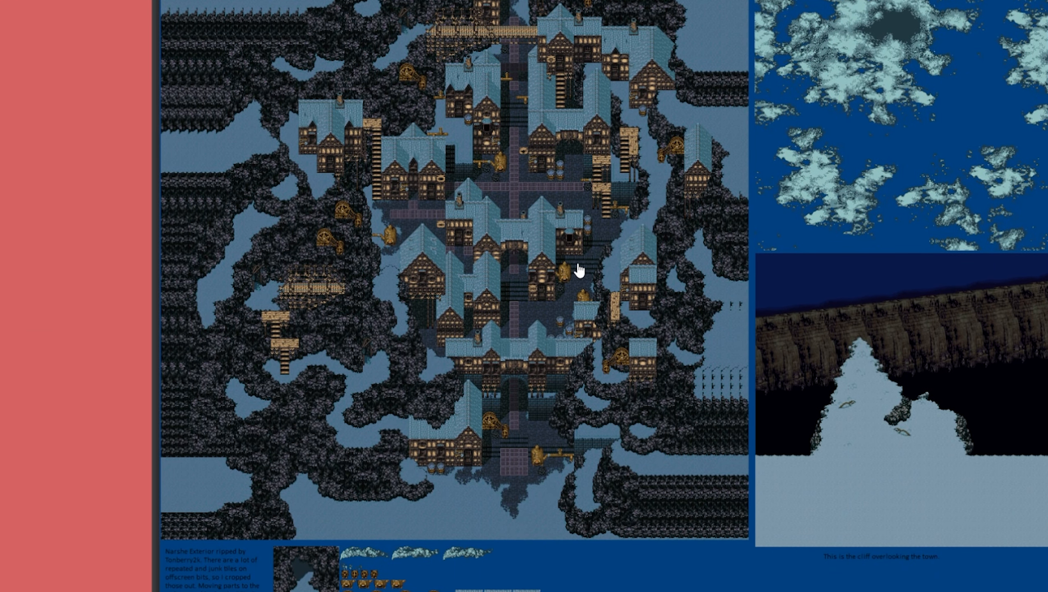
scroll(519, 277, down, 5)
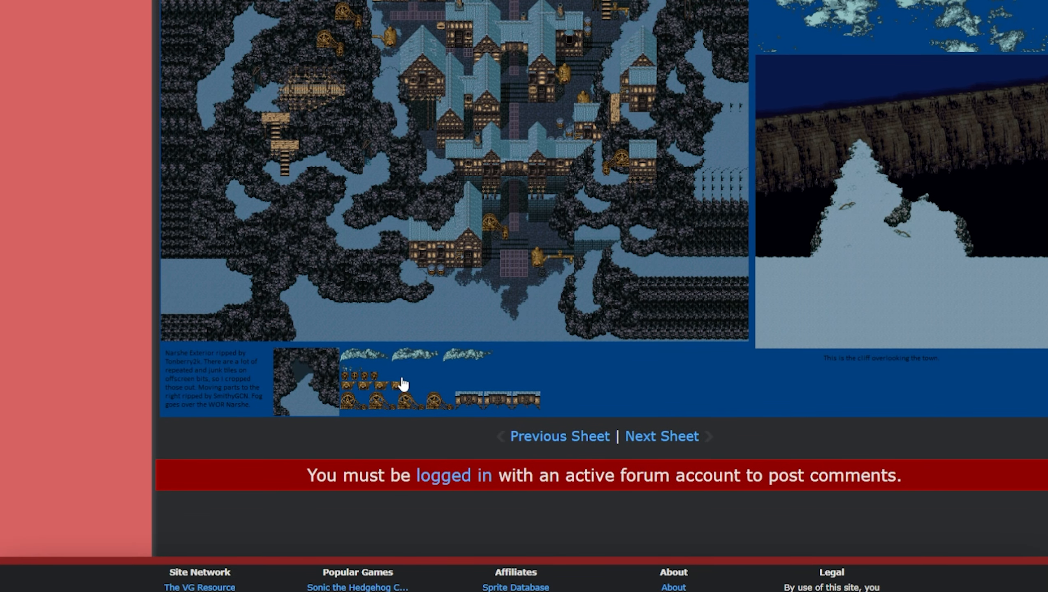
scroll(402, 385, up, 7)
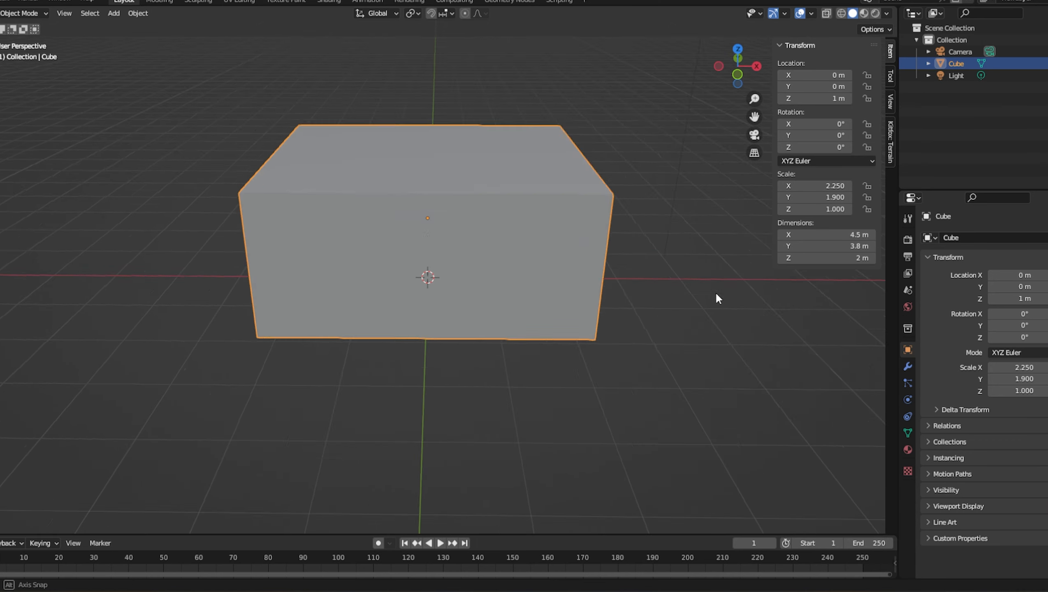
Step: Resize the cube to scale factors 3.2 in X, 5.8 in Y and 3.2 in Z, and set its Z location to 3.35 m
scroll(625, 276, down, 3)
scroll(624, 276, up, 3)
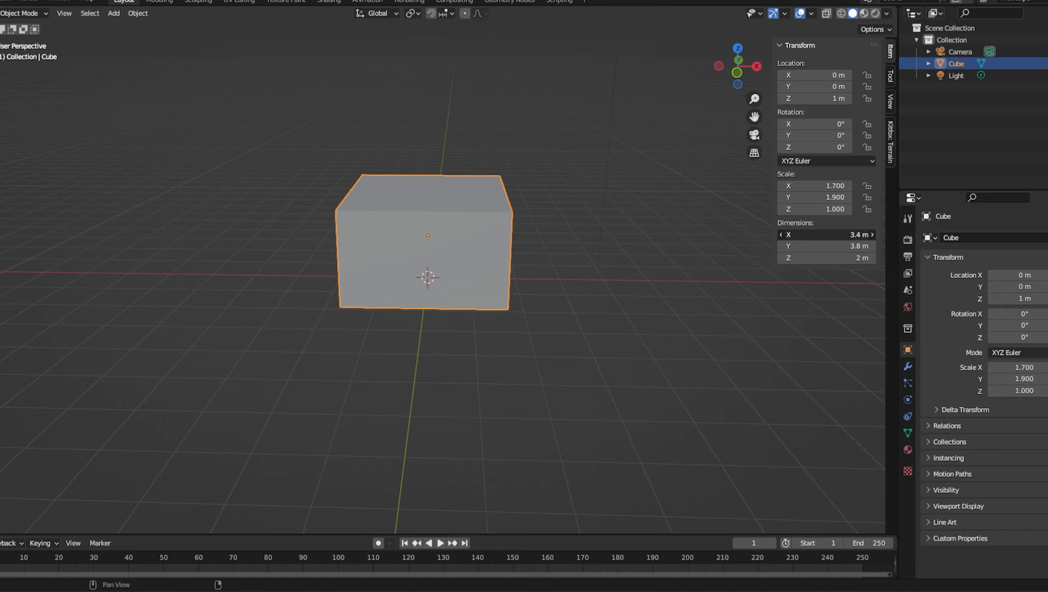
drag(827, 235, 846, 235)
middle_drag(621, 286, 497, 286)
drag(826, 246, 866, 246)
middle_drag(621, 290, 518, 286)
drag(826, 258, 857, 258)
drag(814, 98, 845, 98)
Step: Form a gable on the cube by extruding its top face and merging the corner vertices into a central ridge
middle_drag(580, 315, 691, 270)
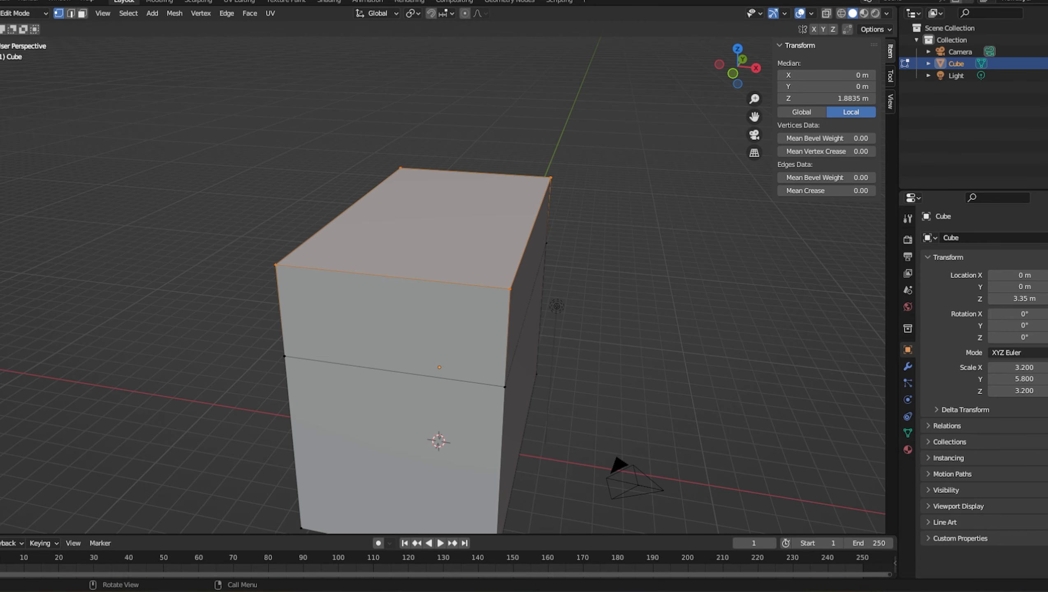
middle_drag(432, 440, 362, 281)
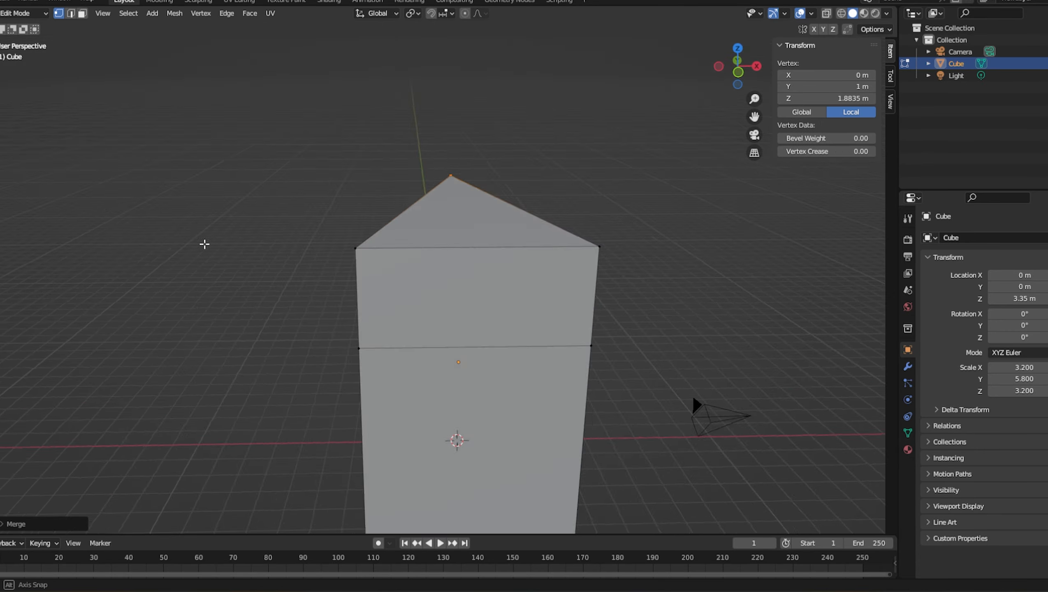
middle_drag(203, 243, 686, 278)
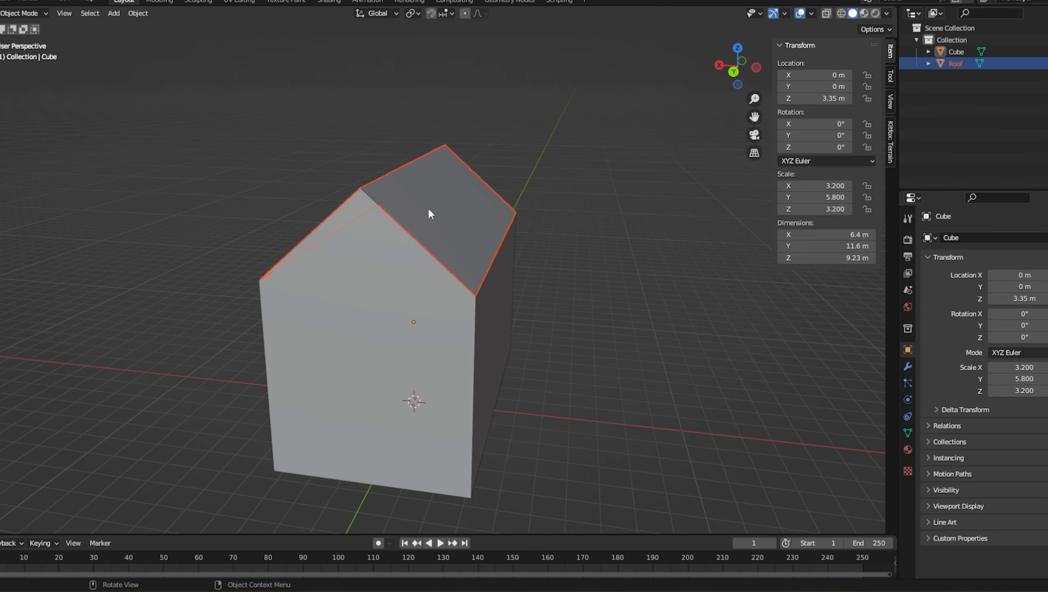
Step: Scale the roof along Y to about 6.63 so that it overhangs both gable walls
key(s)
key(y)
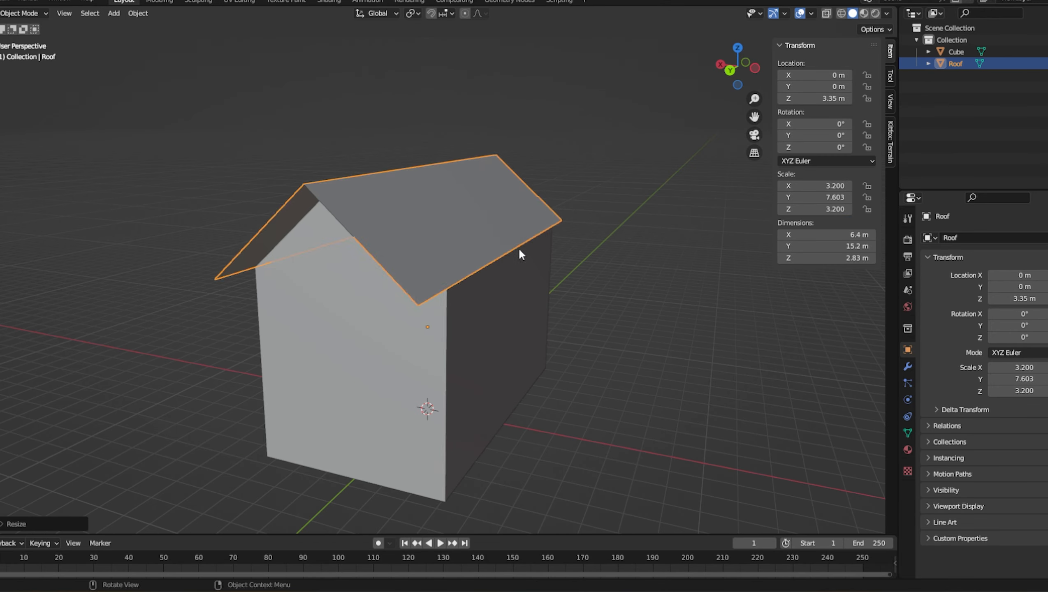
key(s)
key(y)
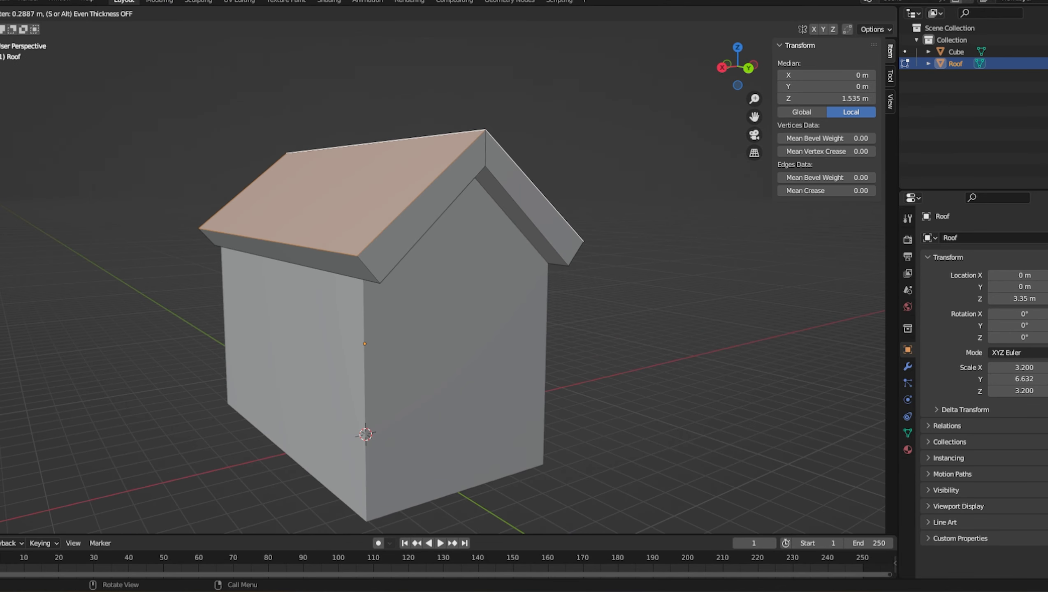
Step: Thicken the roof by about 0.29 m and open the edge commands for the house body
middle_drag(37, 352, 456, 346)
key(alt+a)
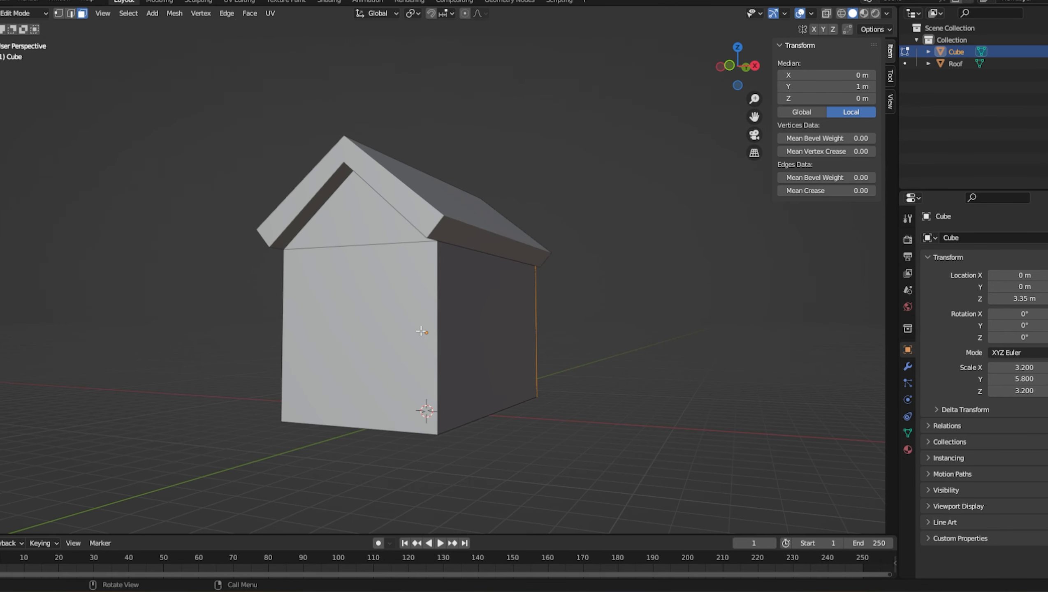
click(227, 13)
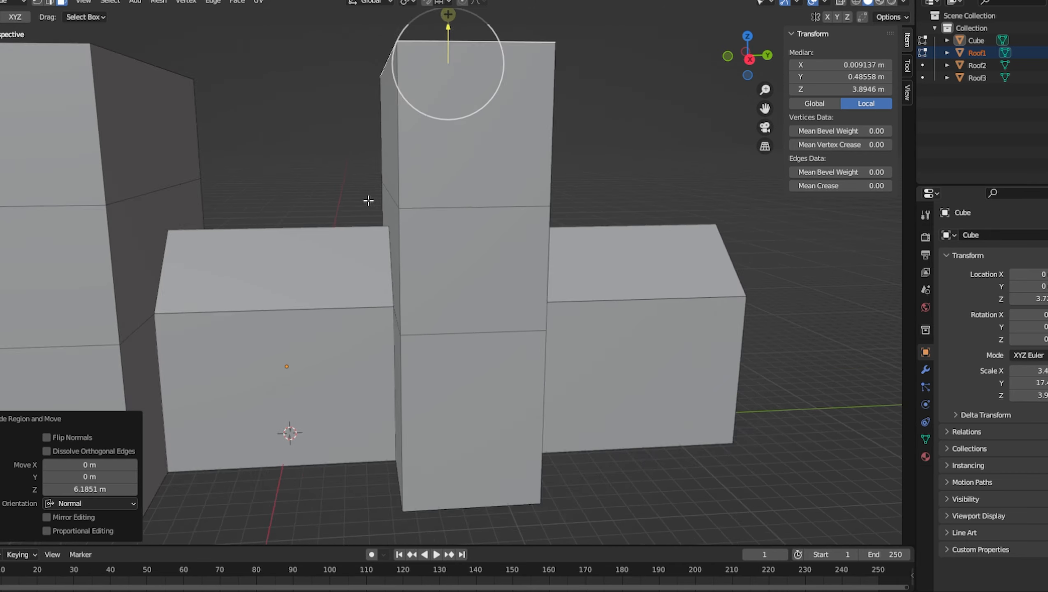
Step: Switch the larger building's mesh editing to vertex selection and clear the current selection
scroll(368, 201, down, 3)
middle_drag(368, 200, 348, 253)
click(37, 3)
key(alt+a)
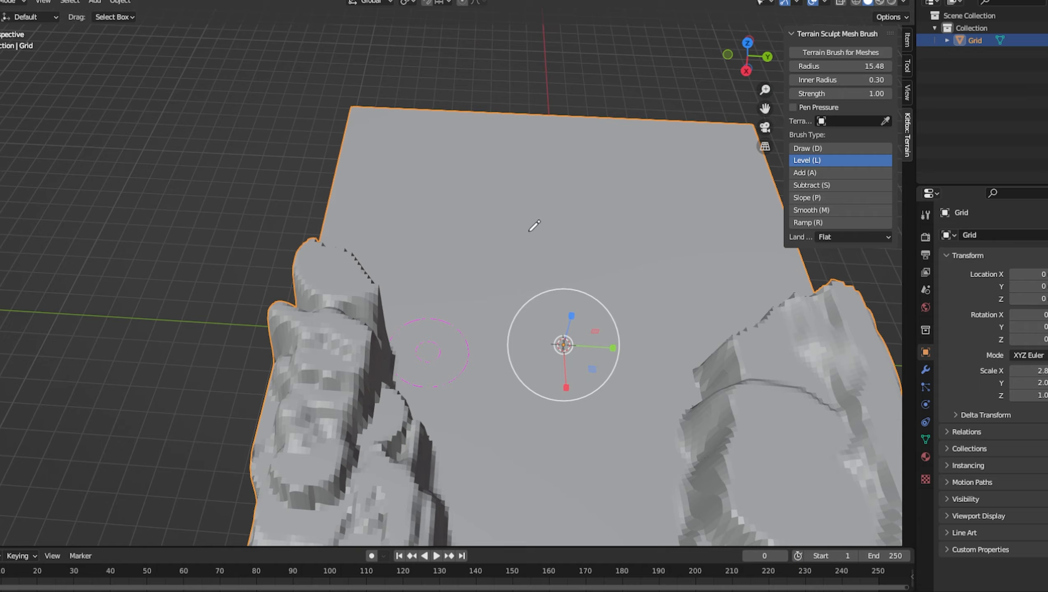
Step: Sculpt raised cliffs along the terrain grid's outer edges using the Draw terrain brush with radius 15.48 and draw height 42.58
click(812, 148)
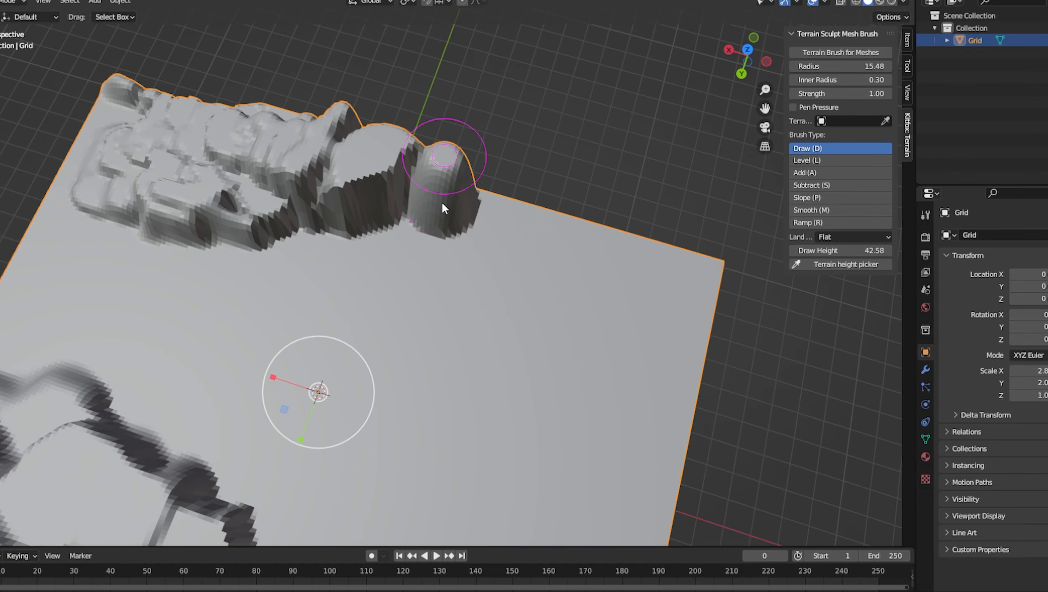
drag(443, 166, 410, 152)
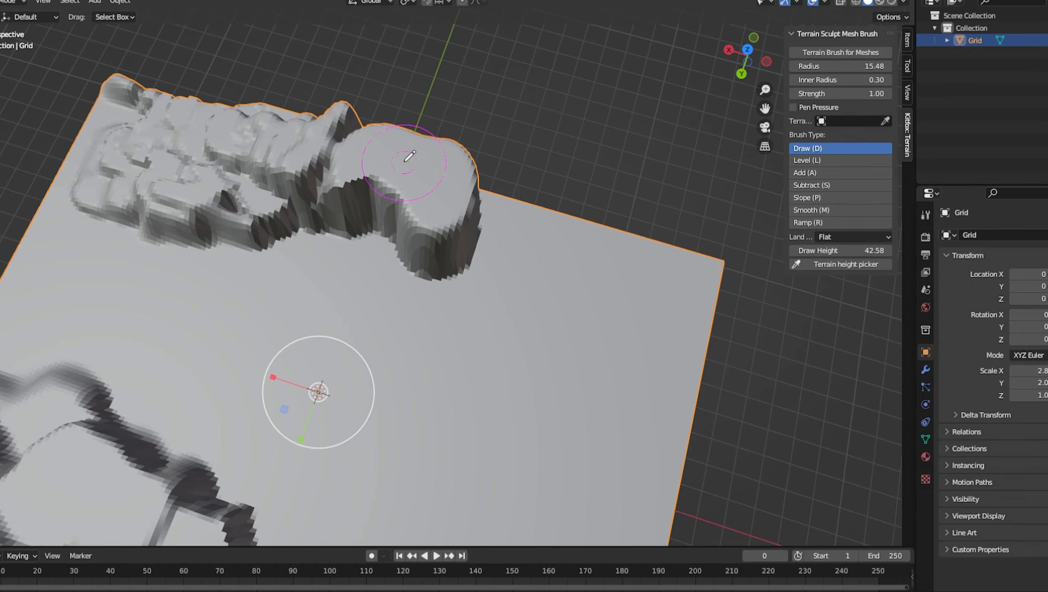
middle_drag(411, 153, 578, 167)
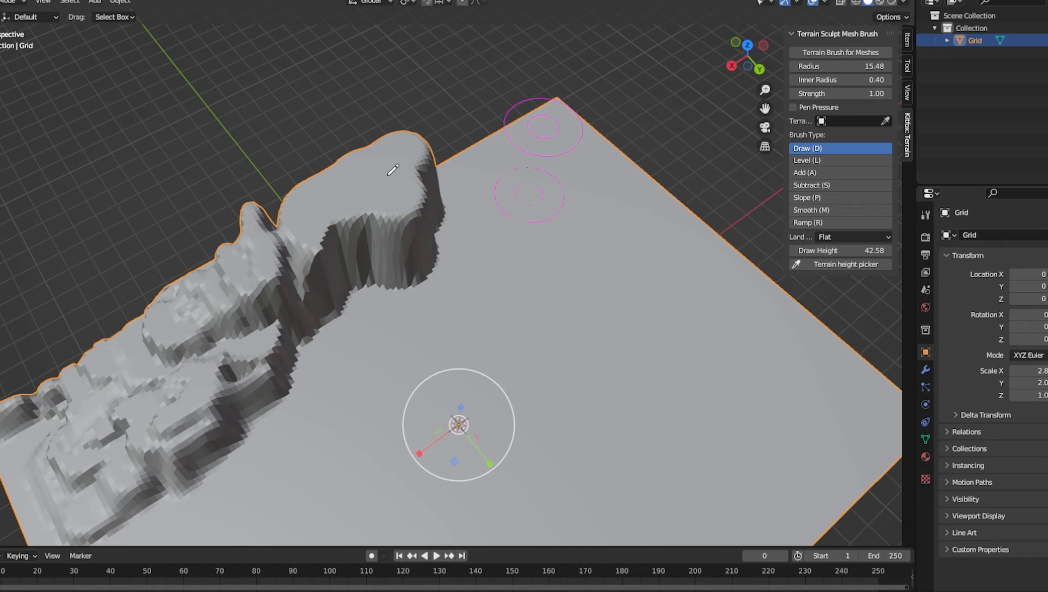
drag(421, 175, 526, 175)
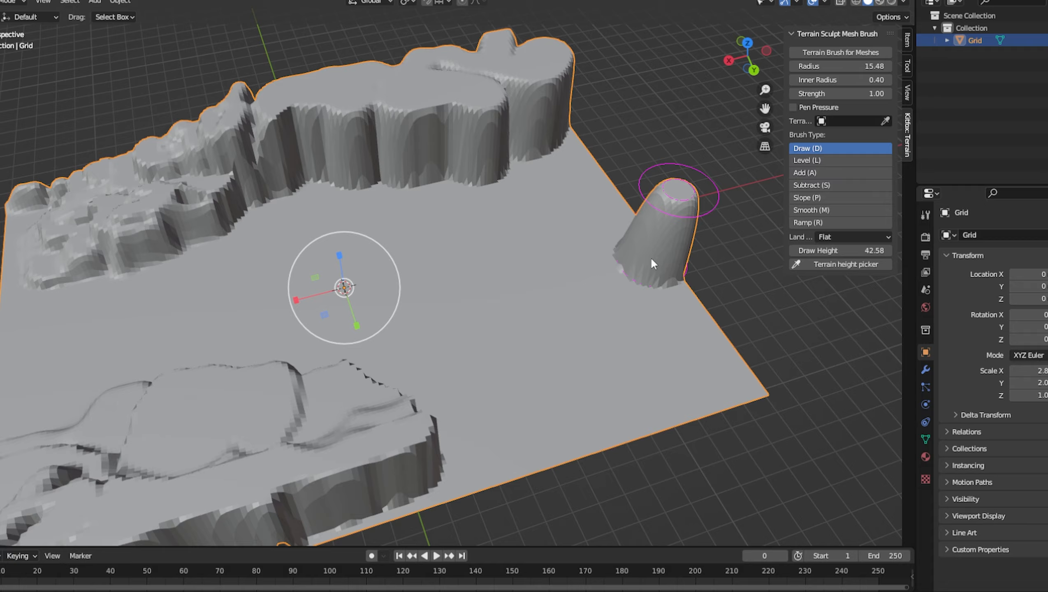
mouse_move(650, 262)
mouse_down()
mouse_move(684, 290)
mouse_move(754, 535)
mouse_up()
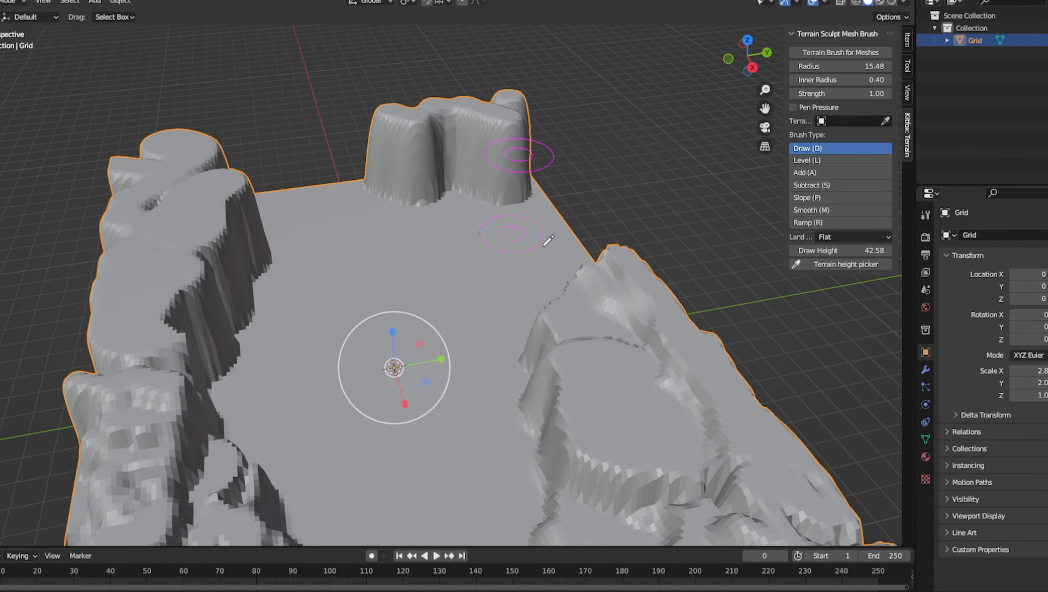
drag(534, 194, 547, 175)
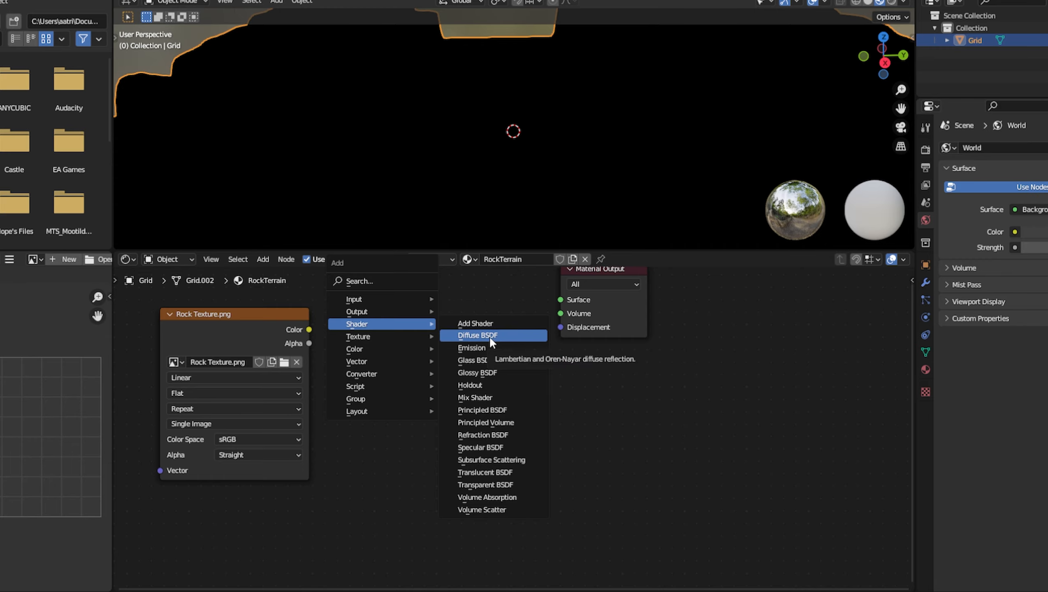
Step: Add a Diffuse BSDF to the RocKTerrain material, feeding it the Rock Texture.png color and linking it to the output surface
click(468, 270)
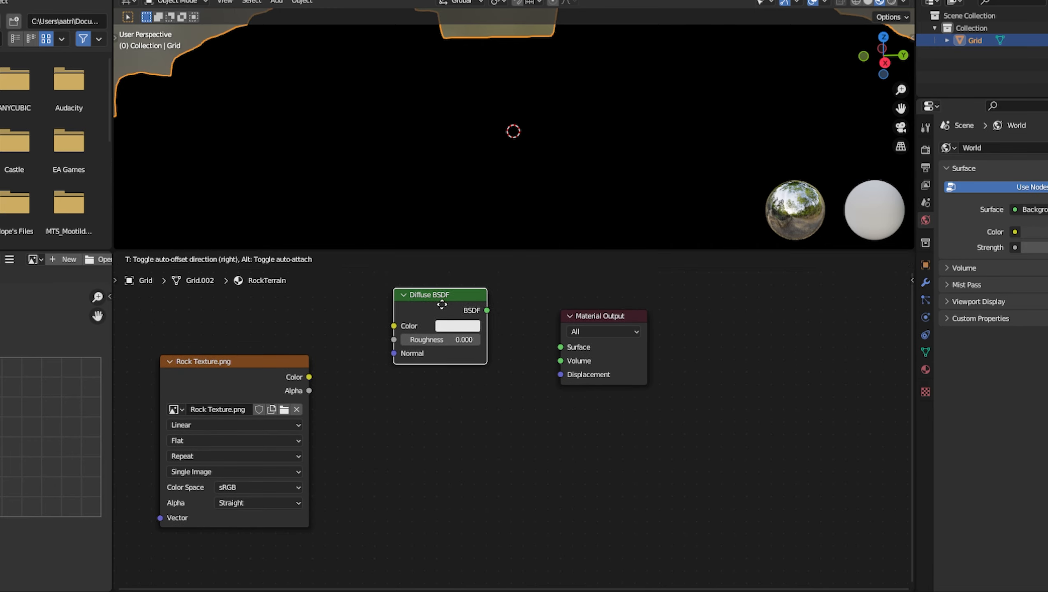
click(454, 337)
drag(309, 377, 407, 358)
drag(253, 360, 280, 347)
drag(501, 343, 560, 347)
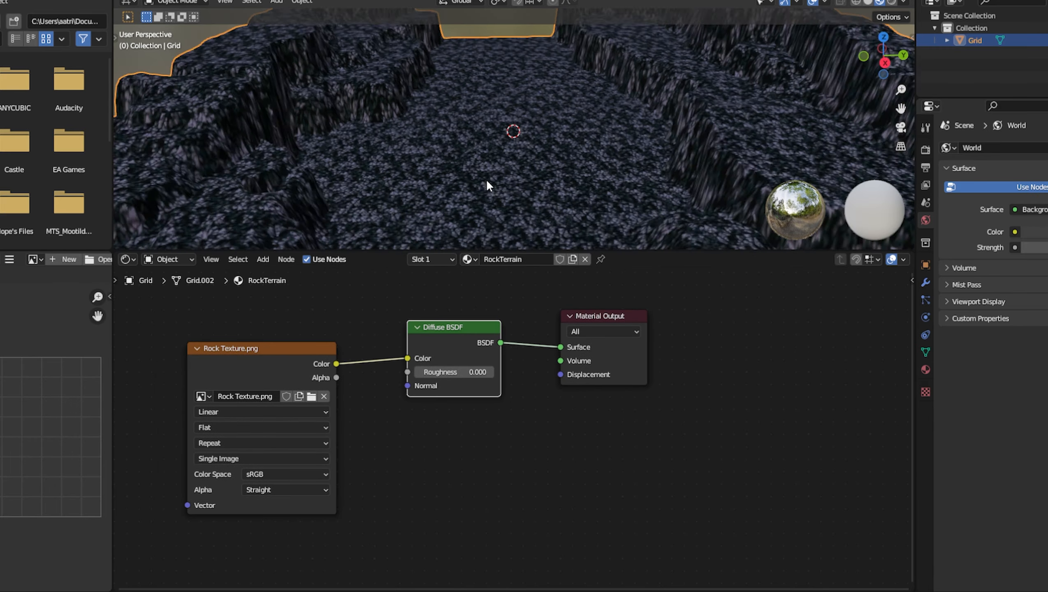
scroll(489, 162, up, 5)
scroll(497, 164, down, 8)
scroll(503, 172, up, 2)
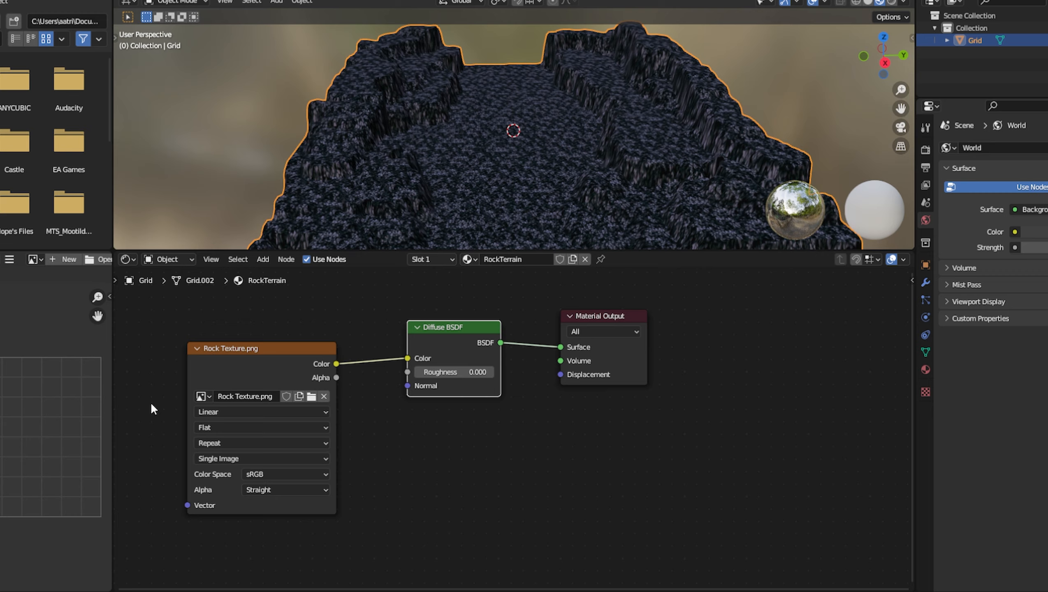
Step: Add a UV Map node set to UVMap and connect it to the Rock Texture.png node's Vector input
middle_drag(116, 418, 347, 416)
key(shift+a)
mouse_move(298, 414)
mouse_move(290, 389)
click(373, 339)
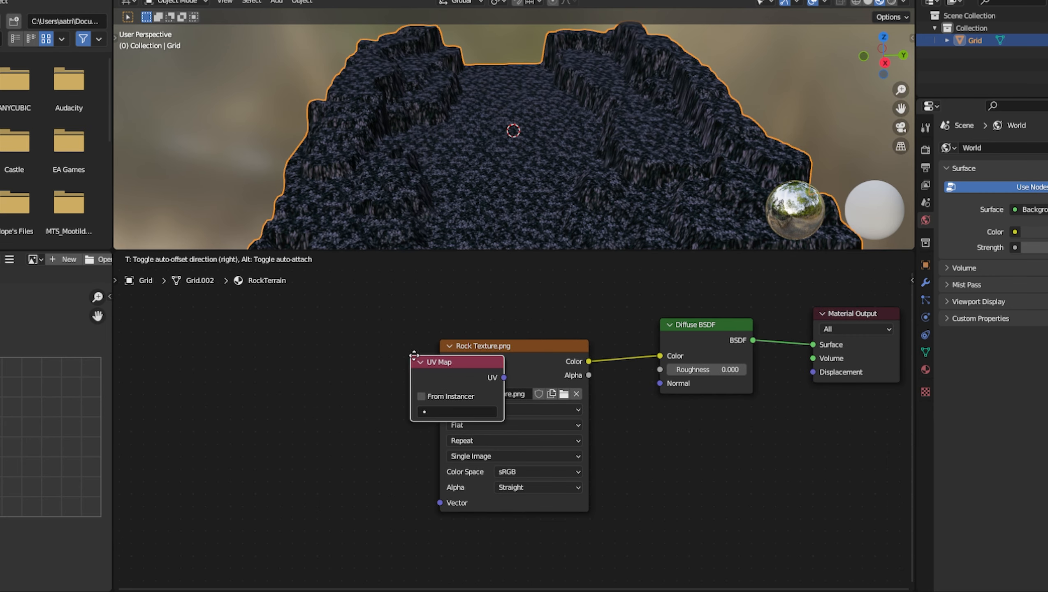
click(295, 374)
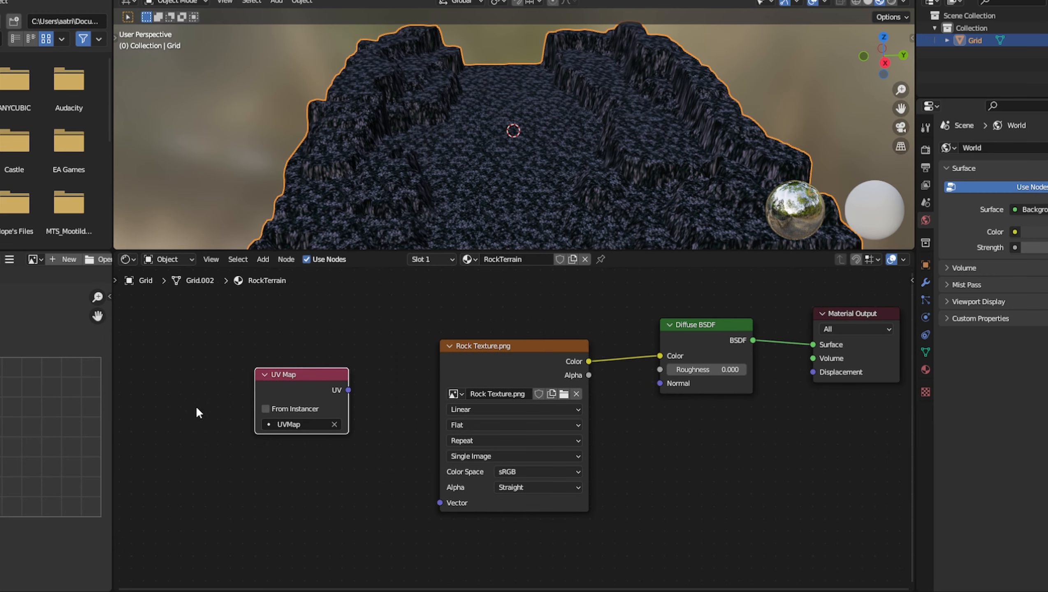
drag(348, 391, 440, 502)
drag(301, 387, 220, 392)
Step: Insert a Mapping node between the UV Map and Rock Texture.png nodes and increase its X scale
key(shift+a)
mouse_move(315, 429)
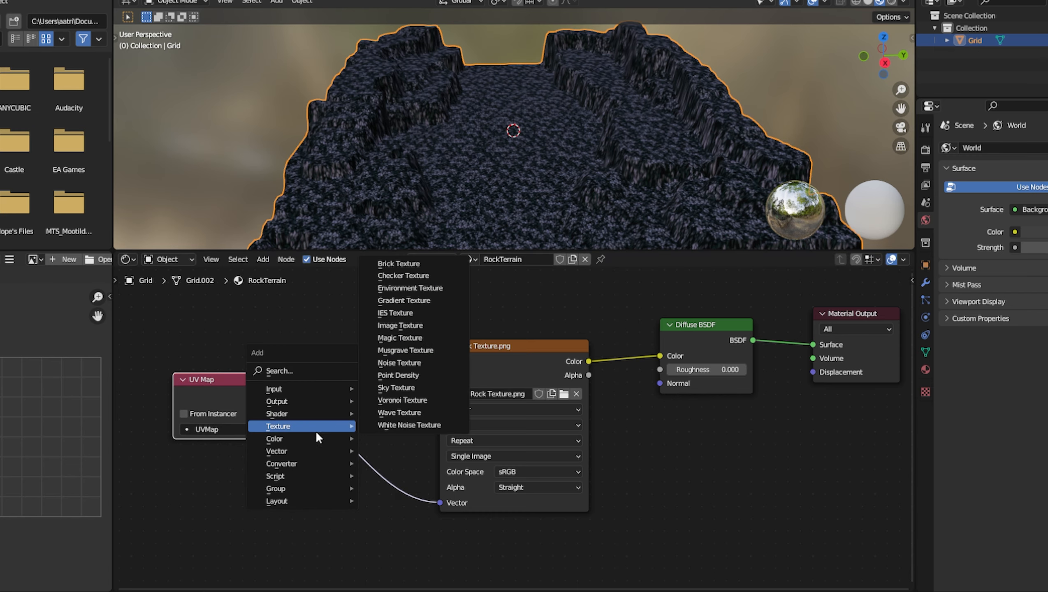
mouse_move(305, 450)
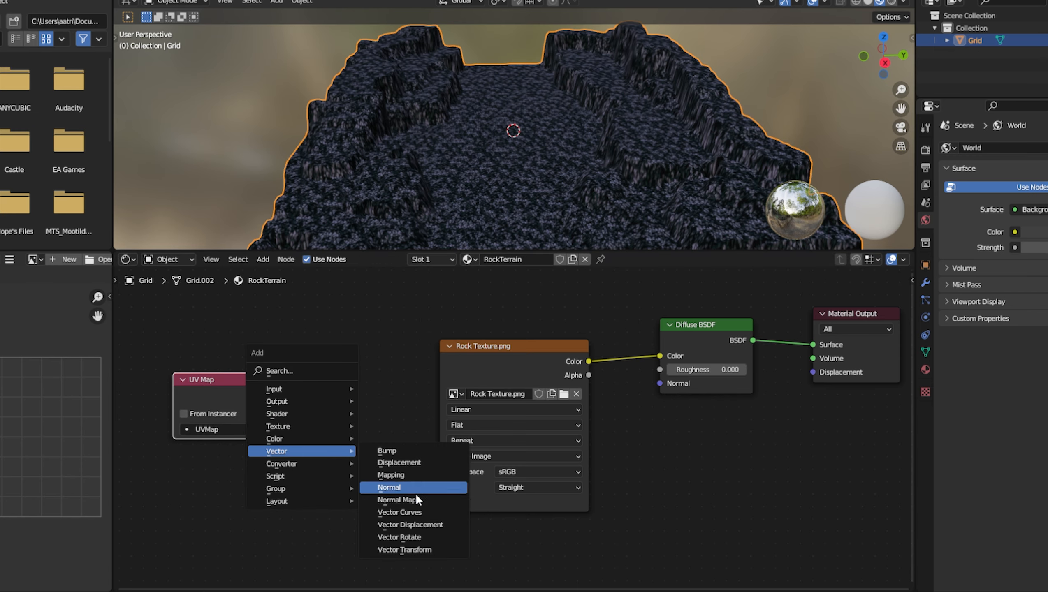
click(408, 474)
click(316, 349)
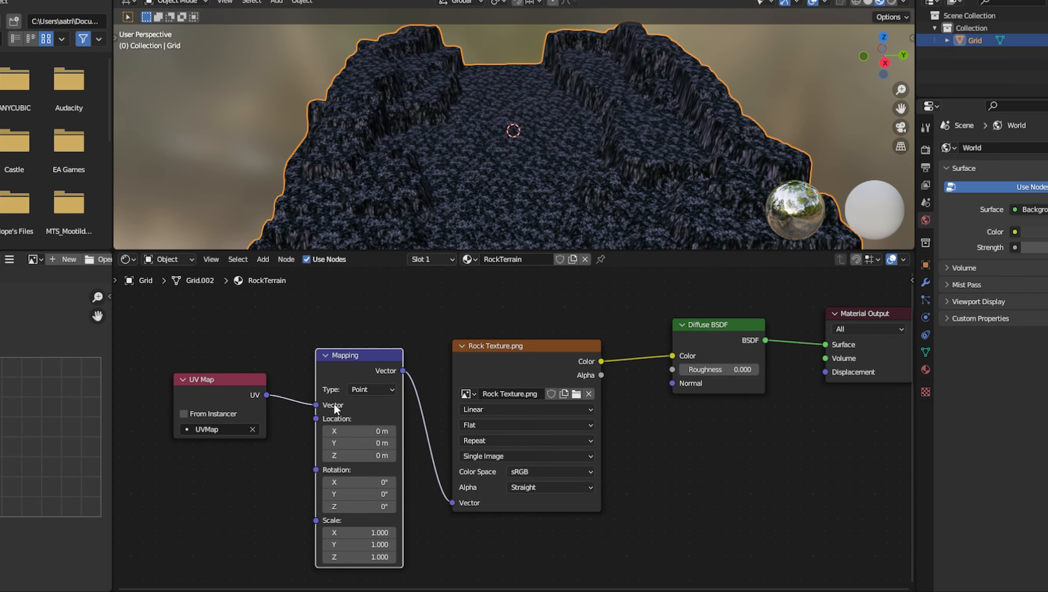
drag(357, 533, 402, 533)
mouse_move(514, 174)
middle_down()
mouse_move(533, 145)
mouse_move(459, 177)
mouse_move(481, 109)
middle_up()
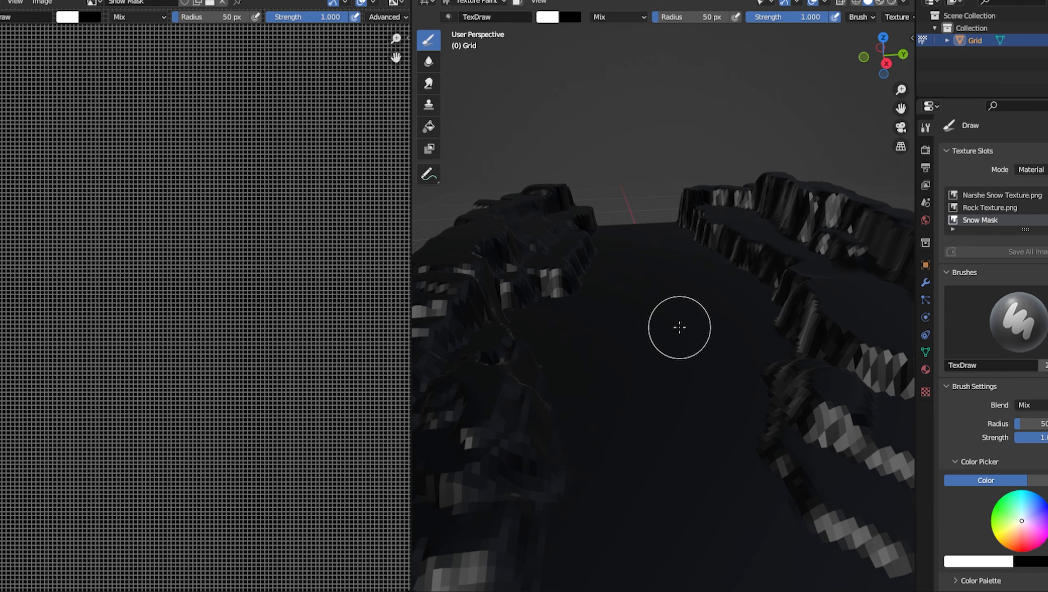
Step: Paint a white patch on the terrain's flat center in the Snow Mask, using TexDraw with radius 50 px and strength 1.000
drag(679, 328, 648, 356)
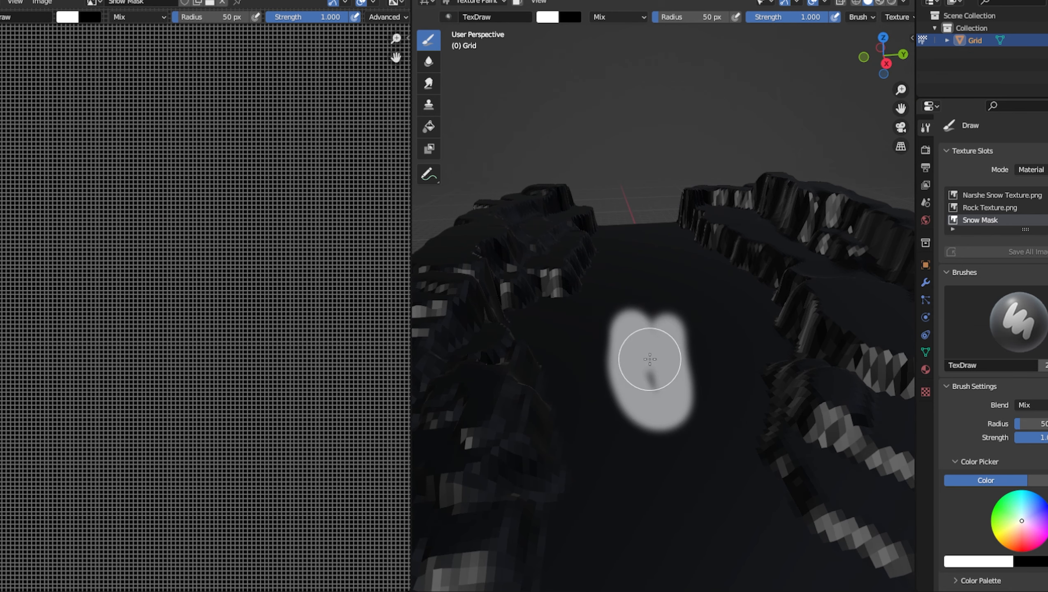
scroll(696, 352, down, 2)
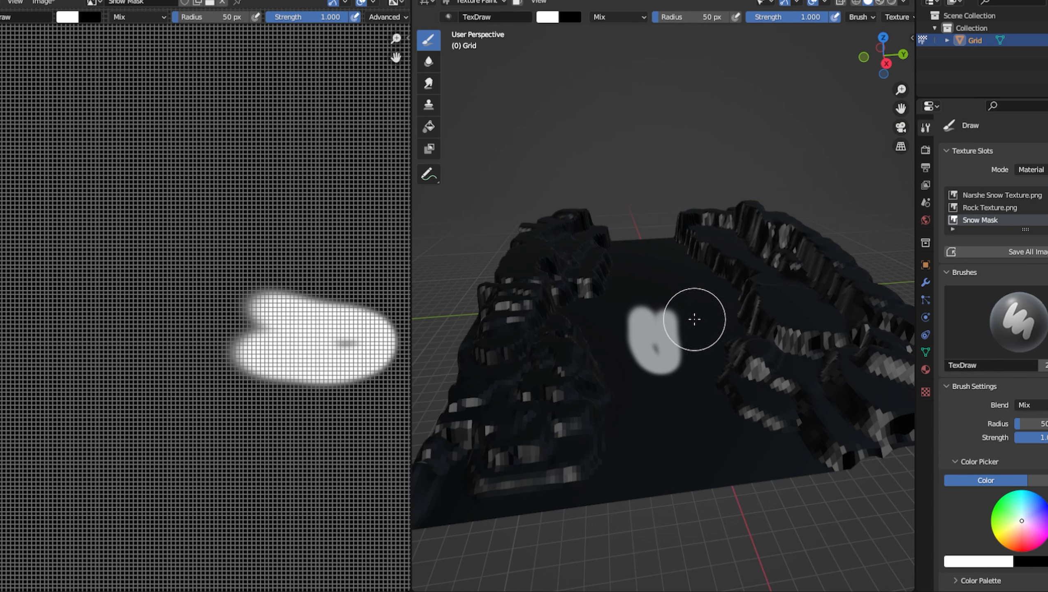
drag(694, 319, 666, 316)
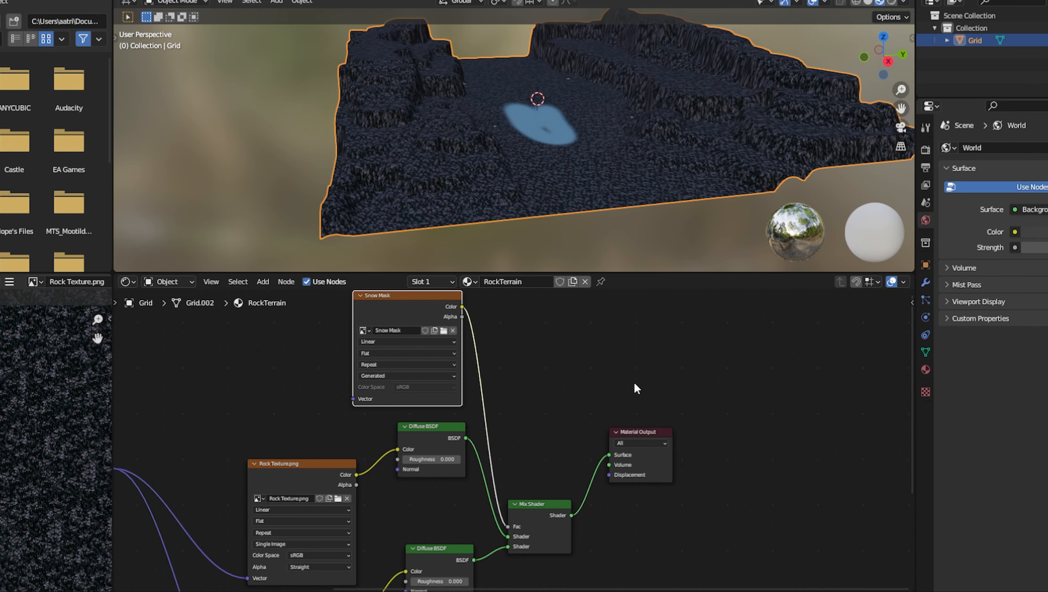
scroll(606, 141, up, 5)
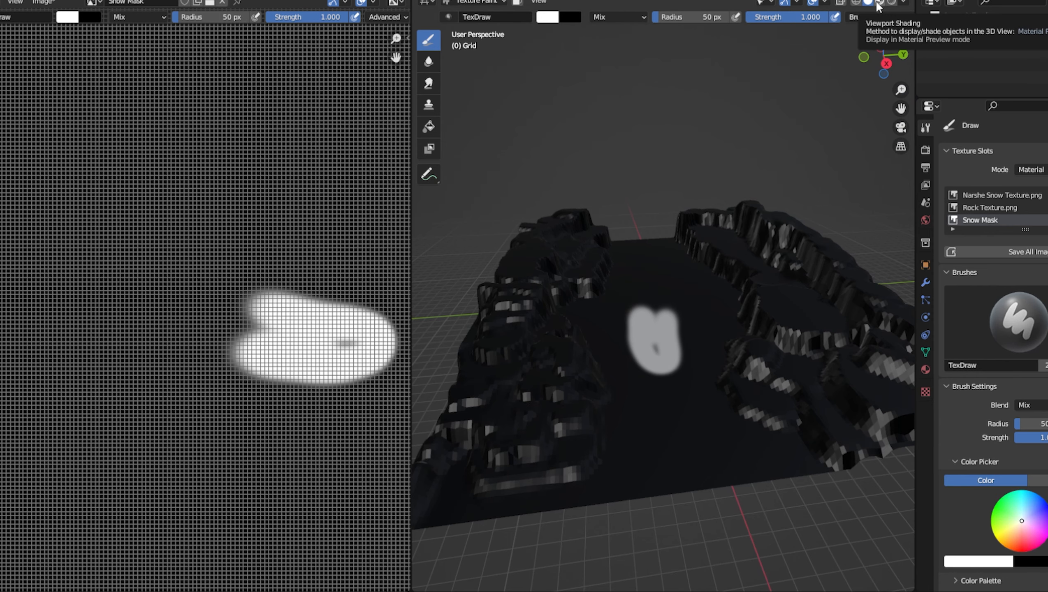
Step: Display the terrain in Material Preview and extend the painted snow patch toward the terrain's near end
click(879, 2)
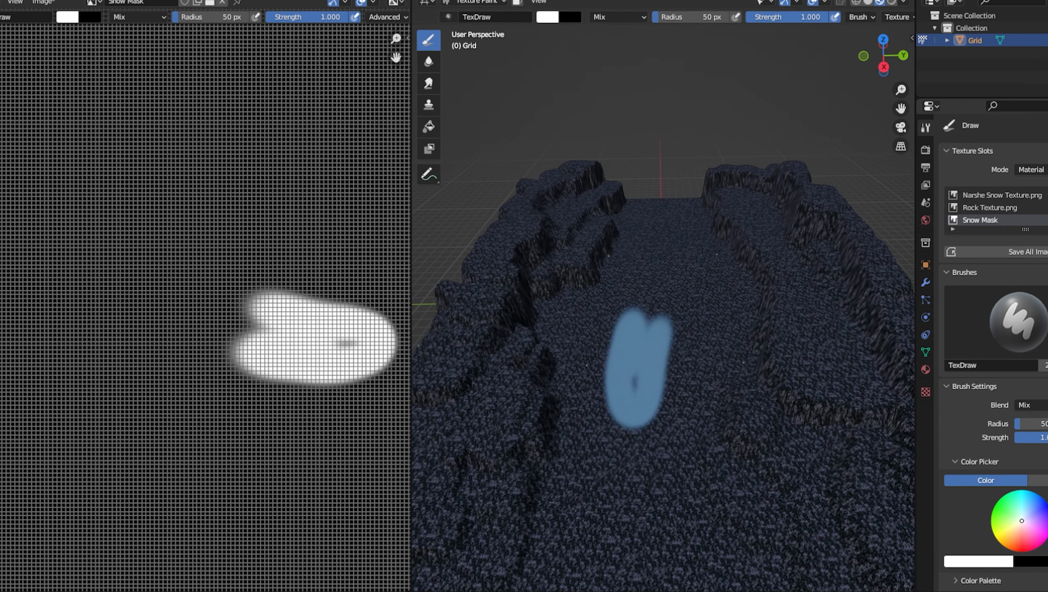
drag(653, 419, 618, 398)
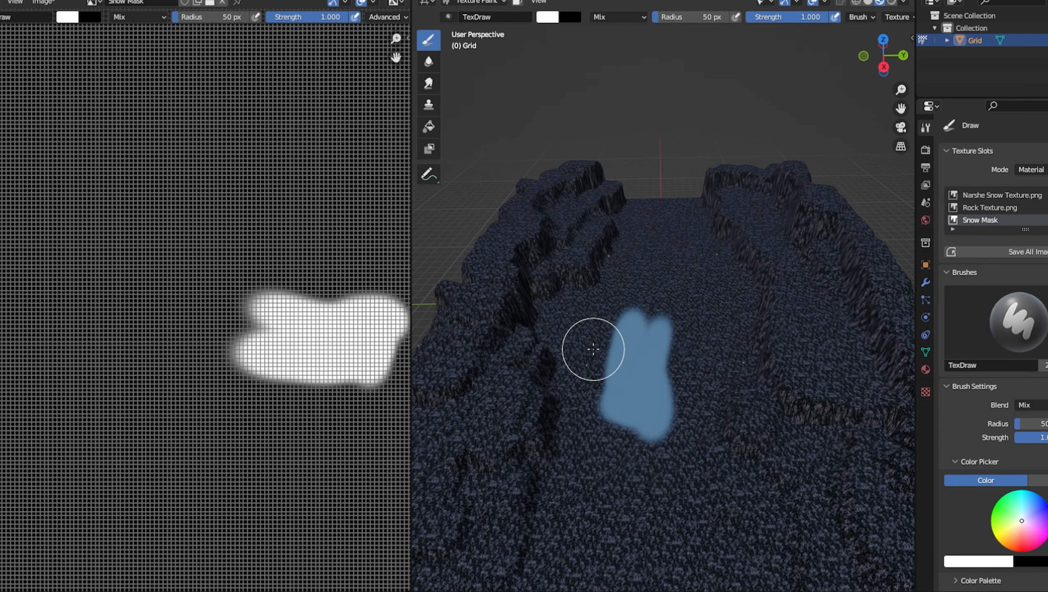
click(990, 561)
click(962, 471)
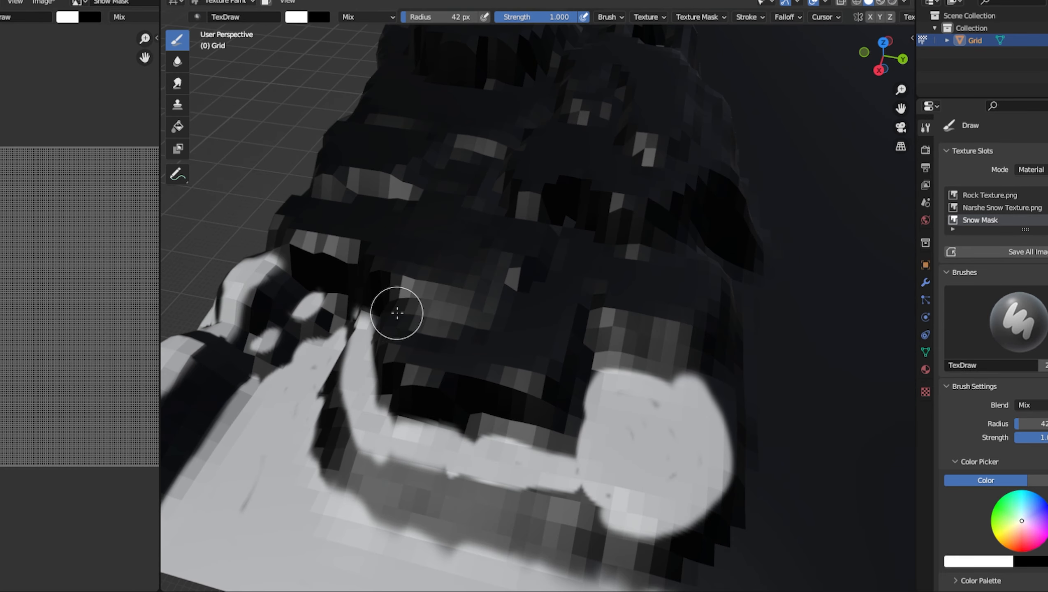
Step: Paint white snow along the cliff's middle ledge in the Snow Mask with a 42 px brush and preview the material
mouse_move(397, 307)
mouse_down()
mouse_move(445, 356)
mouse_move(527, 315)
mouse_move(646, 284)
mouse_move(696, 282)
mouse_up()
click(880, 2)
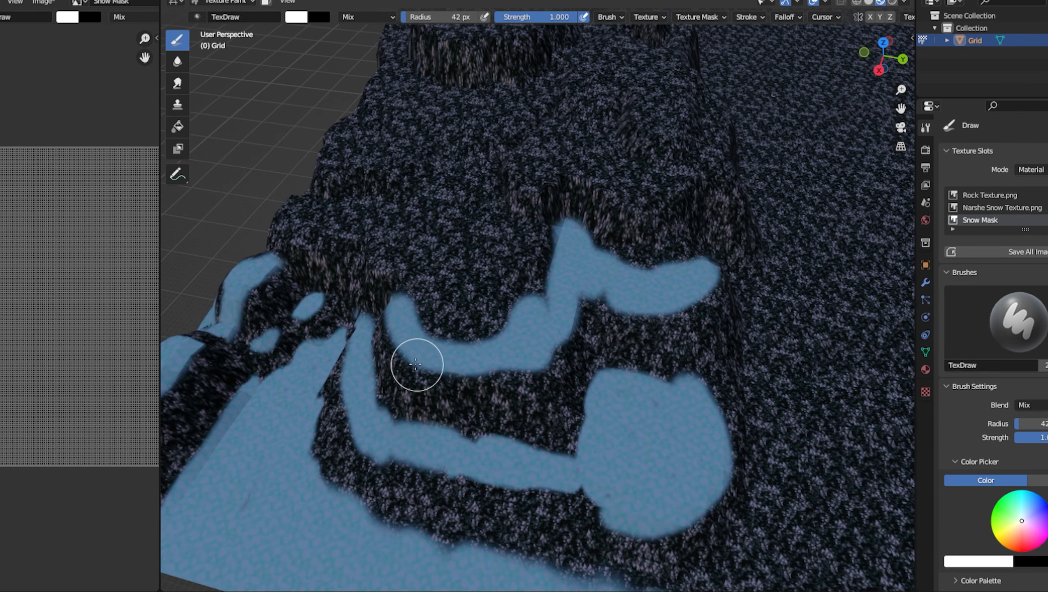
middle_drag(416, 363, 692, 100)
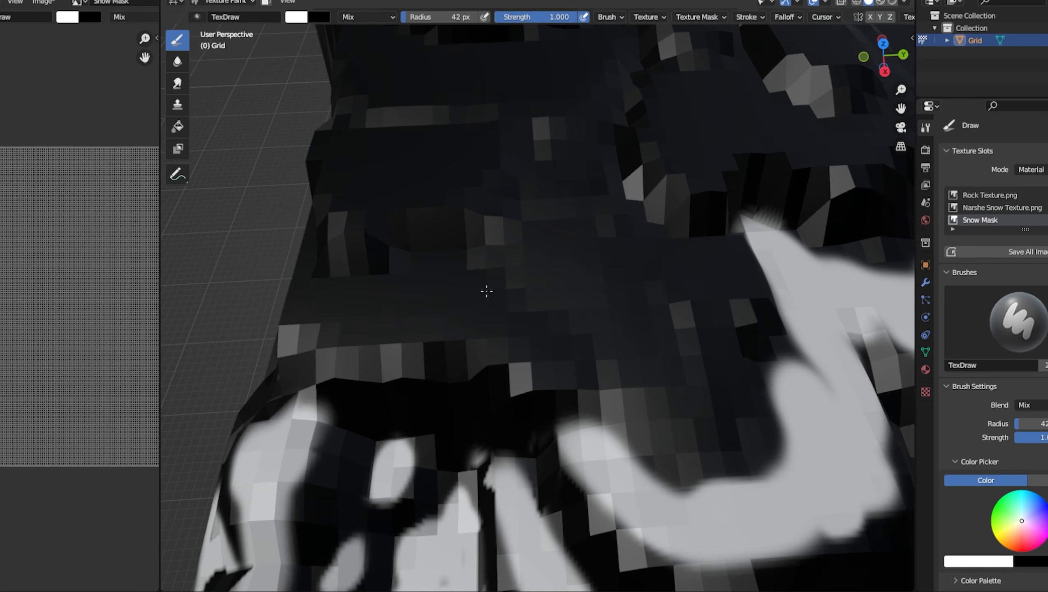
Step: Paint snow across the next higher ledge of the cliff in the Snow Mask and check it in Material Preview
mouse_move(307, 306)
mouse_down()
mouse_move(393, 315)
mouse_move(491, 297)
mouse_move(538, 331)
mouse_up()
click(881, 3)
click(869, 3)
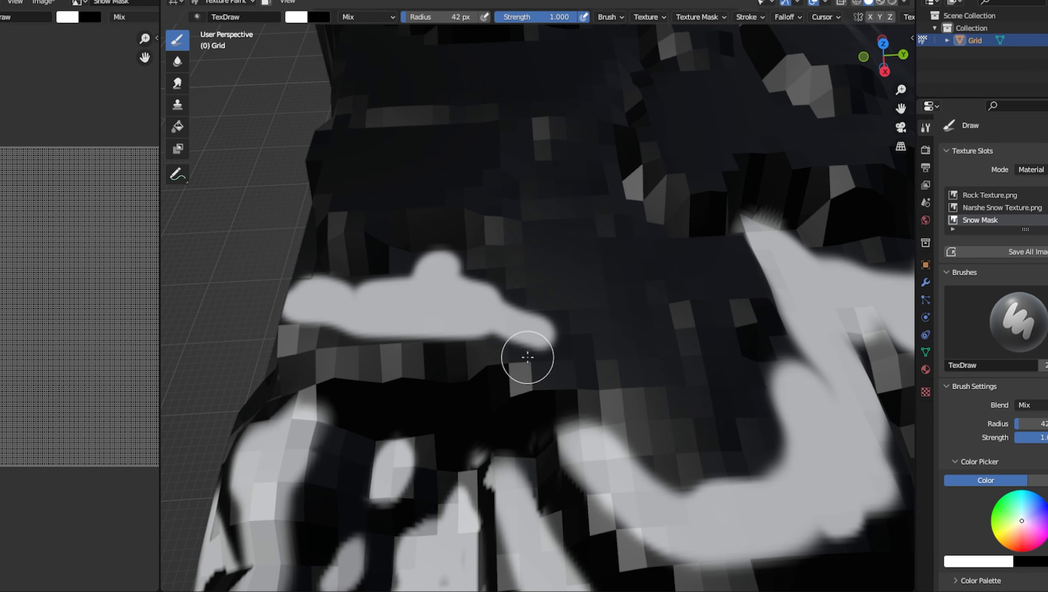
mouse_move(556, 261)
mouse_down()
mouse_move(615, 278)
mouse_move(757, 280)
mouse_move(771, 324)
mouse_up()
middle_drag(733, 329, 724, 322)
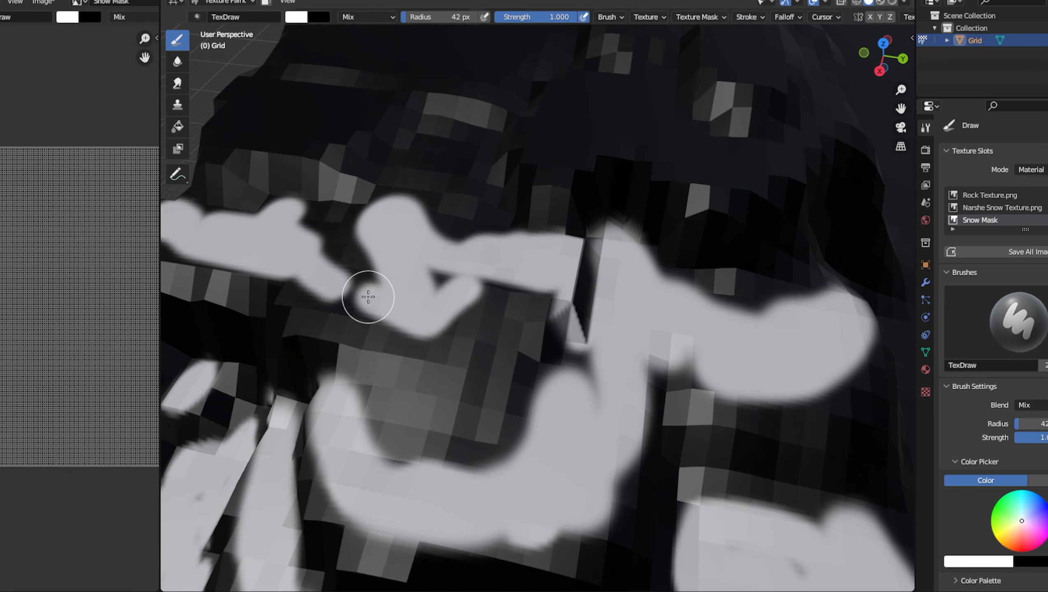
drag(374, 297, 461, 237)
click(881, 3)
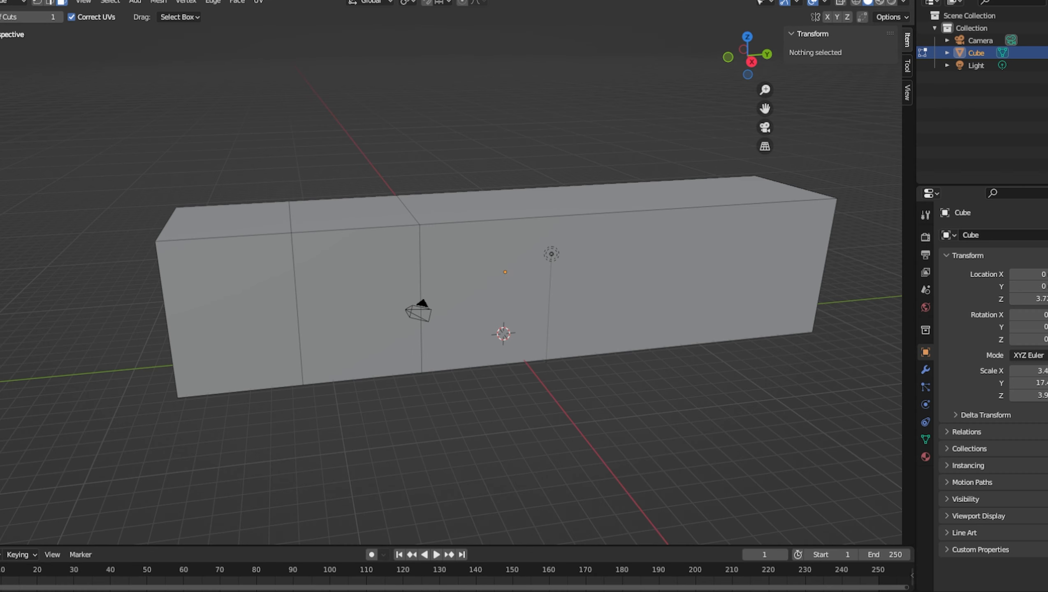
Step: Extrude the box's narrow middle section outward on both long sides, pulling the second face to about X -2.41 m
click(362, 304)
key(e)
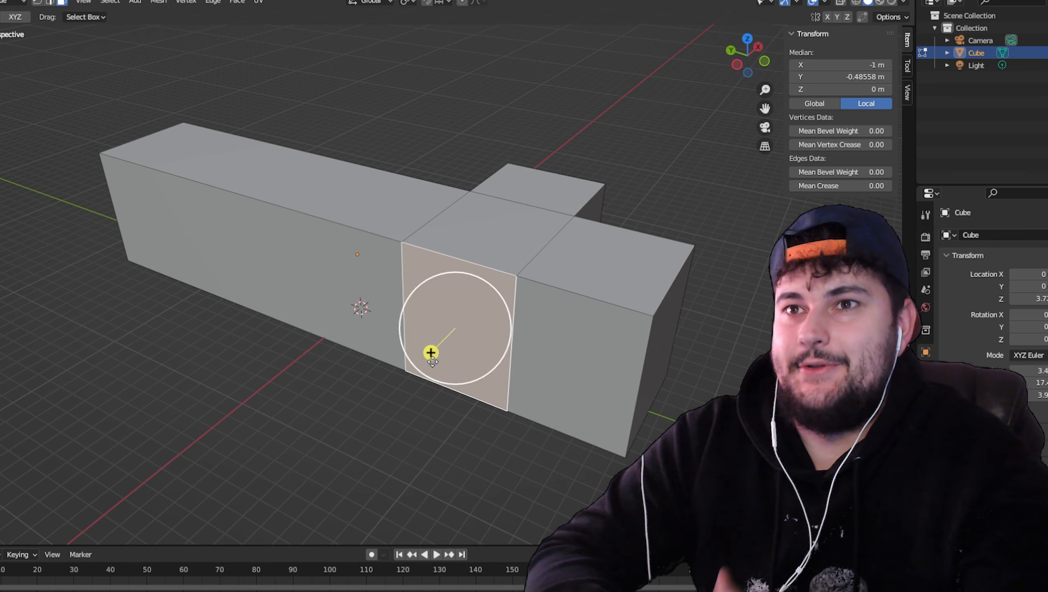
key(KP_7)
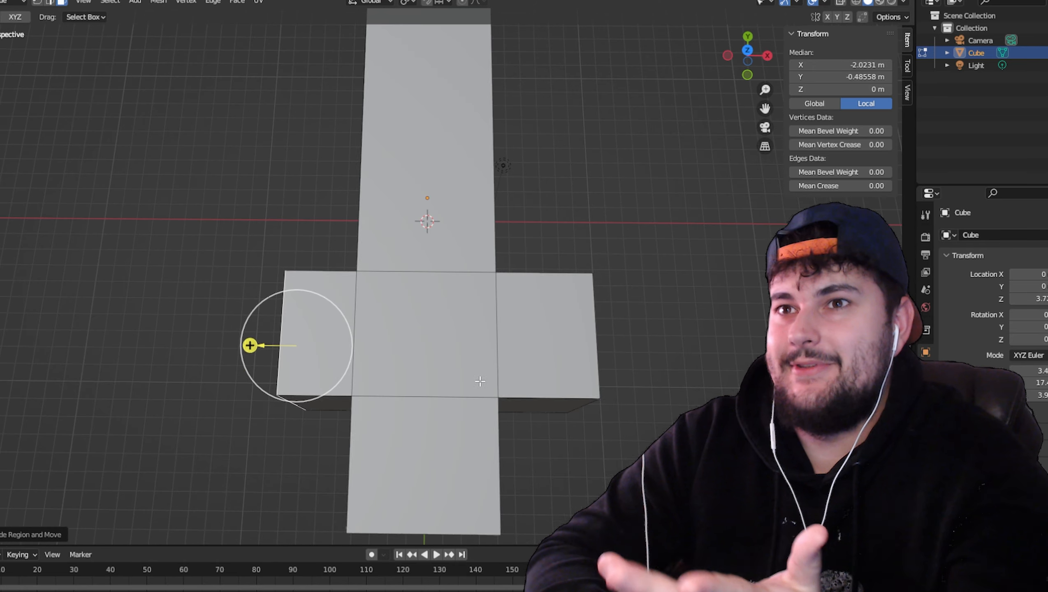
drag(250, 346, 222, 347)
middle_drag(421, 348, 296, 267)
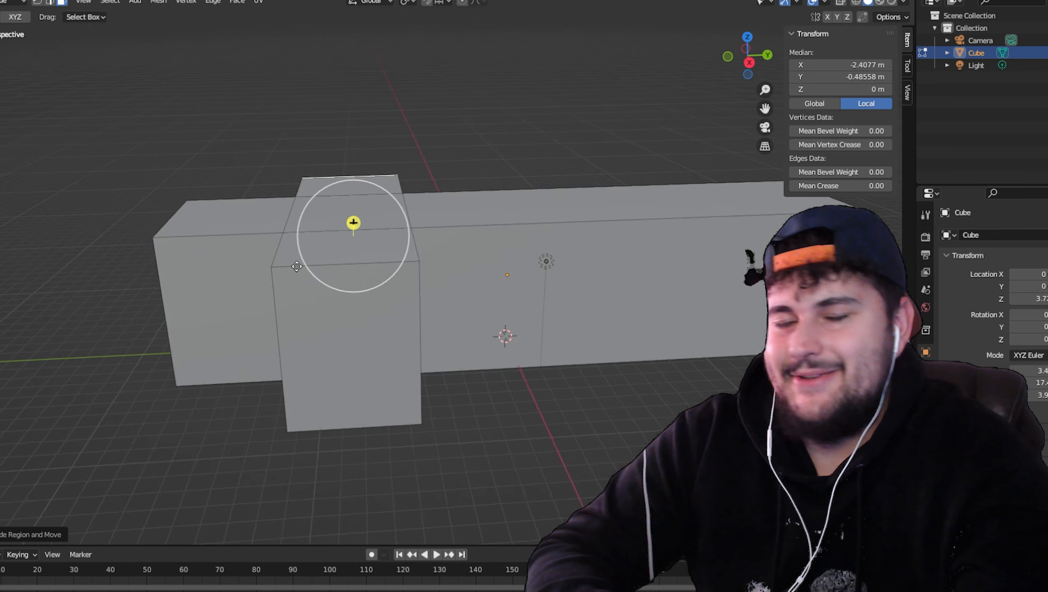
key(a)
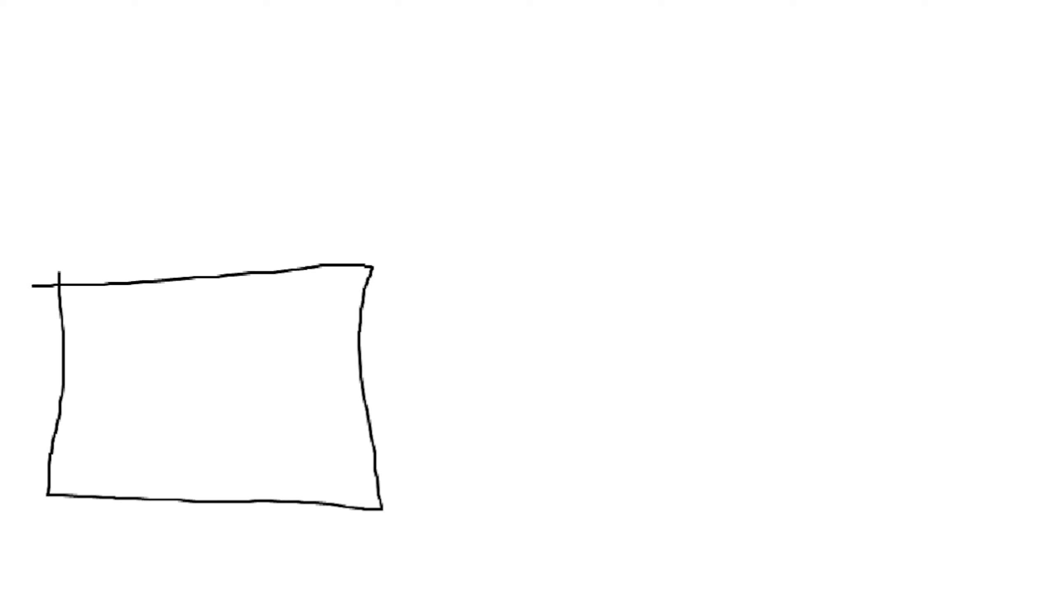
Step: Sketch a simple house with a peaked roof, door and window on the blank canvas in a drawing program
mouse_move(6, 313)
mouse_down()
mouse_move(428, 194)
mouse_move(1, 284)
mouse_up()
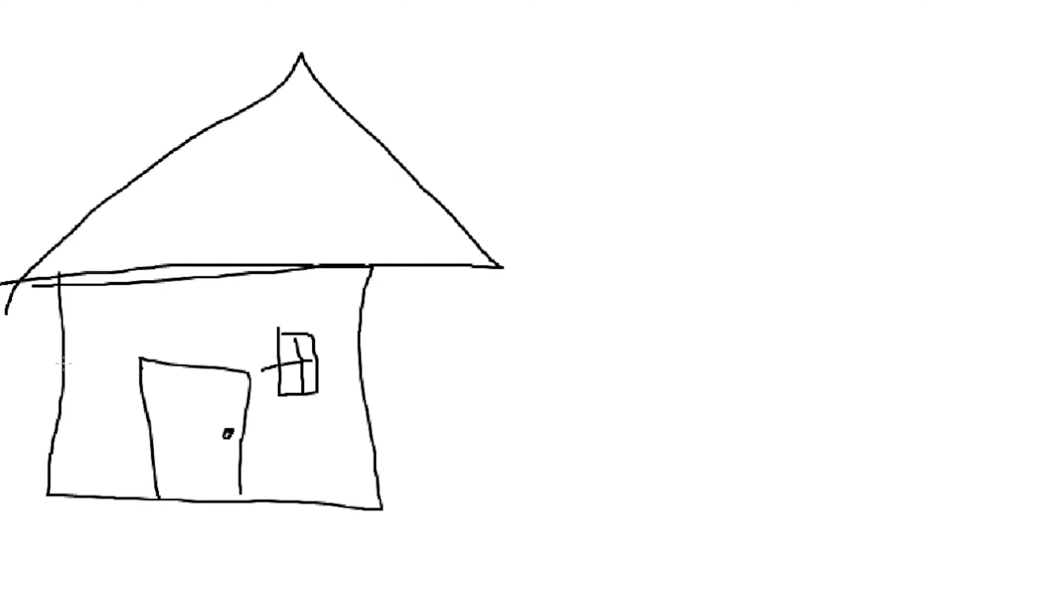
drag(607, 312, 798, 380)
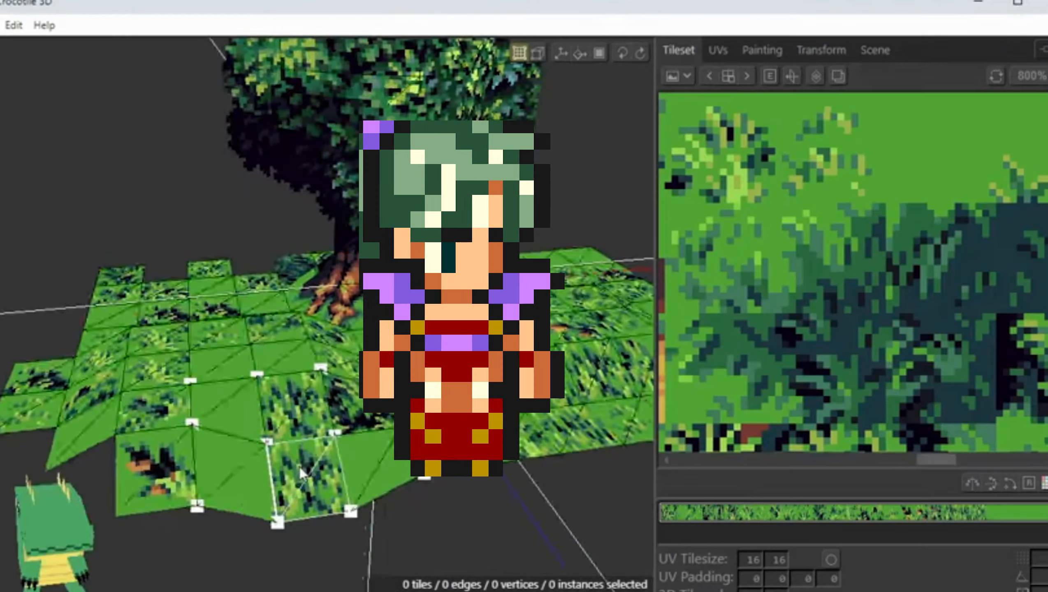
Step: In Crocotile 3D, place grass tiles along the front edge of the ground beneath the tree and flip them
right_drag(456, 414, 363, 415)
click(363, 409)
key(f)
key(f)
drag(365, 521, 460, 457)
key(f)
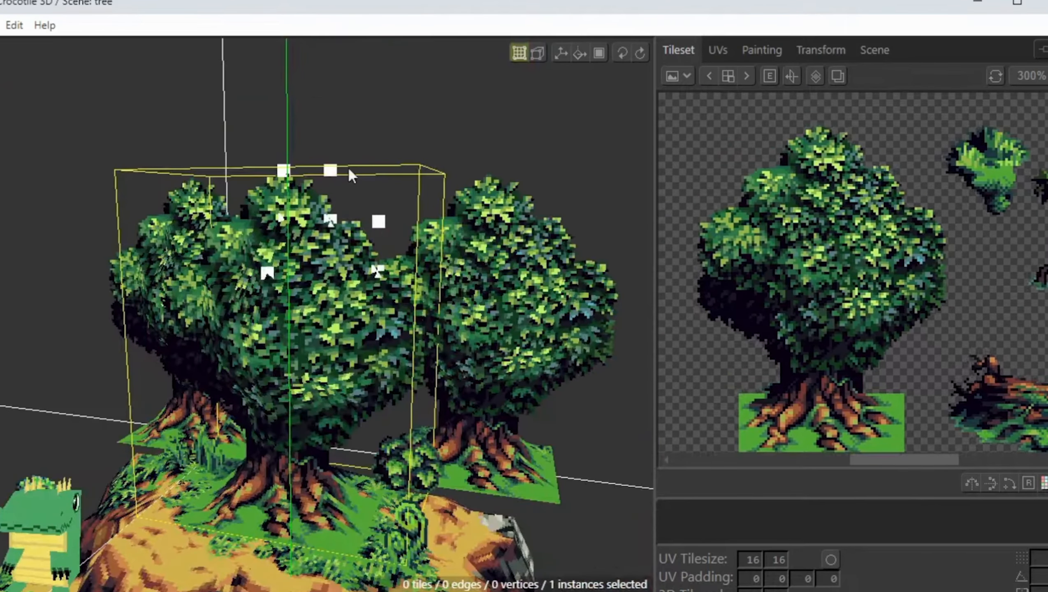
Step: Delete the tile near the middle tree's crown and adjust a foliage tile in its canopy
click(352, 176)
key(Delete)
click(284, 305)
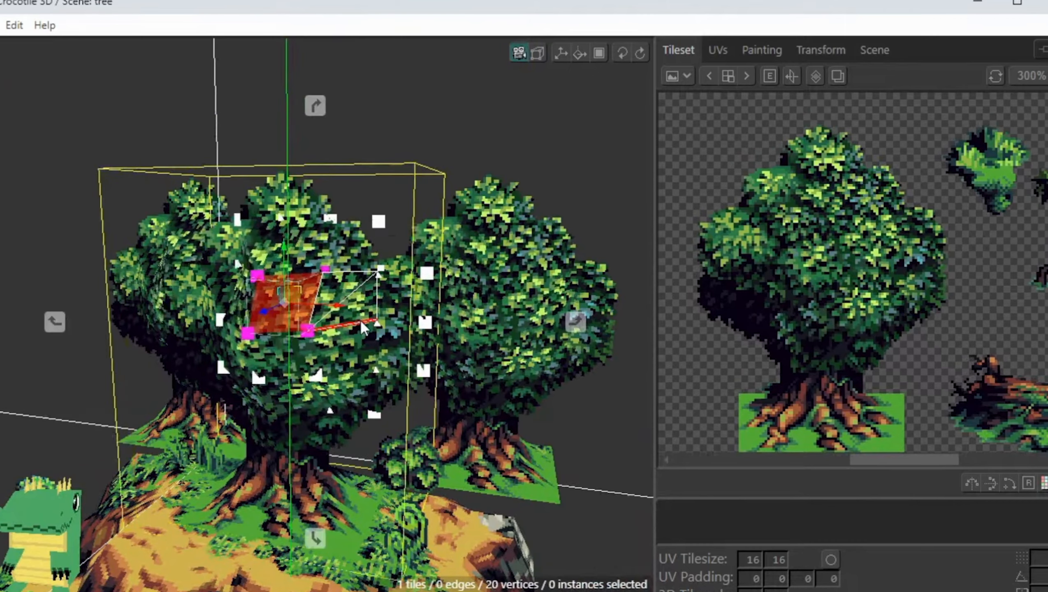
drag(360, 319, 290, 315)
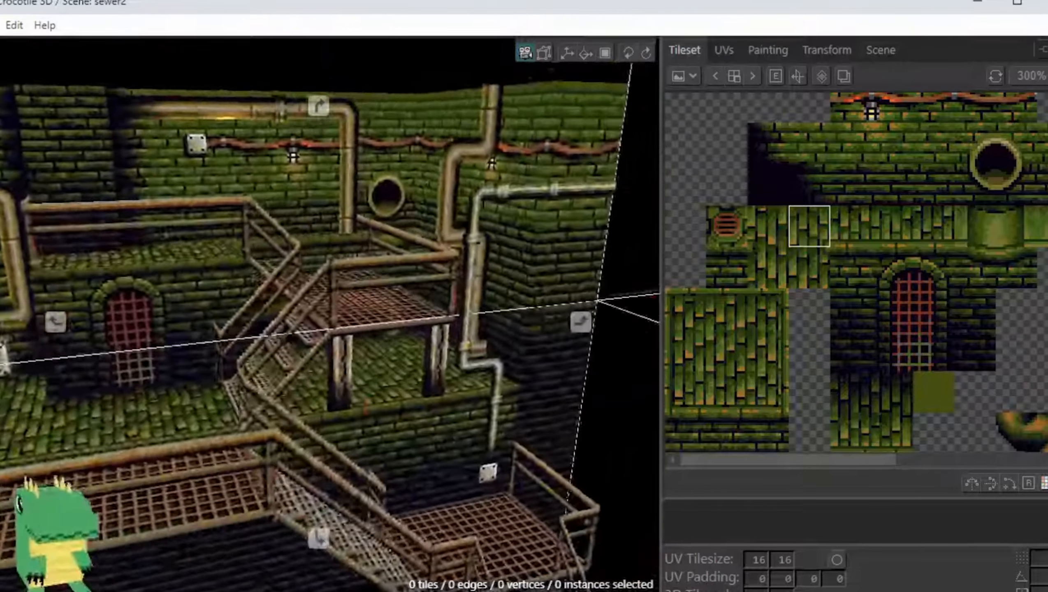
Step: Extend the sewer wall from its corner with a row of brick tiles and a second, darker brick row below
drag(366, 405, 508, 476)
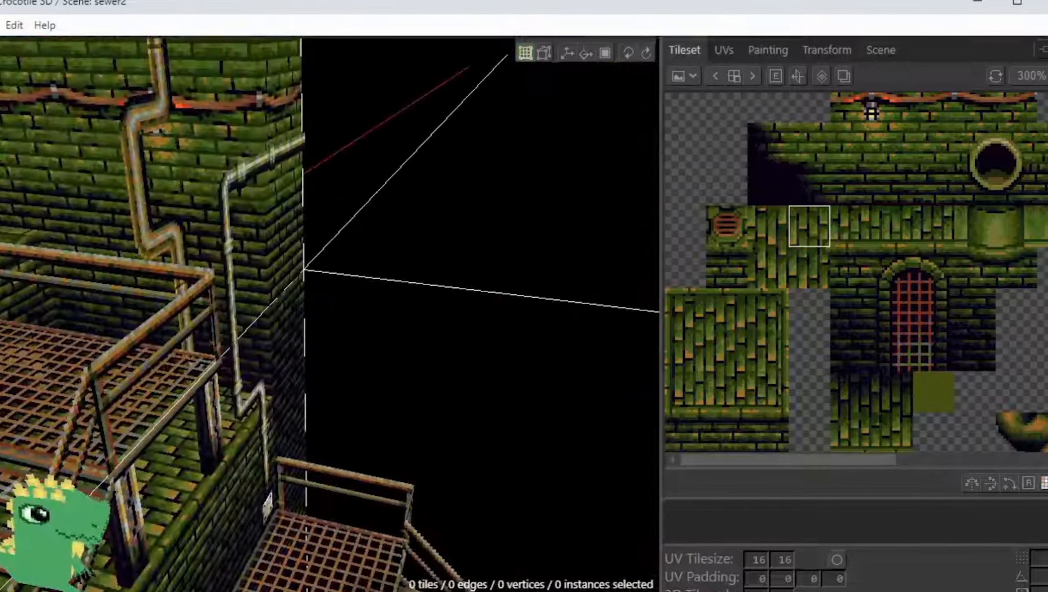
drag(327, 297, 585, 332)
click(849, 308)
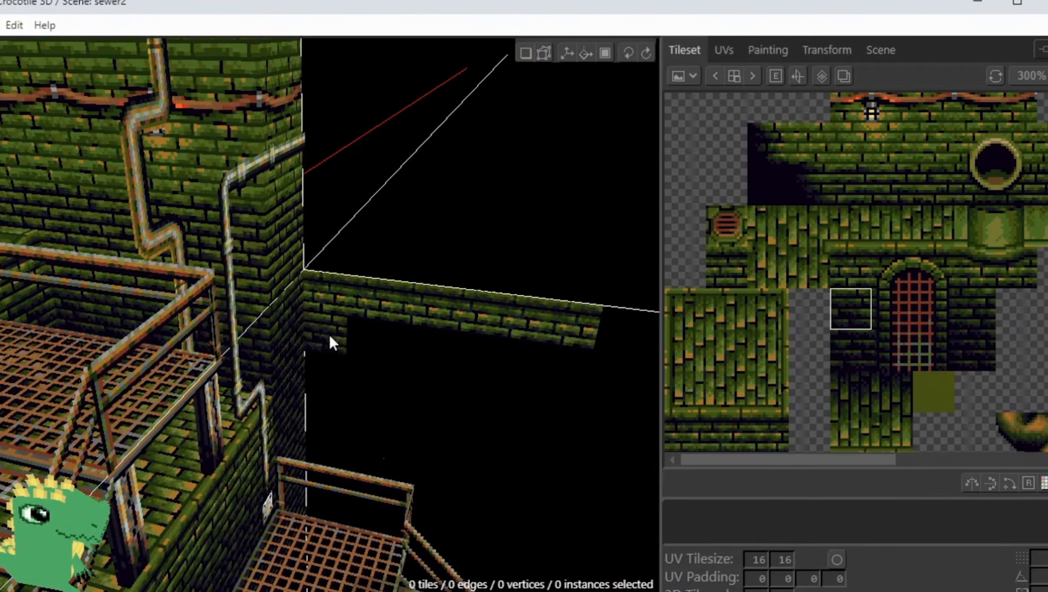
drag(330, 339, 621, 376)
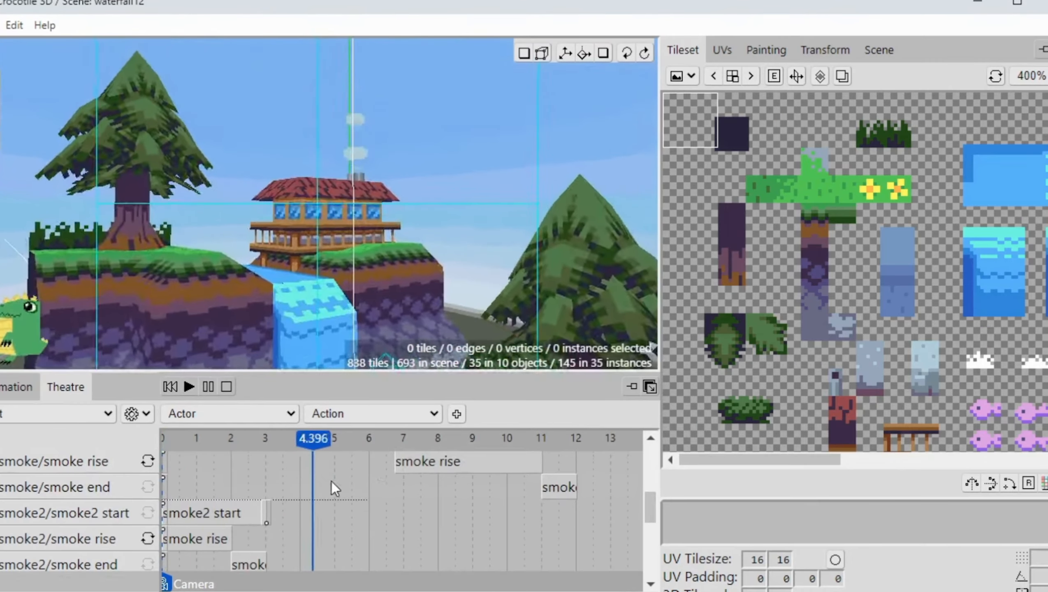
Step: Pause the waterfall scene's theatre playback and scrub the timeline to 8
click(207, 388)
drag(370, 441, 440, 446)
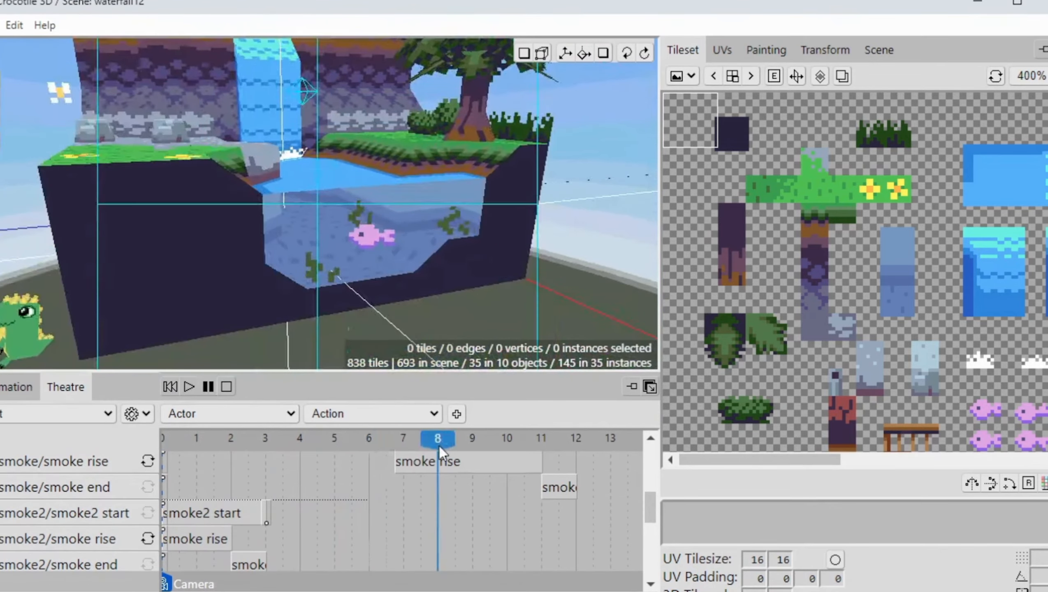
drag(449, 376, 449, 427)
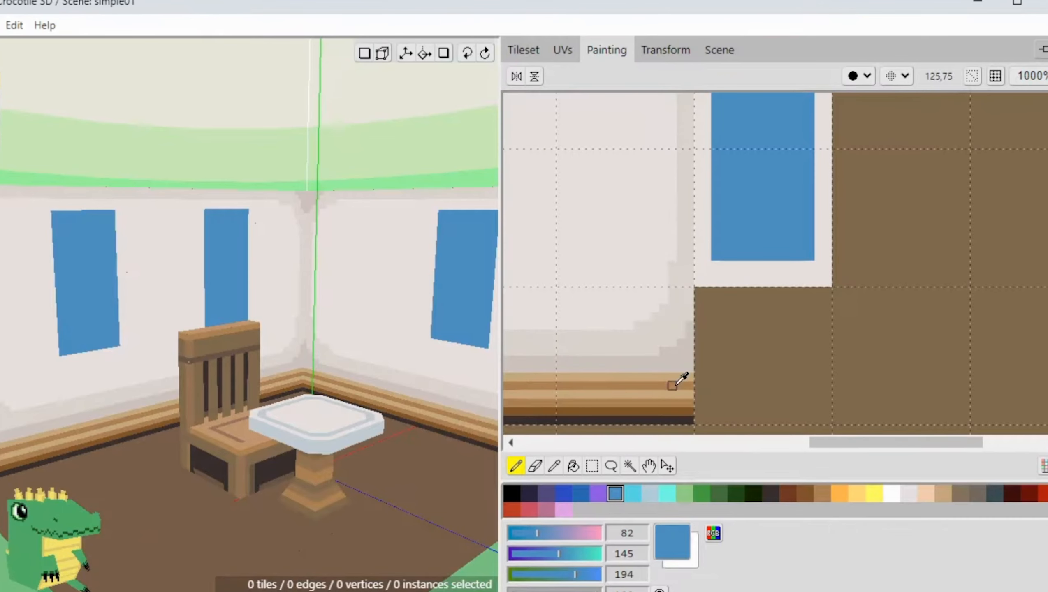
Step: Paint a brown frame, light wooden crossbars and a sill around the blue window using colors sampled from the baseboard
mouse_move(704, 265)
mouse_down()
mouse_move(823, 280)
mouse_move(715, 278)
mouse_move(815, 265)
mouse_up()
alt+click(627, 394)
alt+click(823, 271)
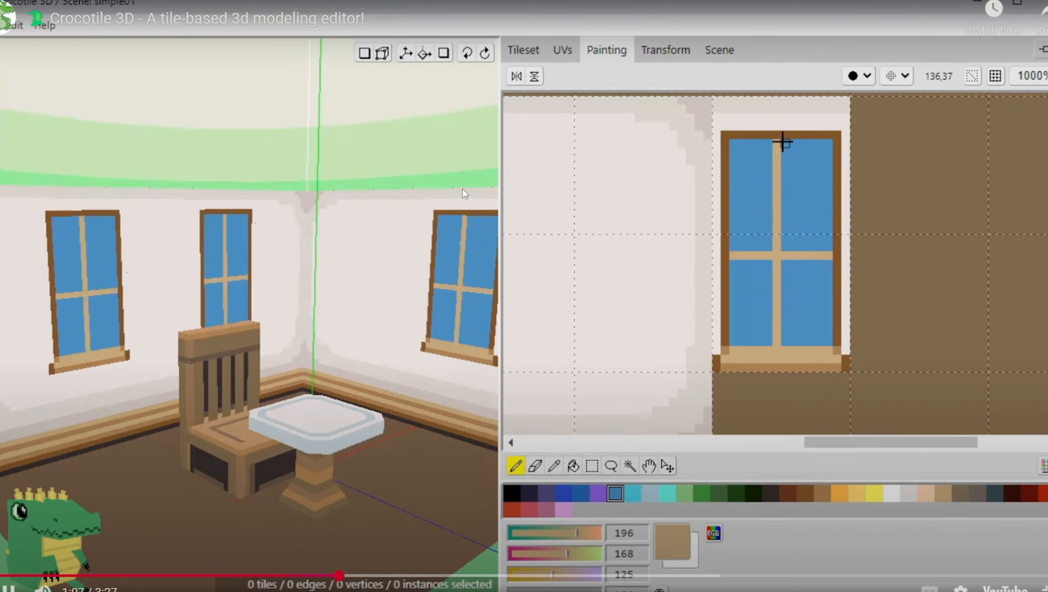
Step: Add the upper half-timbered gable tile to the selection and flip its diagonal edge
click(481, 219)
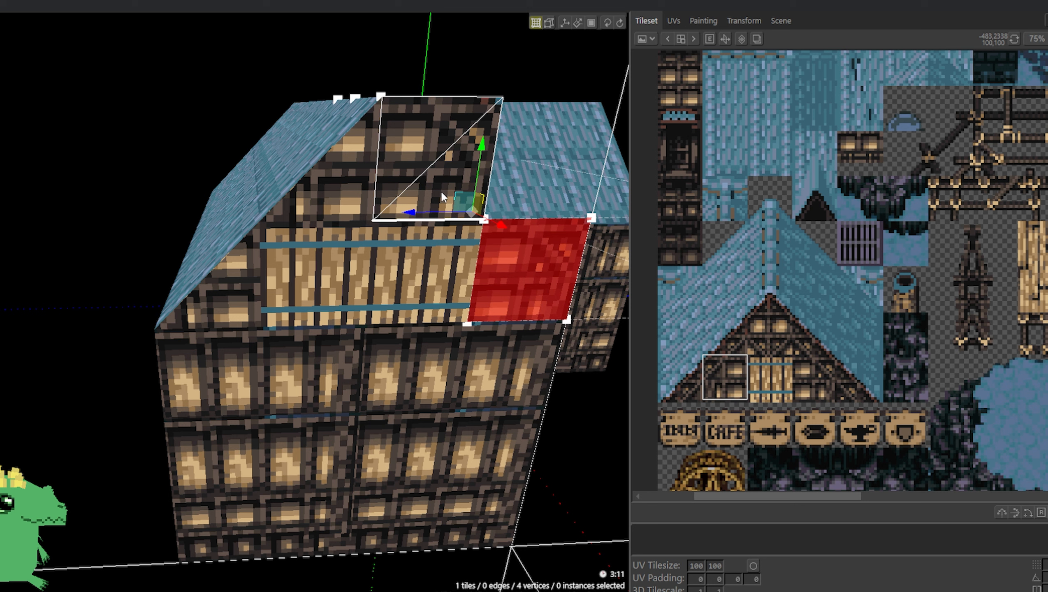
right_click(440, 189)
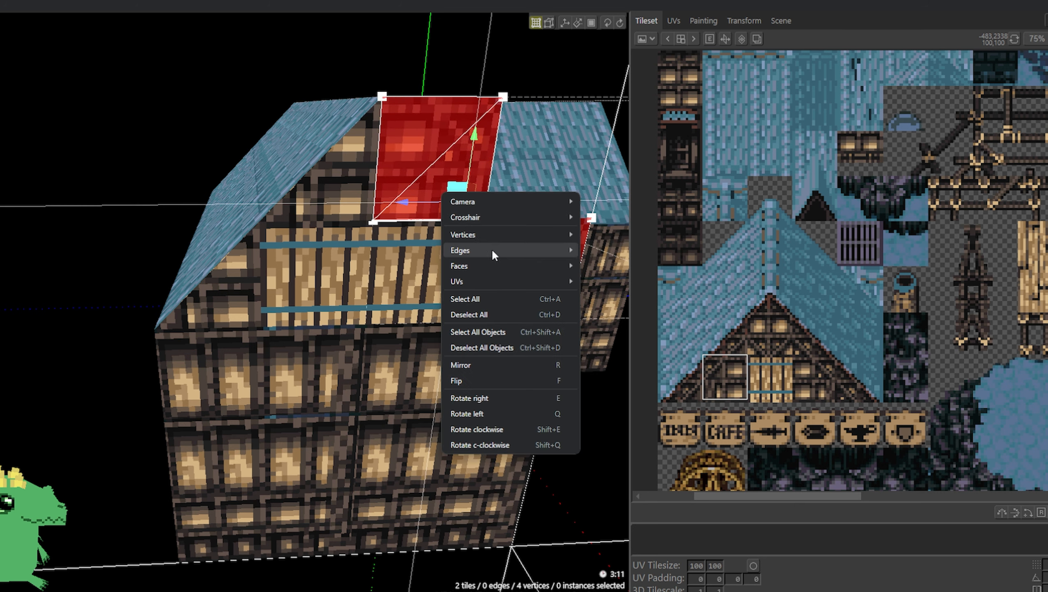
mouse_move(510, 235)
mouse_move(511, 266)
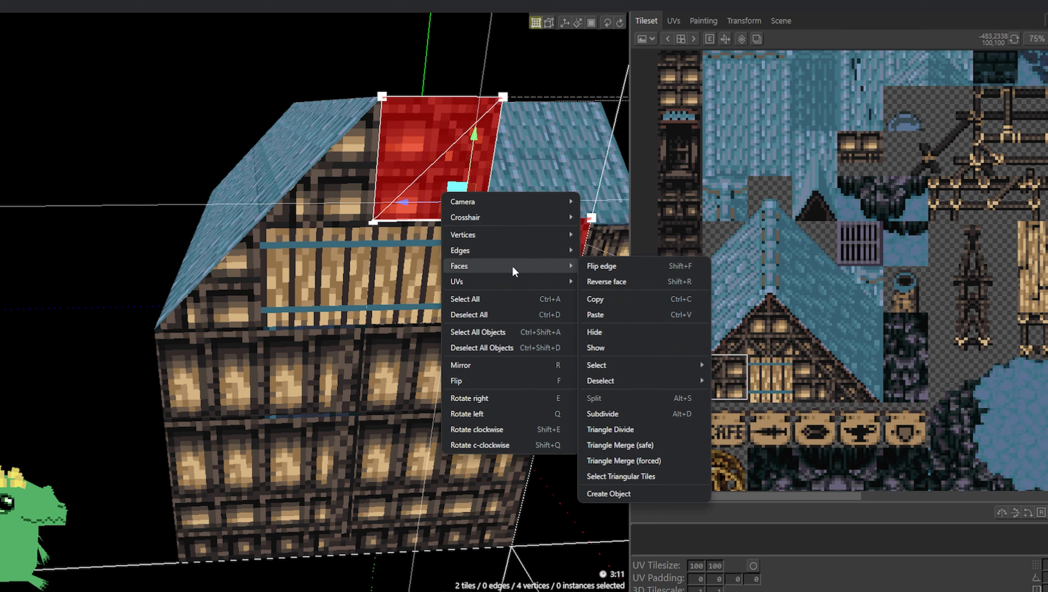
click(635, 266)
Step: Isolate the upper half-timbered gable tile and pull its outer top corner vertex inward to slope its edge
right_click(408, 165)
mouse_move(489, 239)
drag(51, 115, 423, 183)
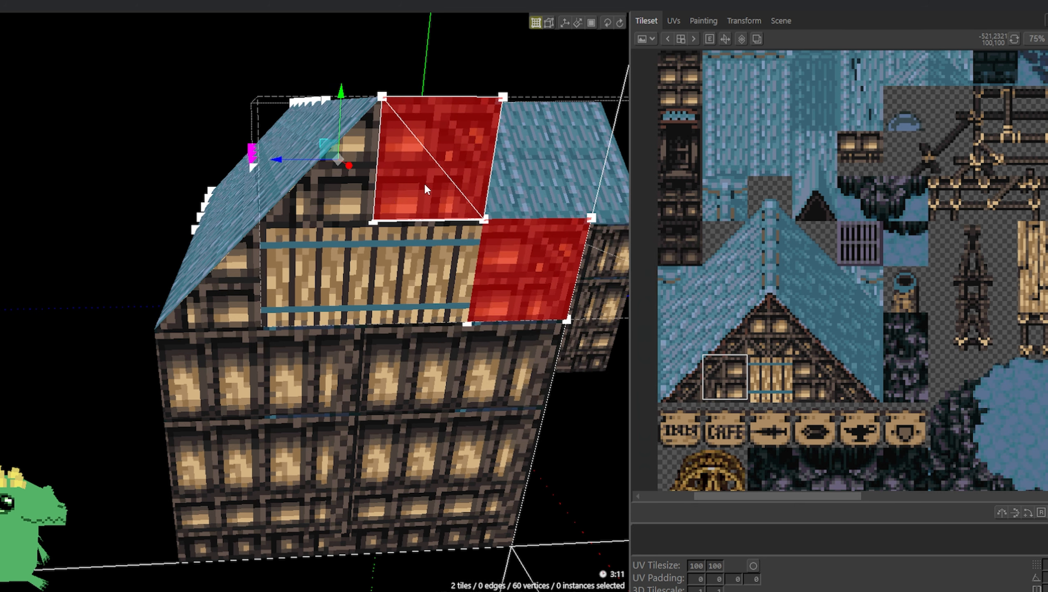
click(423, 183)
click(491, 291)
click(437, 150)
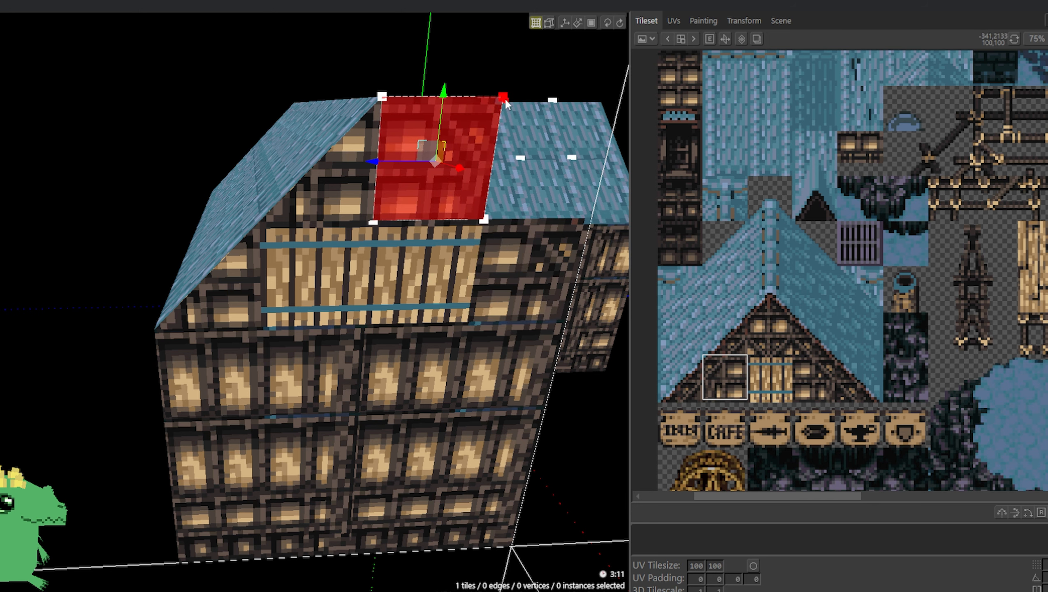
drag(503, 98, 434, 160)
middle_drag(430, 160, 523, 222)
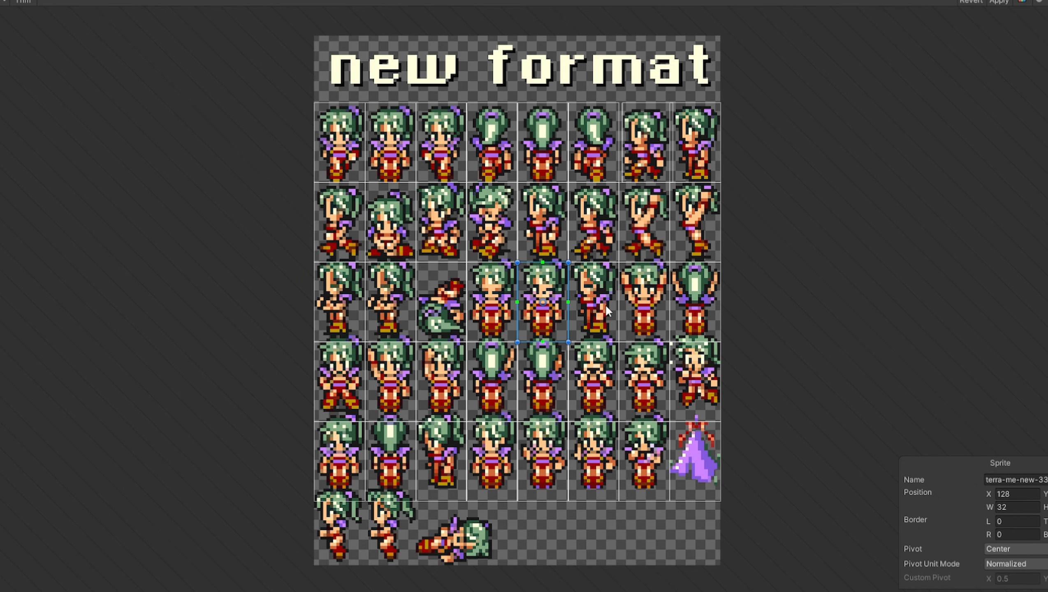
Step: Key Terra's back-facing walk sprites five frames apart in the TerraWalkAway clip and preview the animation
click(662, 372)
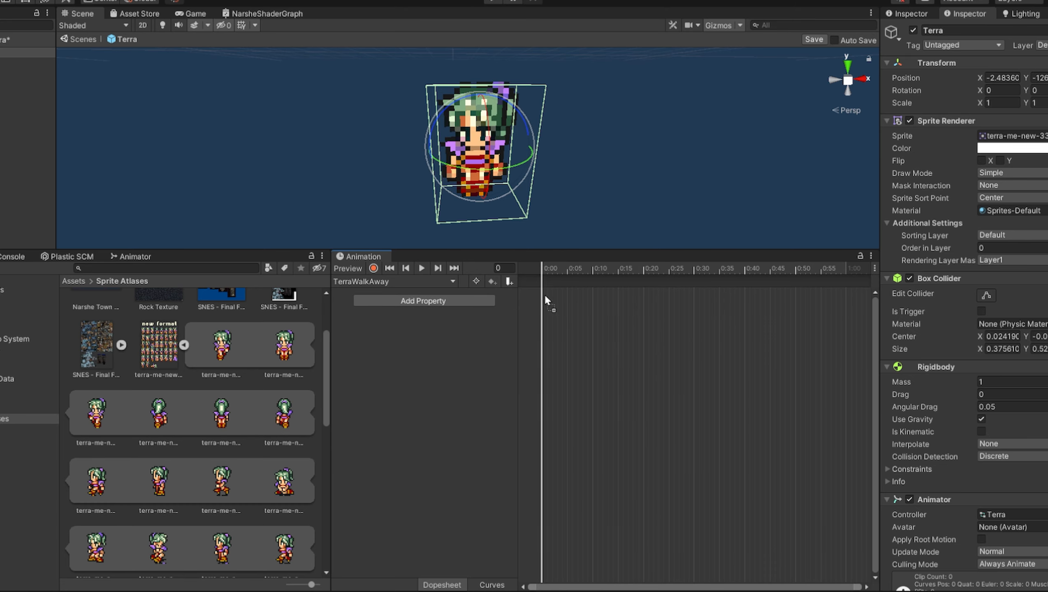
drag(546, 301, 483, 368)
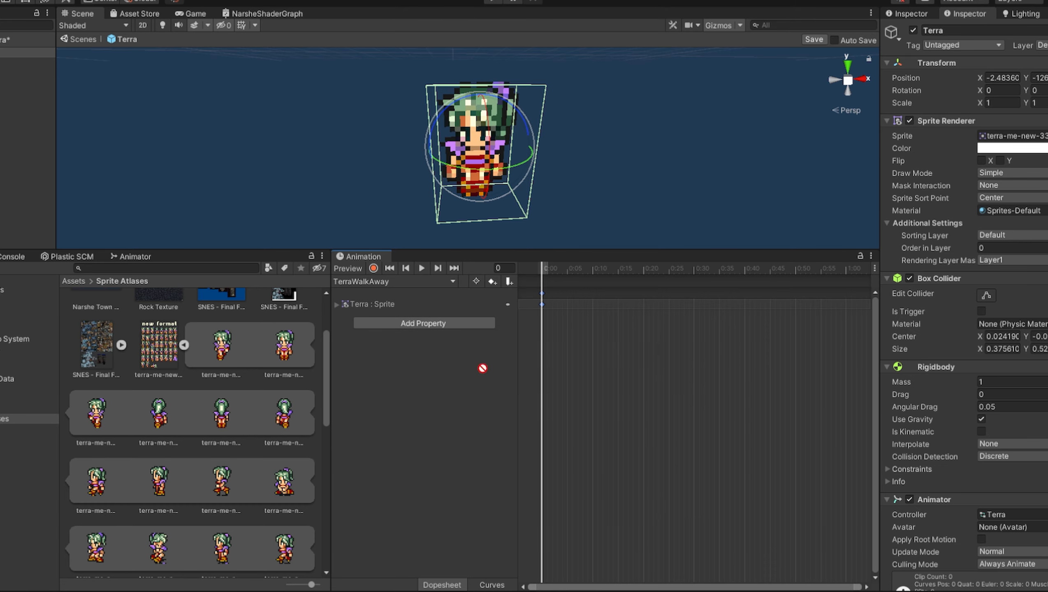
click(422, 269)
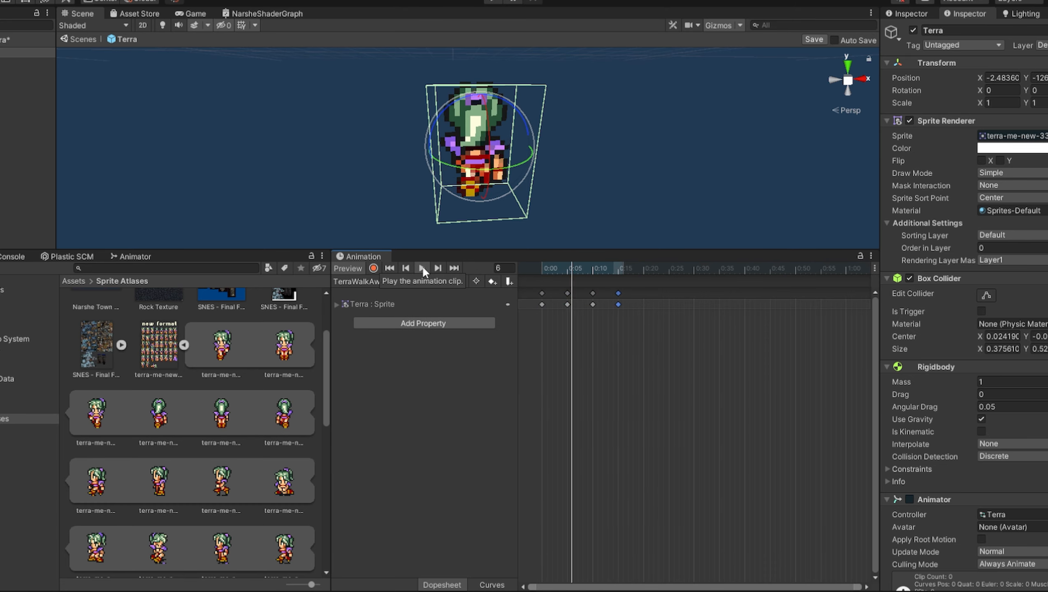
click(422, 269)
drag(531, 315, 852, 312)
click(374, 268)
click(421, 269)
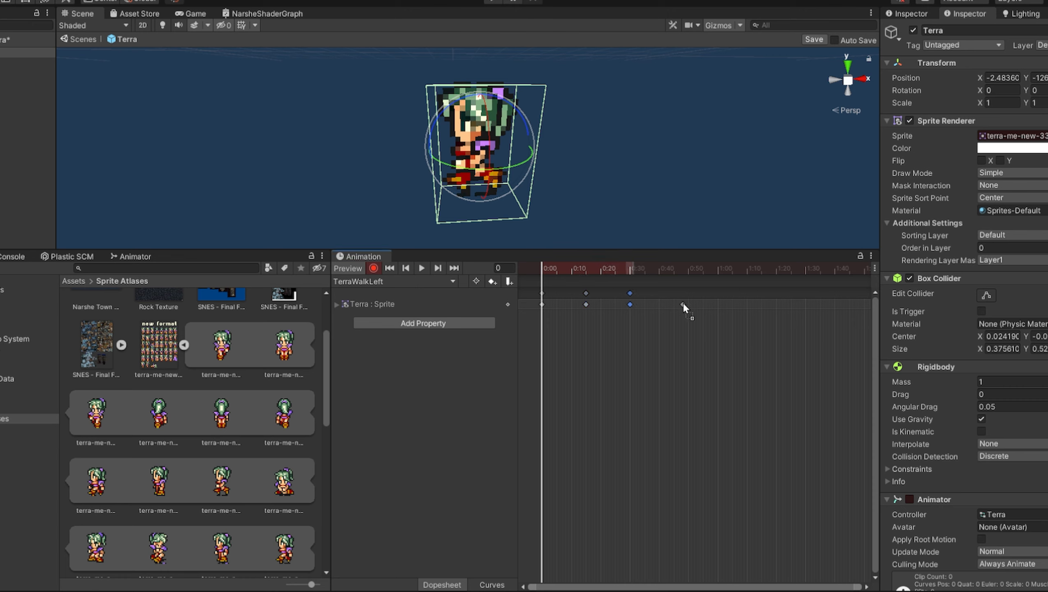
Step: Extend the TerraWalkLeft clip with left-facing sprite keyframes at frame 46 and about 1:00, previewing the walk cycle
click(421, 268)
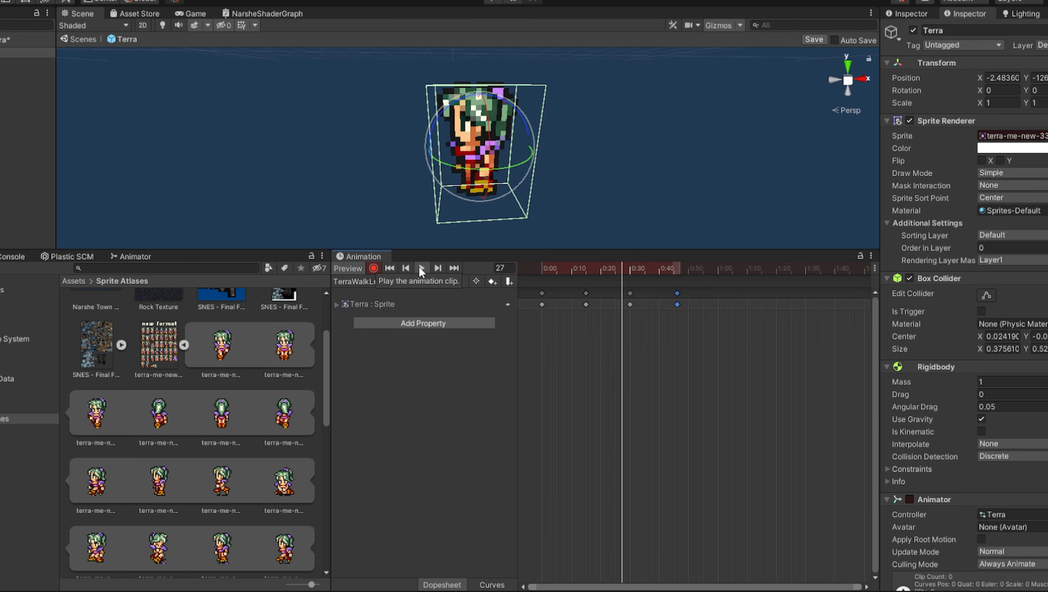
click(437, 268)
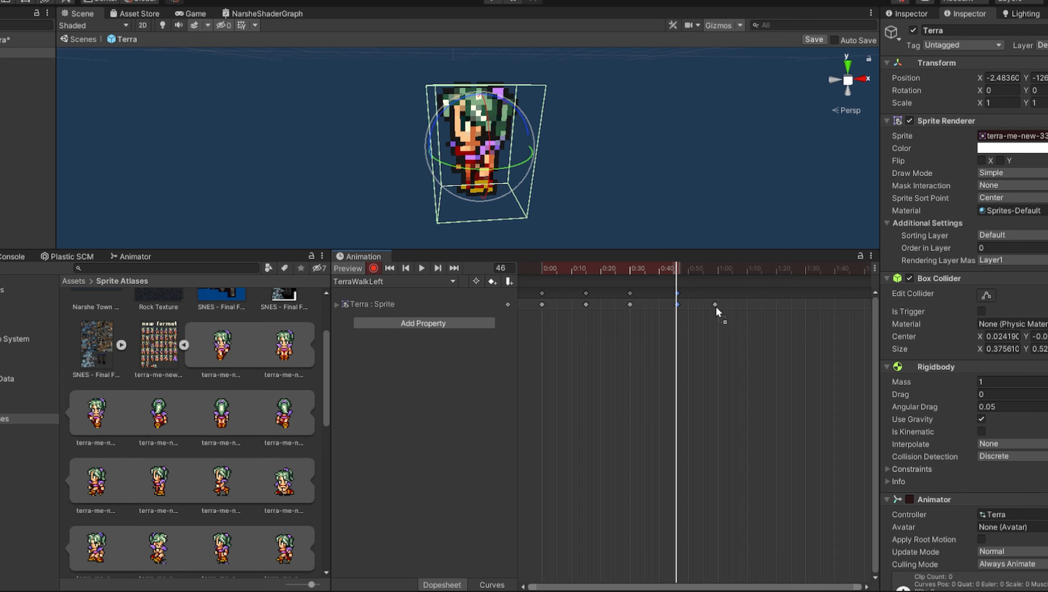
drag(716, 306, 718, 305)
click(423, 268)
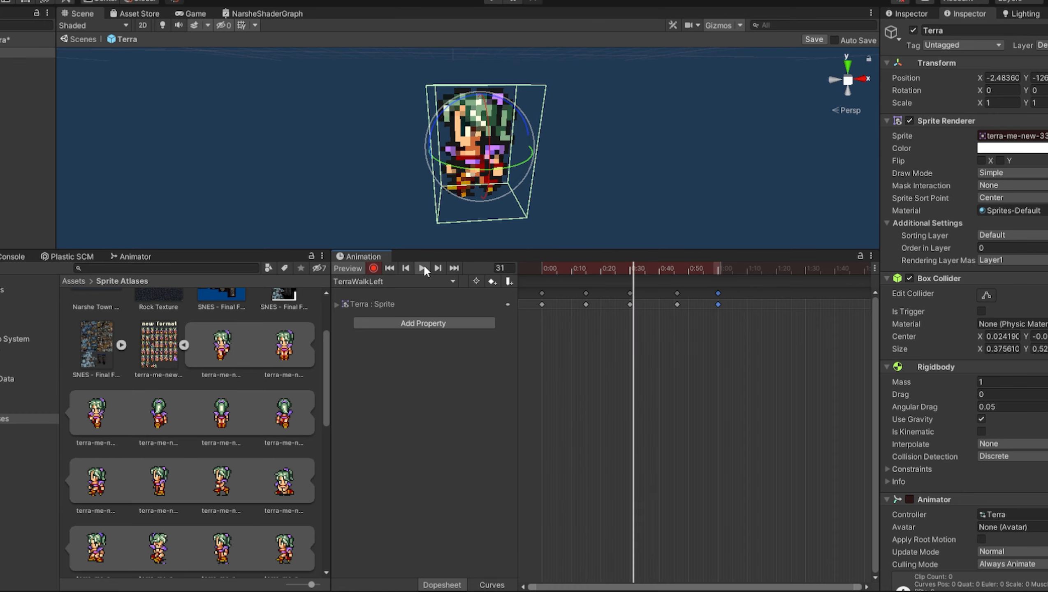
Step: Create a new animation clip named TerraWalkRight for Terra
click(411, 282)
click(413, 346)
text(TerraWalkRight)
key(Return)
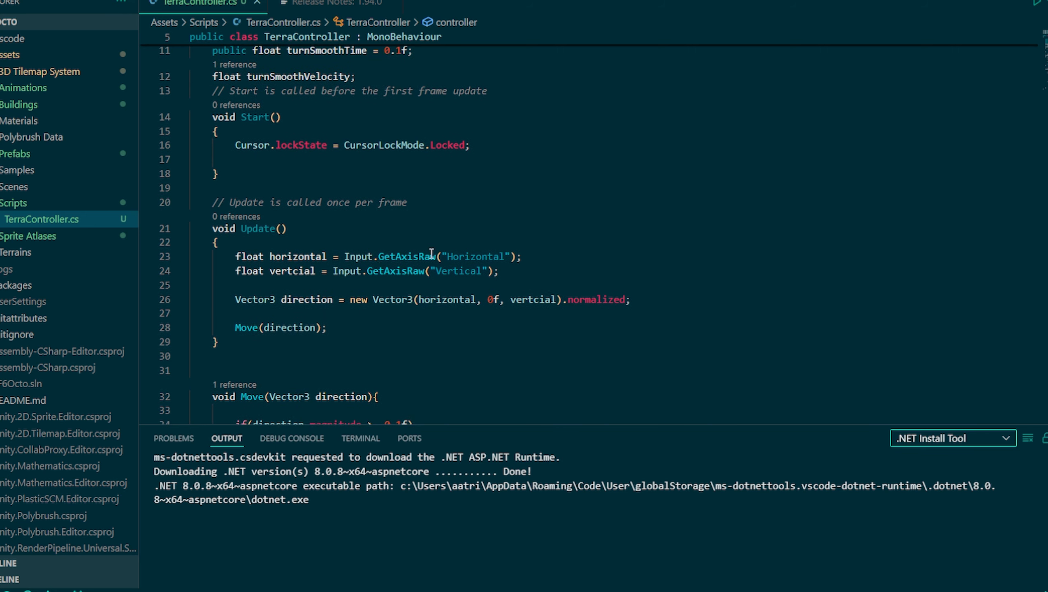
Step: Review the TerraController script's public fields and its Start, Update and Move methods in the code editor
scroll(470, 260, up, 2)
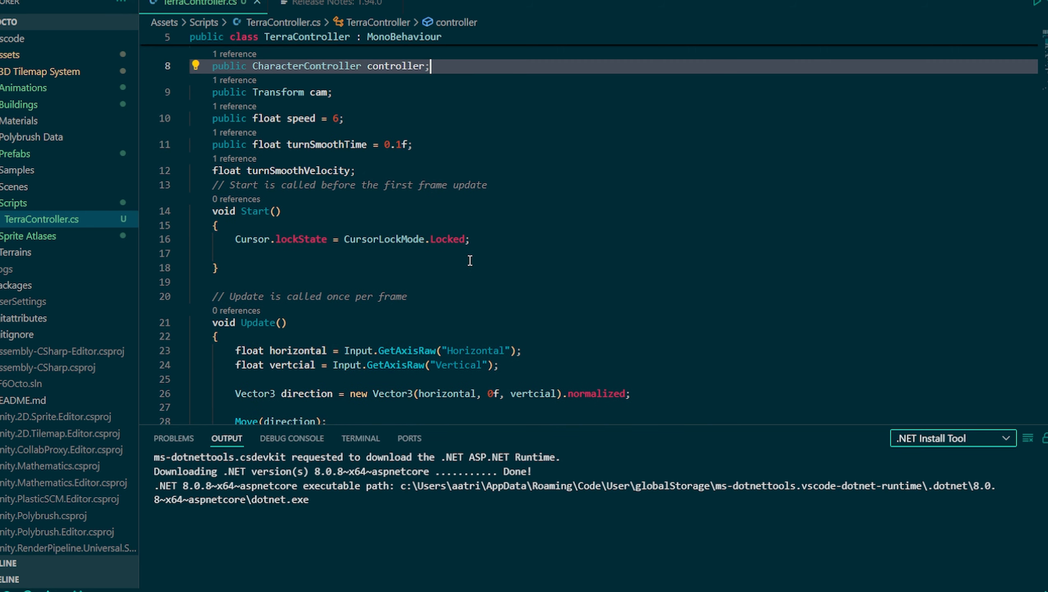
scroll(434, 335, down, 5)
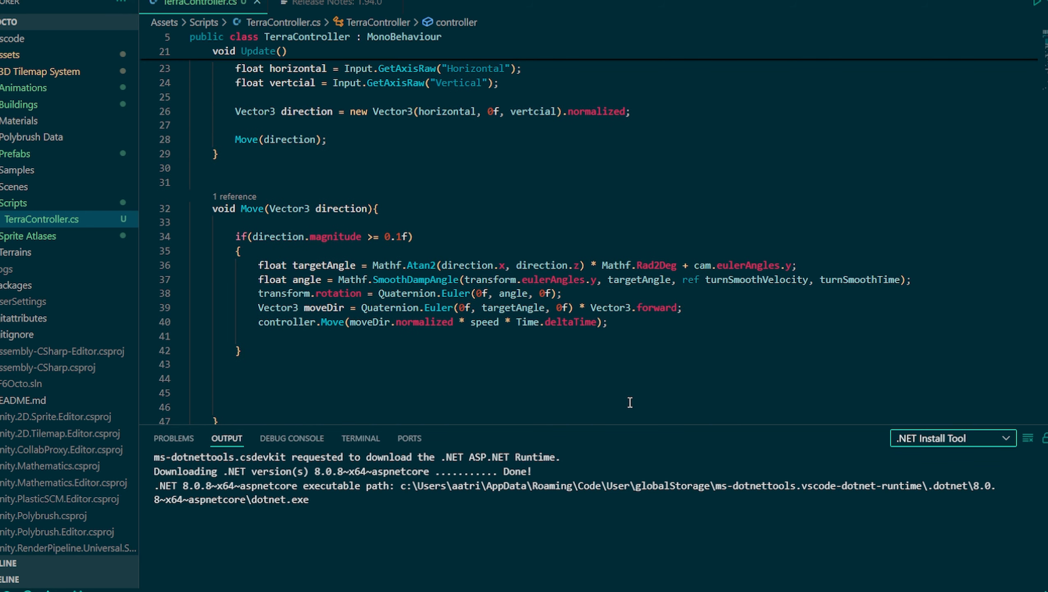
scroll(424, 366, up, 5)
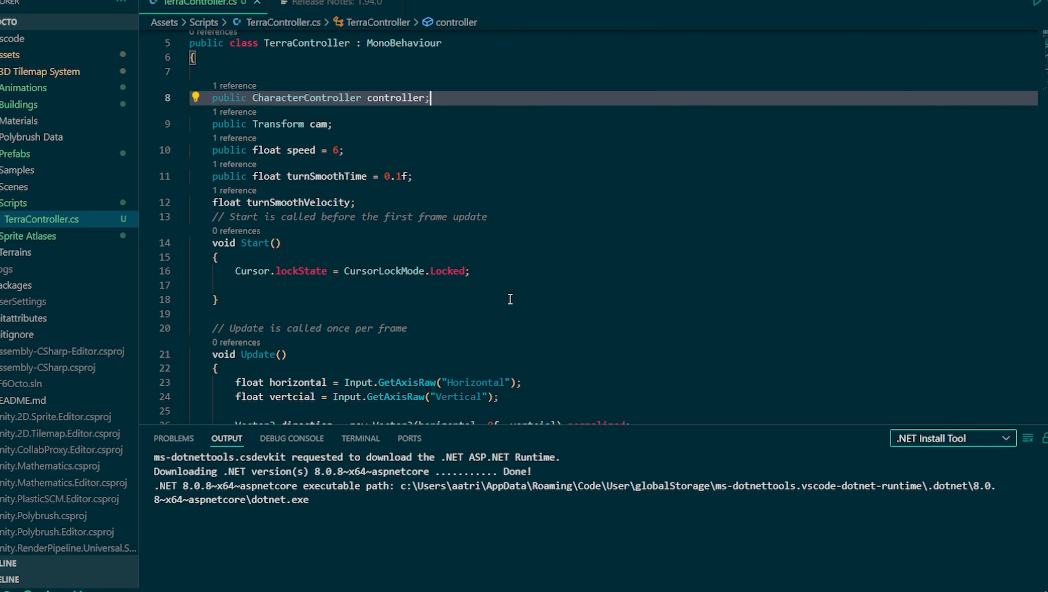
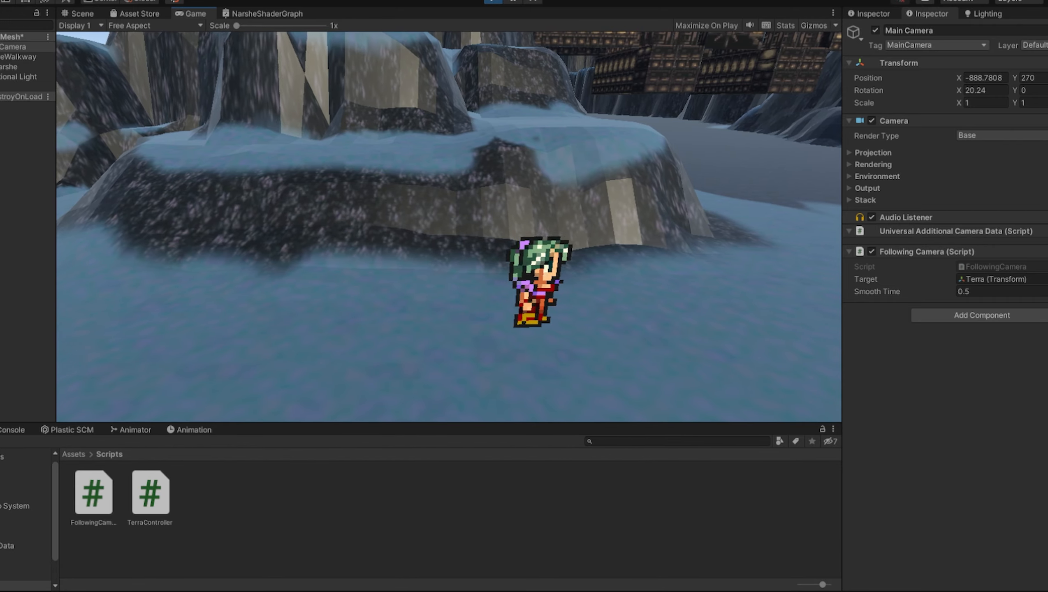
Step: Walk Terra across the snow in several directions in play mode to test the walk animations and following camera
key(Up)
key(Left)
key(Down)
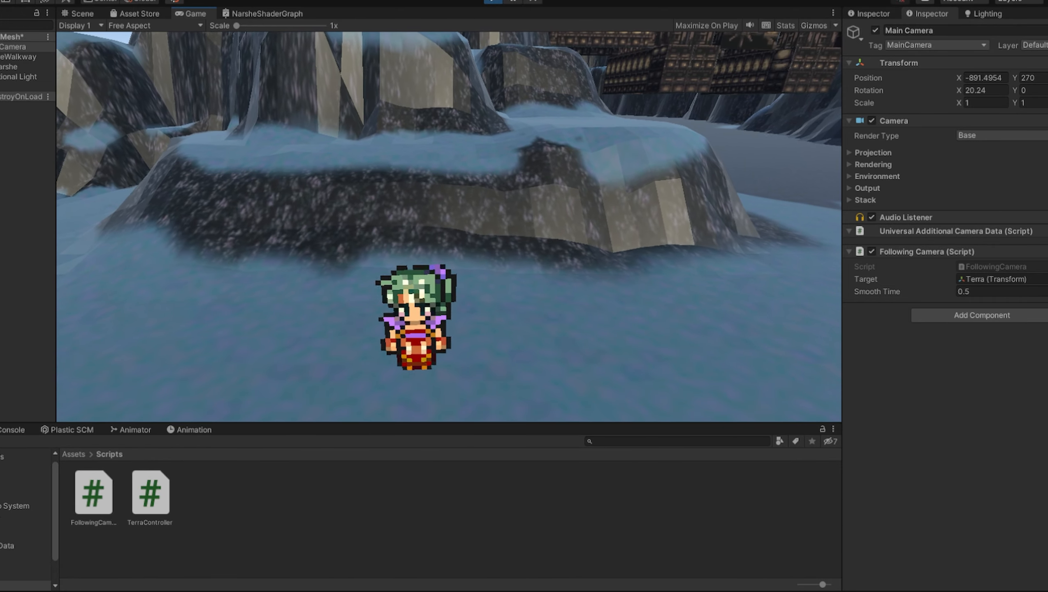
key(Up)
key(Left)
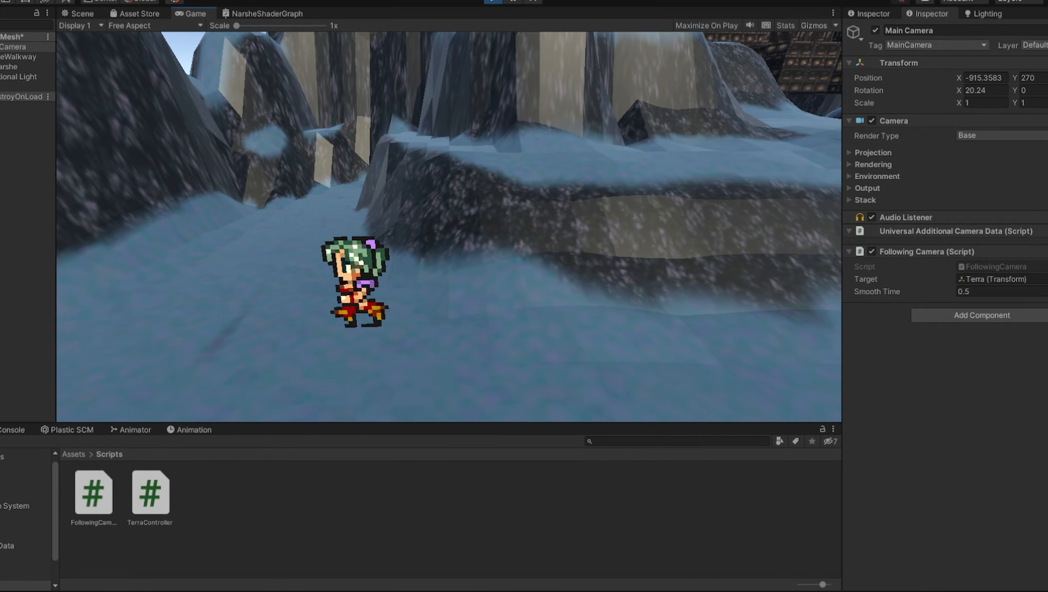
key(Up)
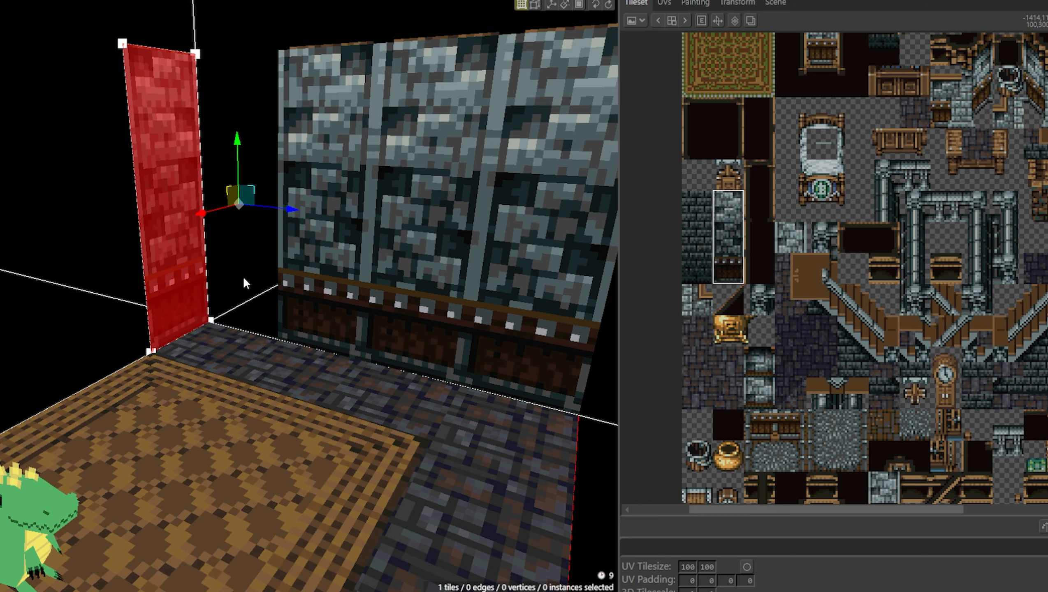
Step: Align the selected stone wall tile with the end of the back wall at the floor's corner
key(Right)
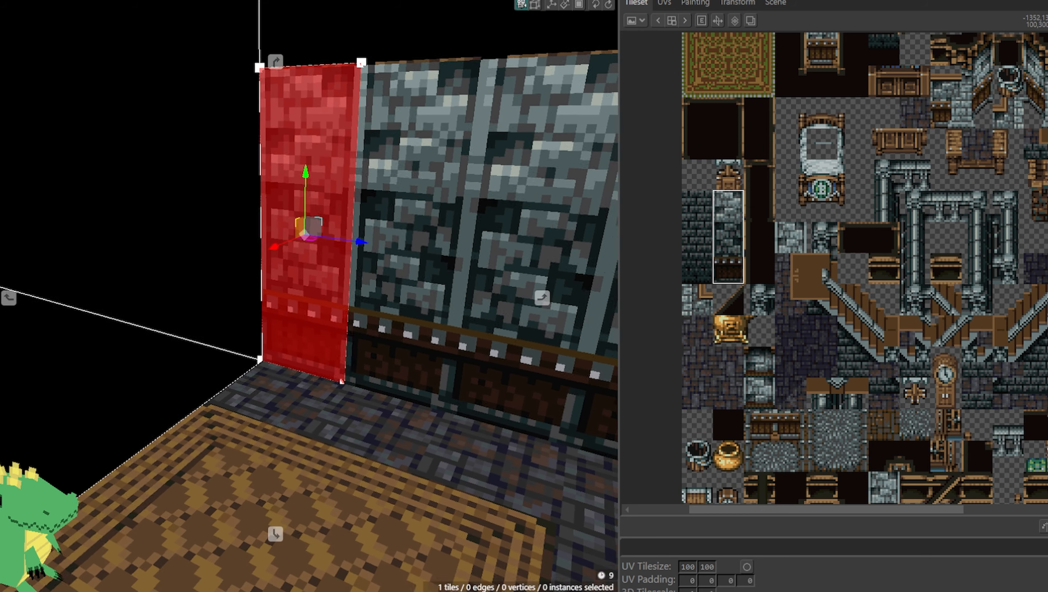
right_click(330, 295)
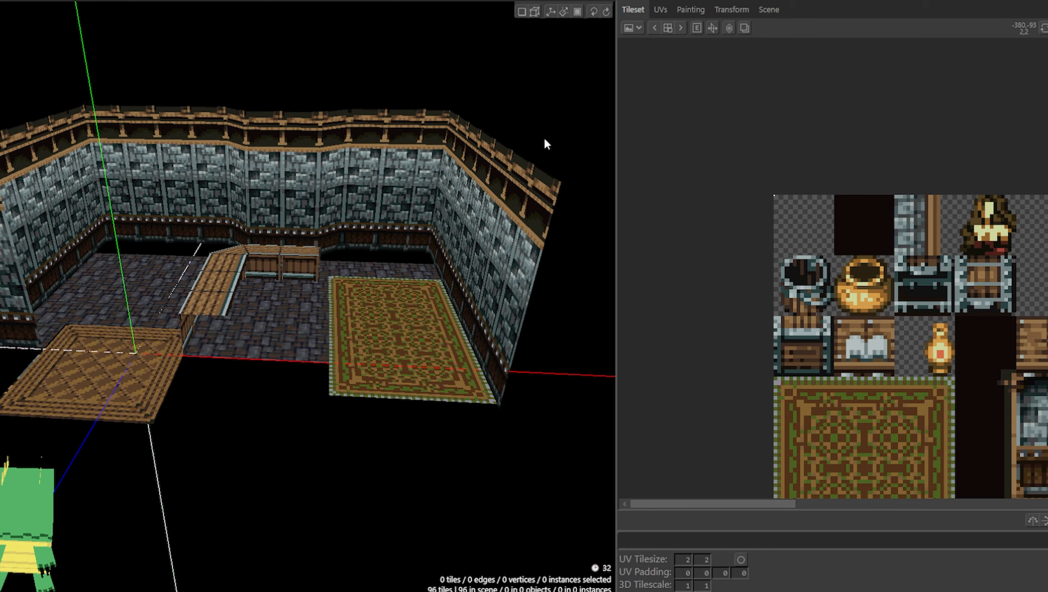
Step: Examine the stone-walled shop and inn interiors, their furnishings and the tileset from several angles
middle_drag(303, 213, 296, 284)
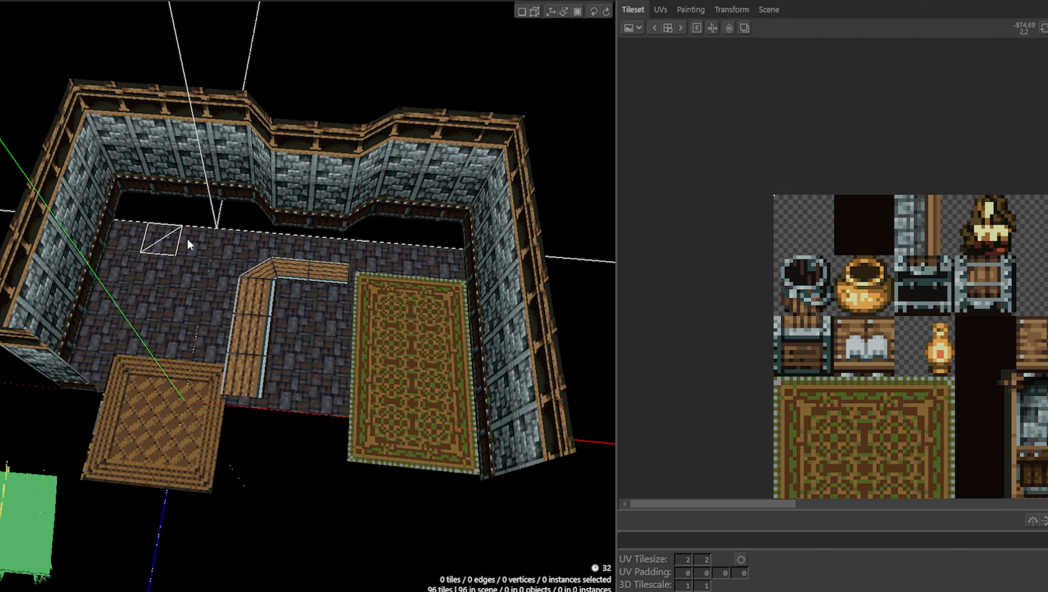
scroll(760, 285, down, 5)
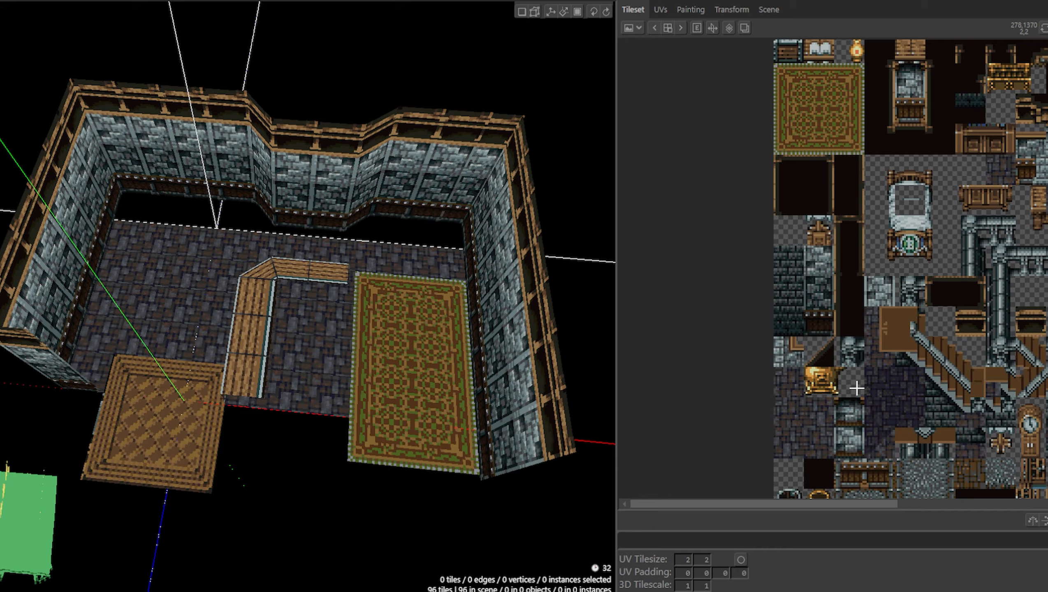
scroll(760, 286, up, 5)
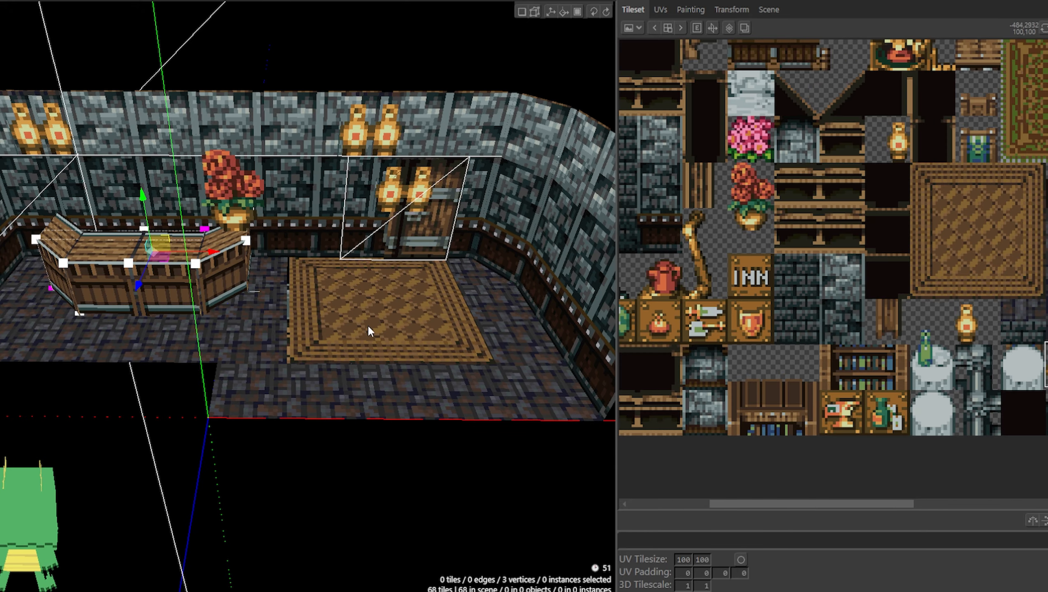
middle_drag(375, 308, 367, 276)
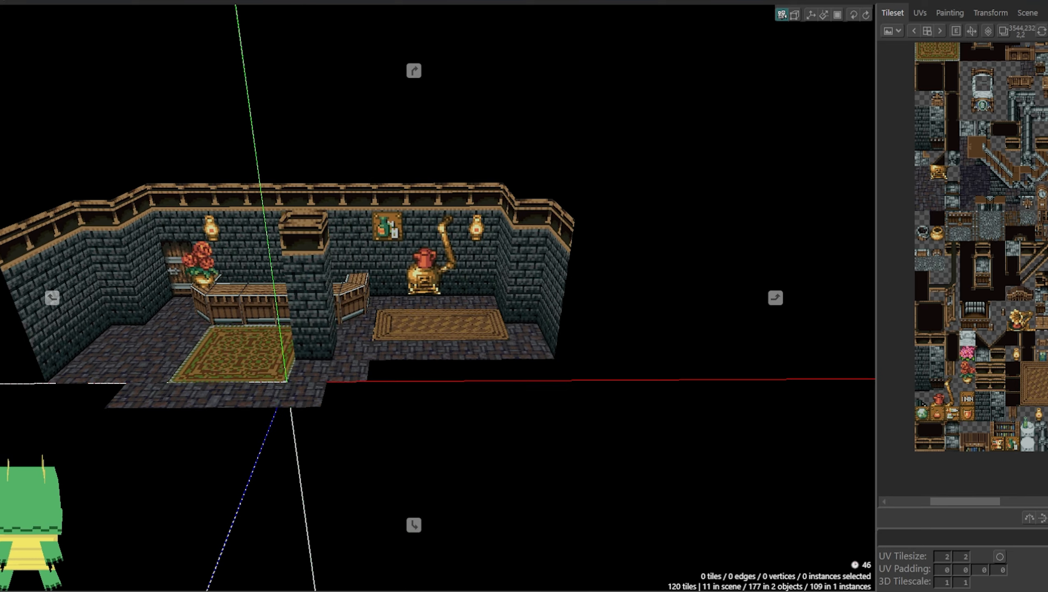
middle_drag(415, 296, 356, 298)
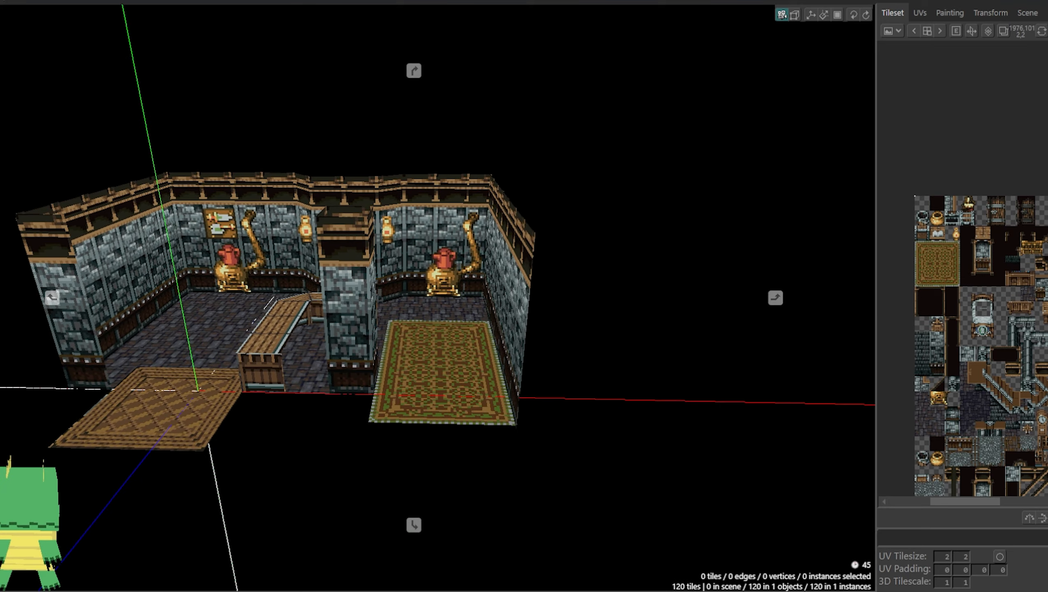
middle_drag(414, 298, 398, 333)
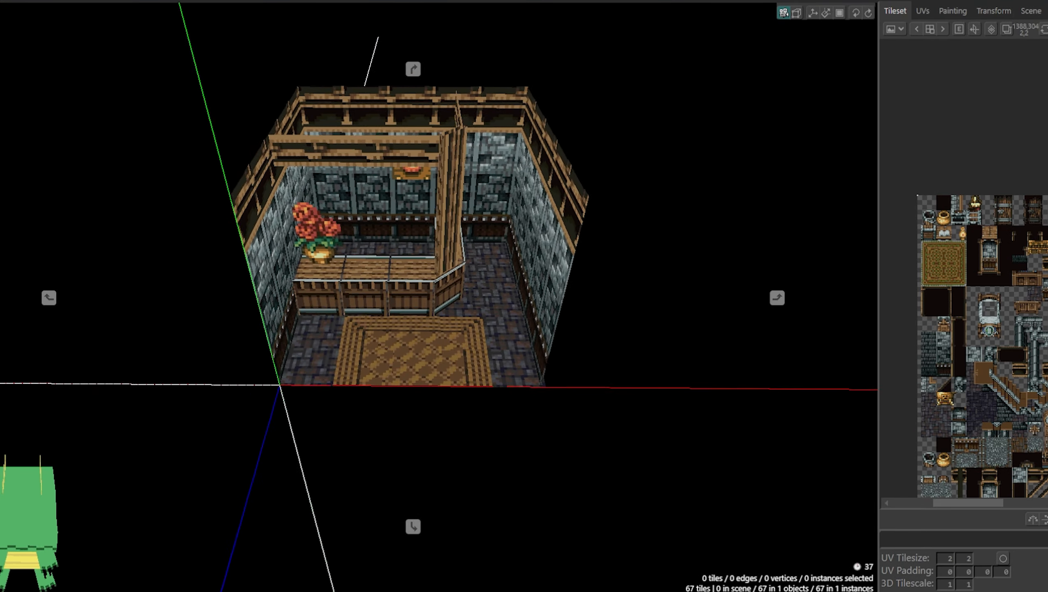
mouse_move(414, 298)
middle_down()
mouse_move(359, 298)
mouse_move(394, 298)
middle_up()
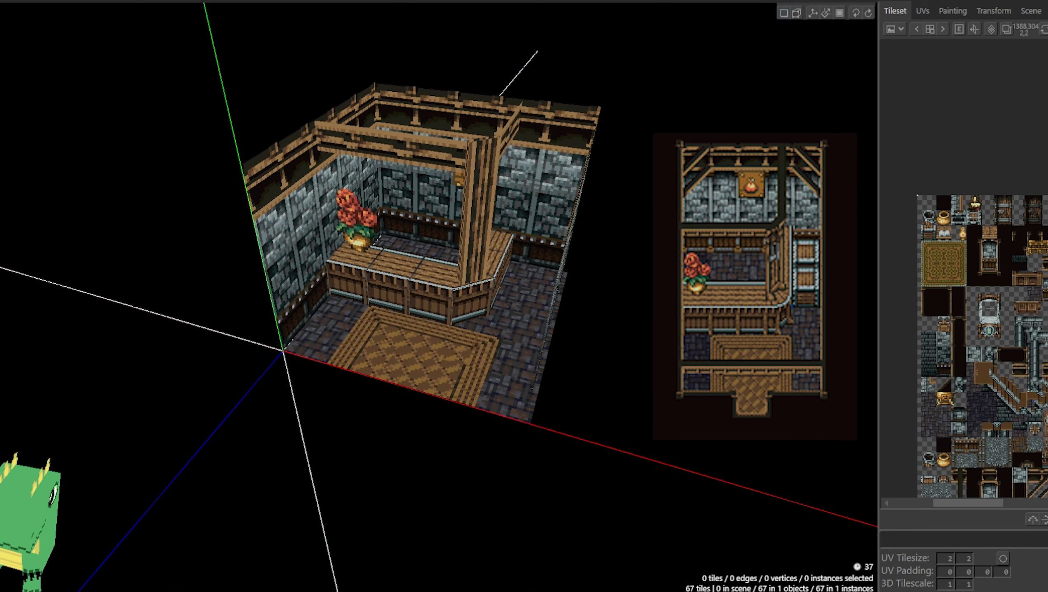
middle_drag(394, 298, 591, 347)
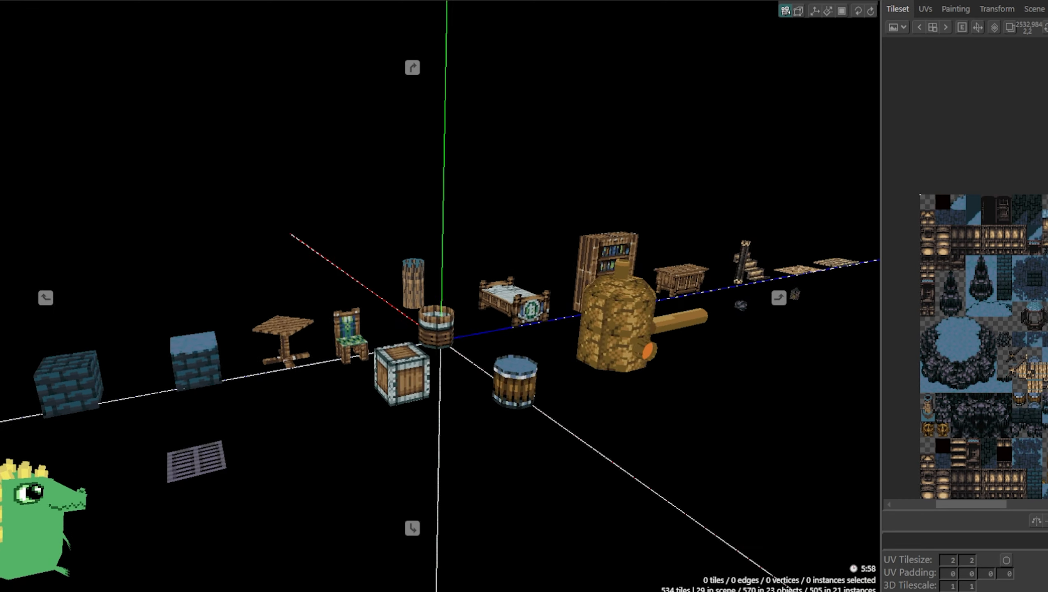
Step: Inspect the row of modelled props, including the barrels, crate, bed, bookshelf, table and chair
middle_drag(413, 298, 346, 319)
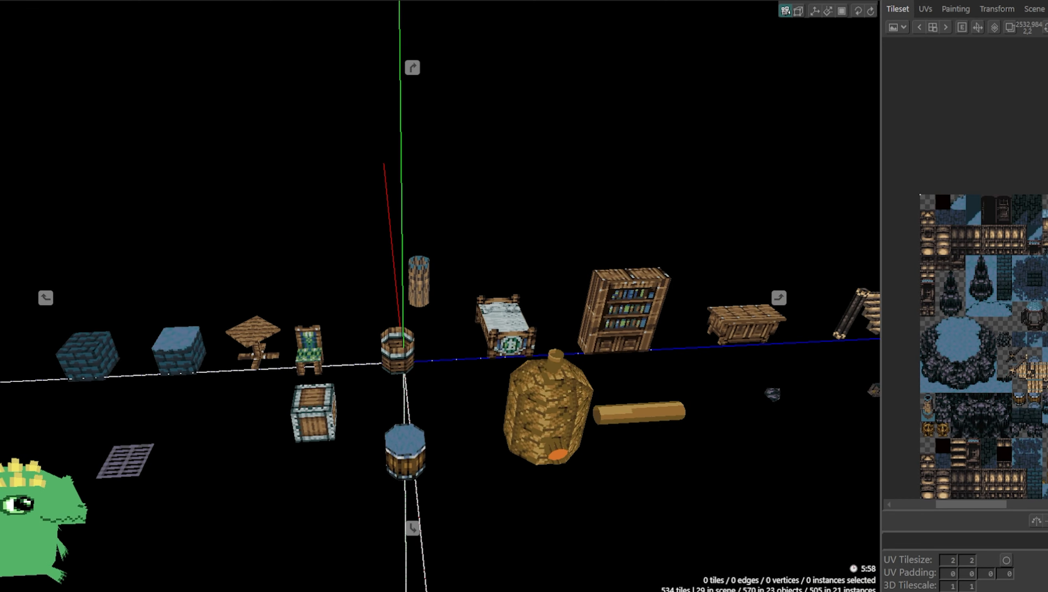
middle_drag(407, 340, 365, 269)
middle_drag(589, 249, 669, 236)
middle_drag(481, 262, 706, 265)
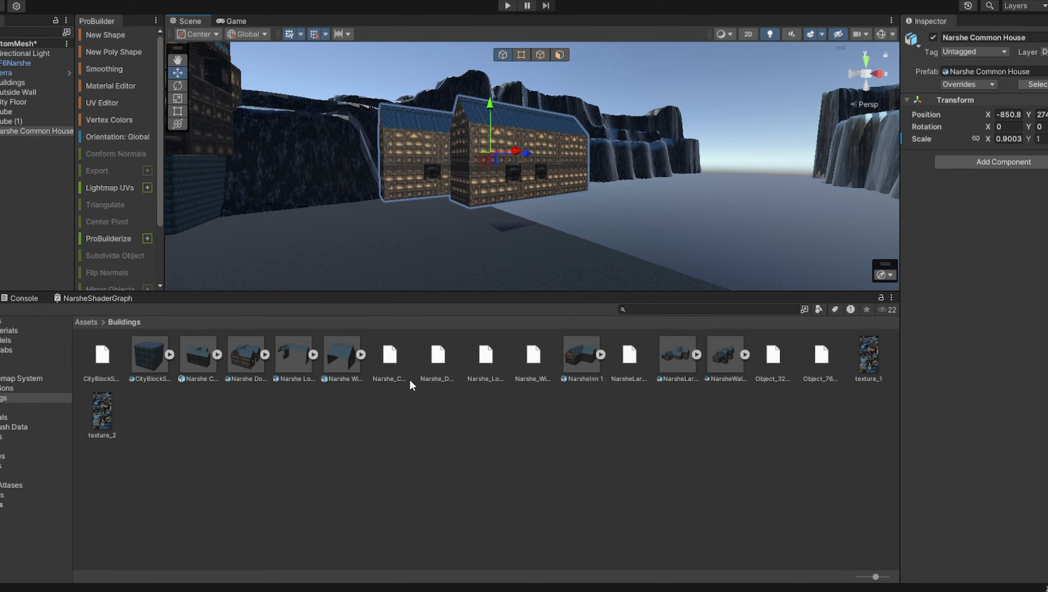
Step: Open the Narshe Common House material and reduce its metallic value to the minimum
right_drag(414, 175, 160, 297)
click(284, 354)
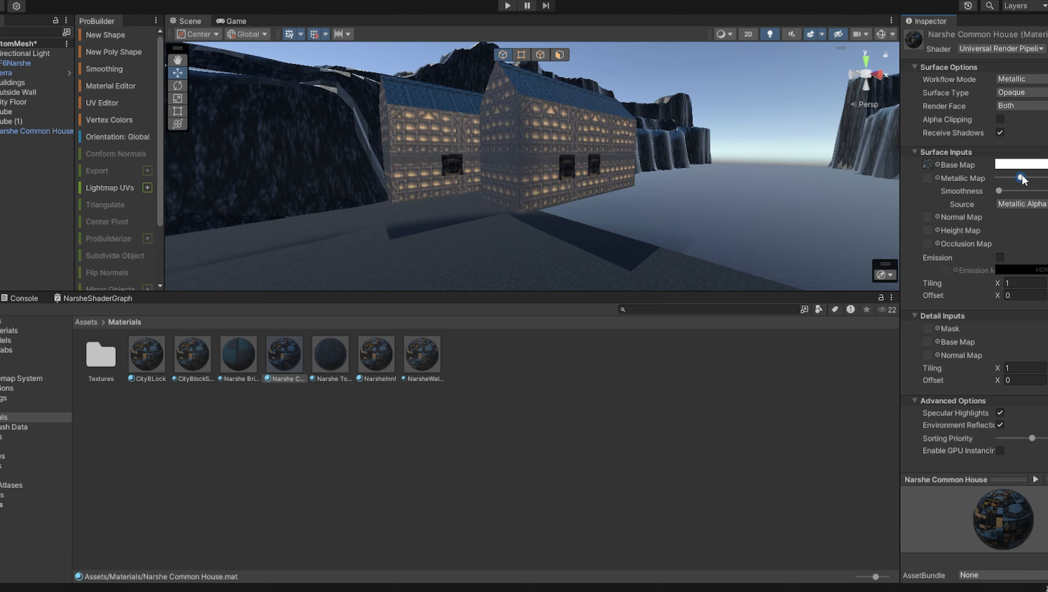
click(1036, 231)
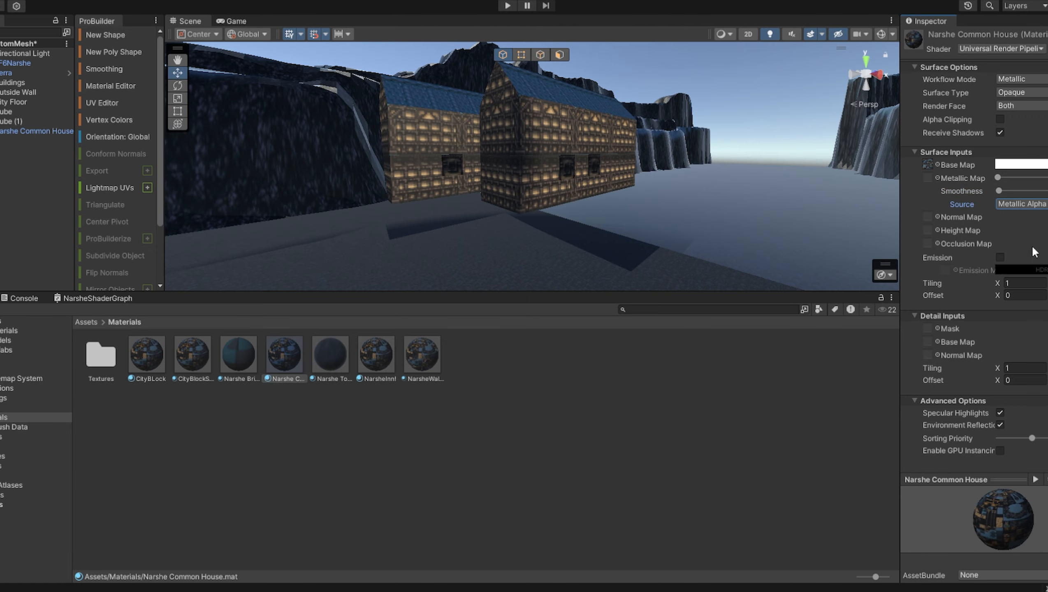
drag(899, 414, 826, 415)
click(1010, 438)
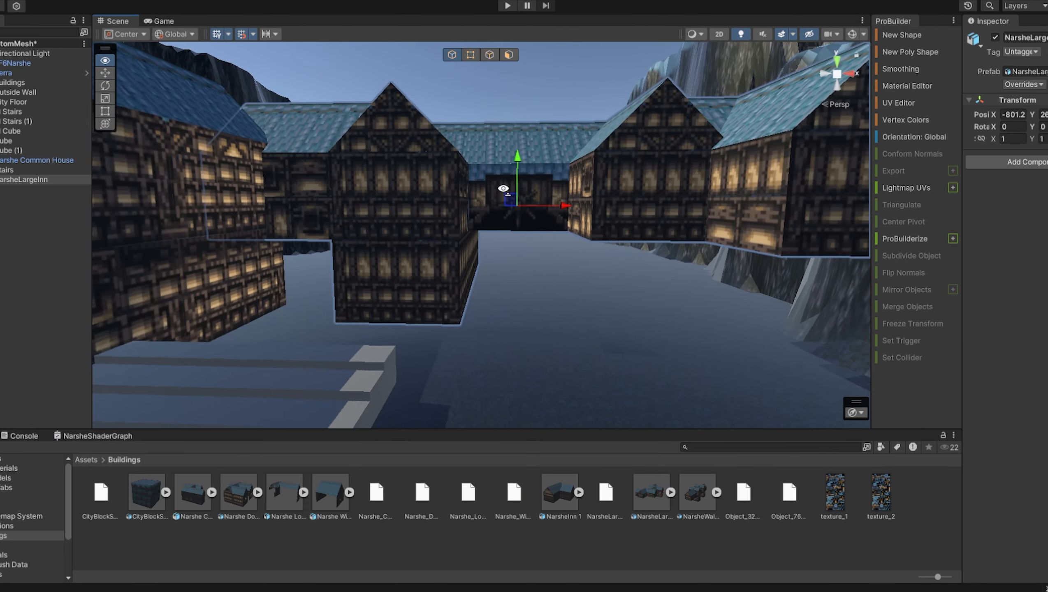
Step: Rotate the NarsheLargeInn building about its vertical axis and reposition it between the cliffs at about -782 on X
scroll(537, 212, up, 3)
key(e)
scroll(501, 195, up, 3)
drag(779, 226, 597, 290)
drag(490, 328, 889, 286)
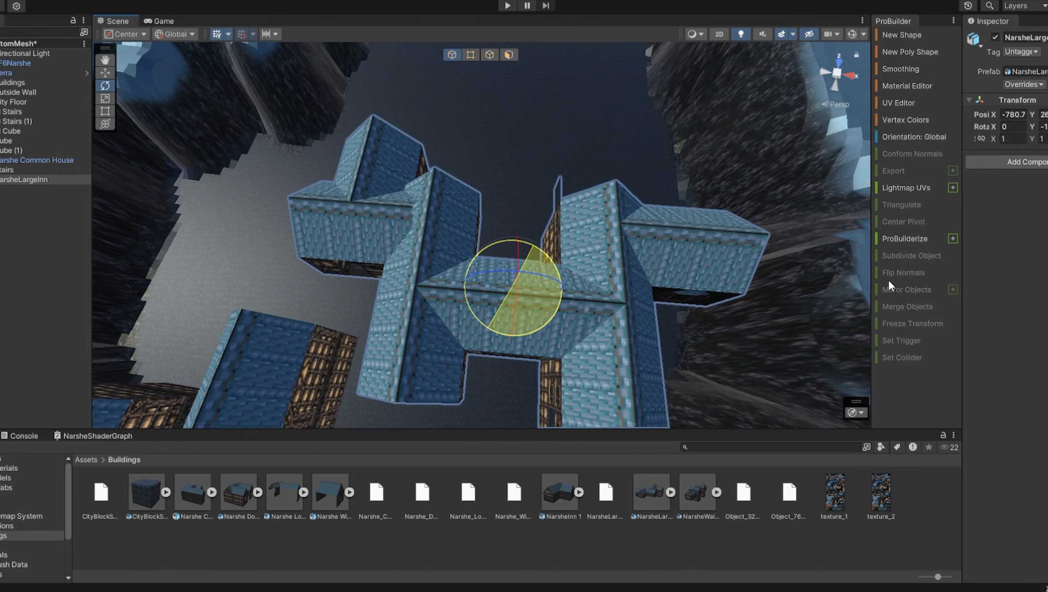
right_drag(622, 292, 607, 315)
drag(580, 215, 576, 215)
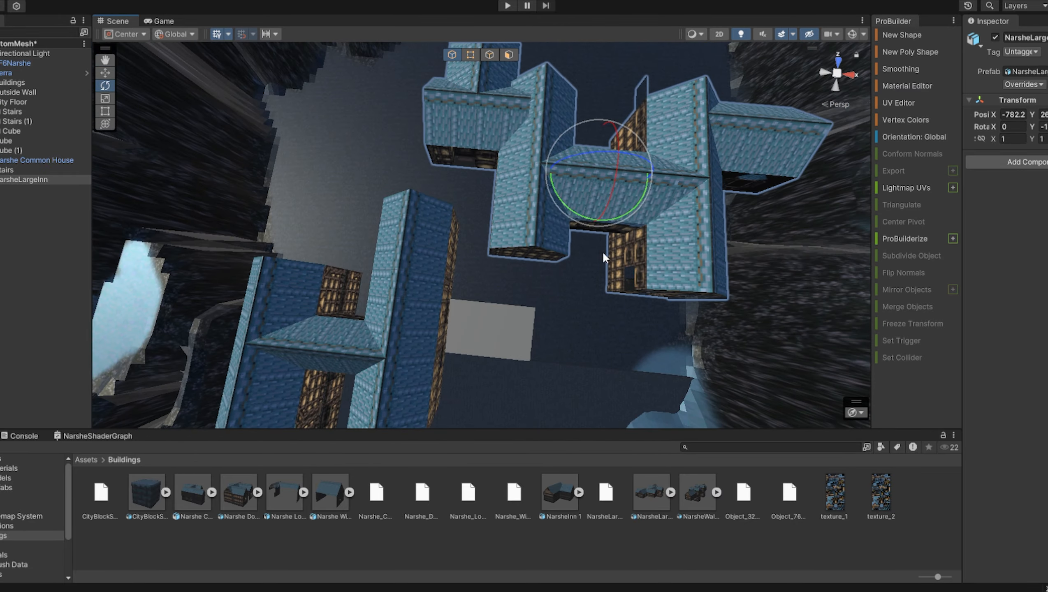
Step: Examine the placement of the Large Inn, Long House and Wide House between the cliffs and along the town's streets
right_drag(604, 257, 555, 356)
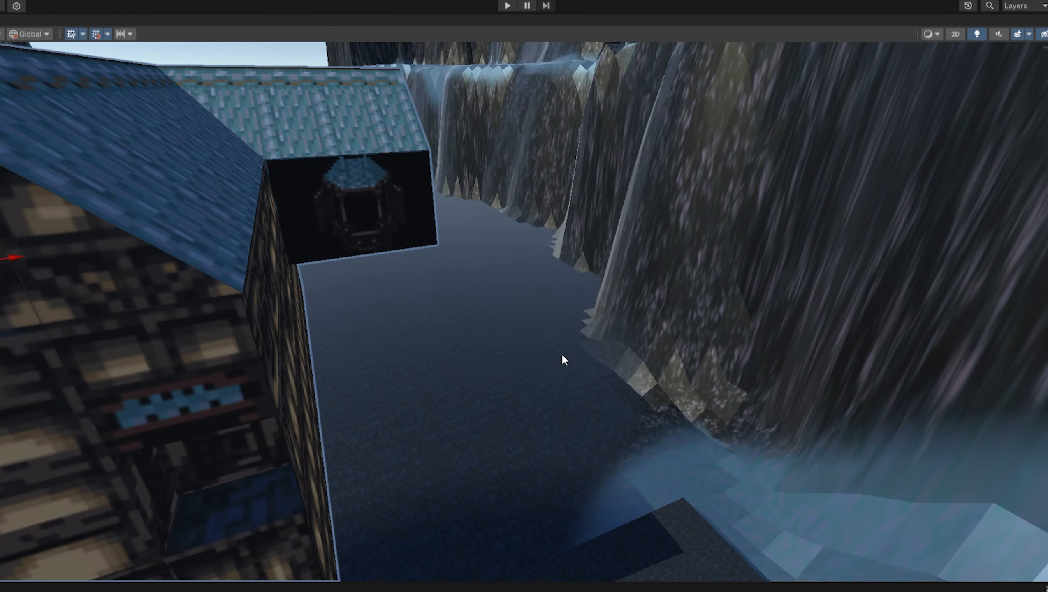
right_drag(561, 353, 553, 233)
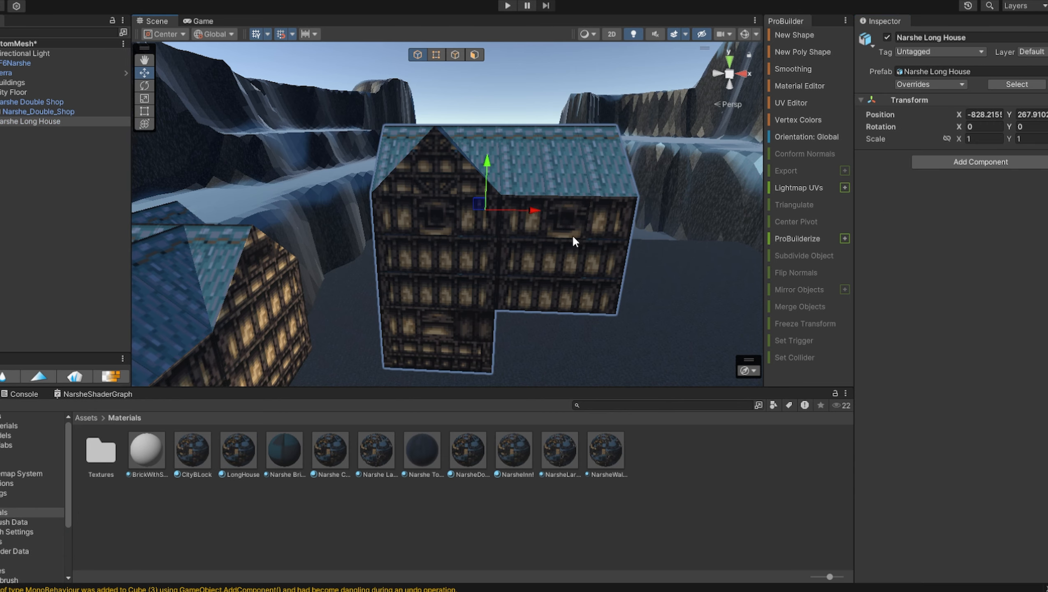
drag(1000, 132, 126, 229)
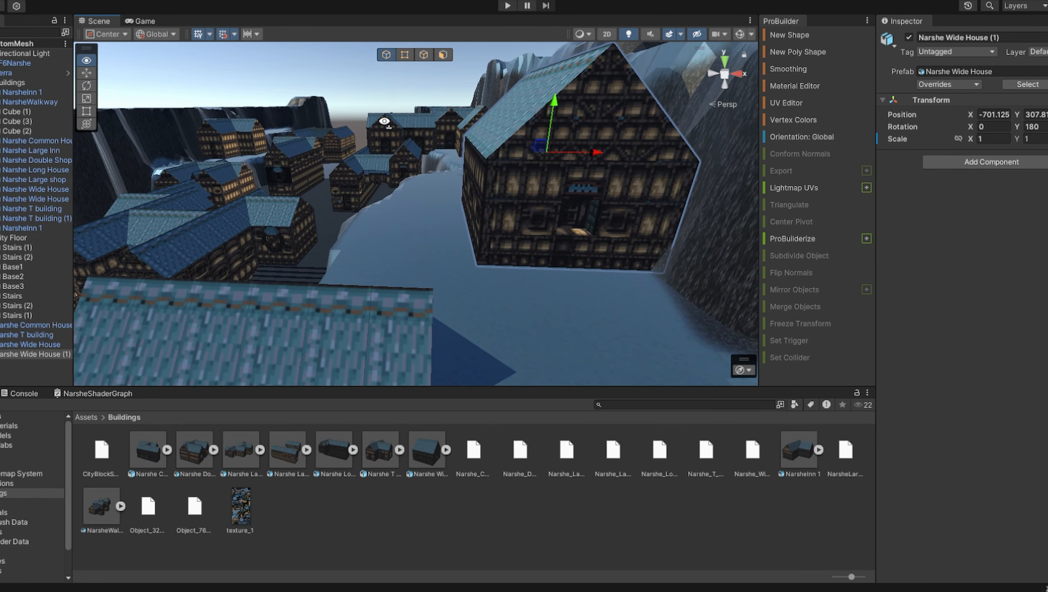
right_drag(384, 121, 426, 120)
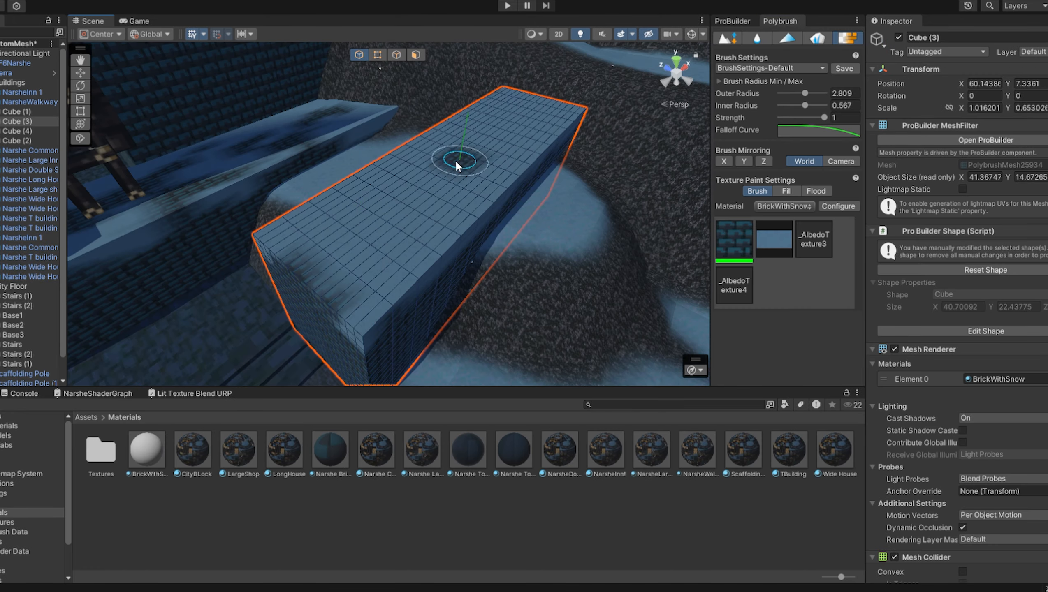
Step: Paint the brick texture through the snow on top of the Cube (3) ledge using the Polybrush texture brush
drag(455, 159, 484, 178)
mouse_move(484, 178)
right_down()
mouse_move(319, 186)
mouse_move(494, 240)
right_up()
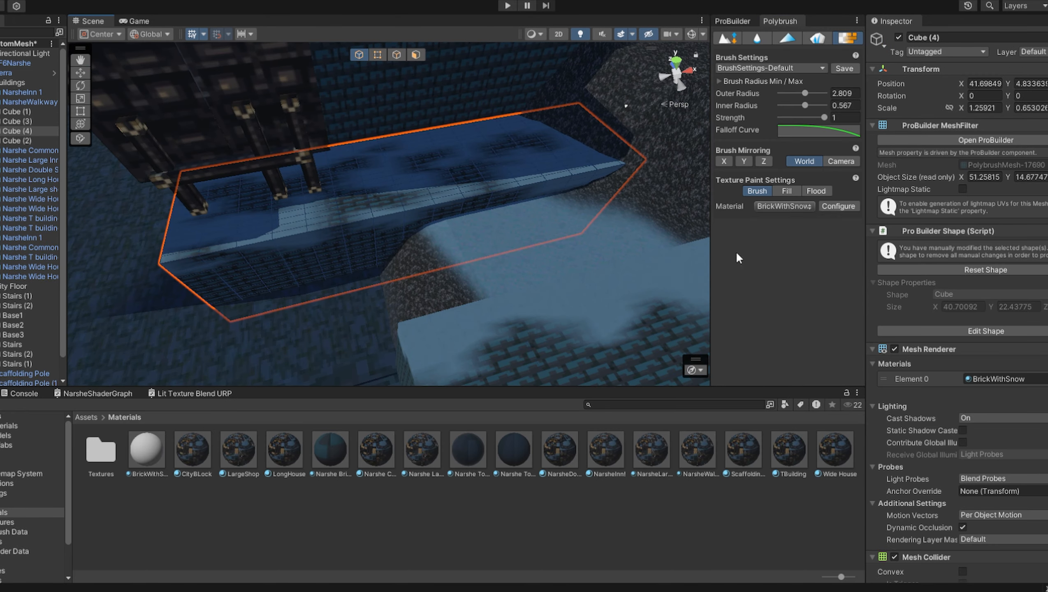
right_drag(506, 161, 488, 26)
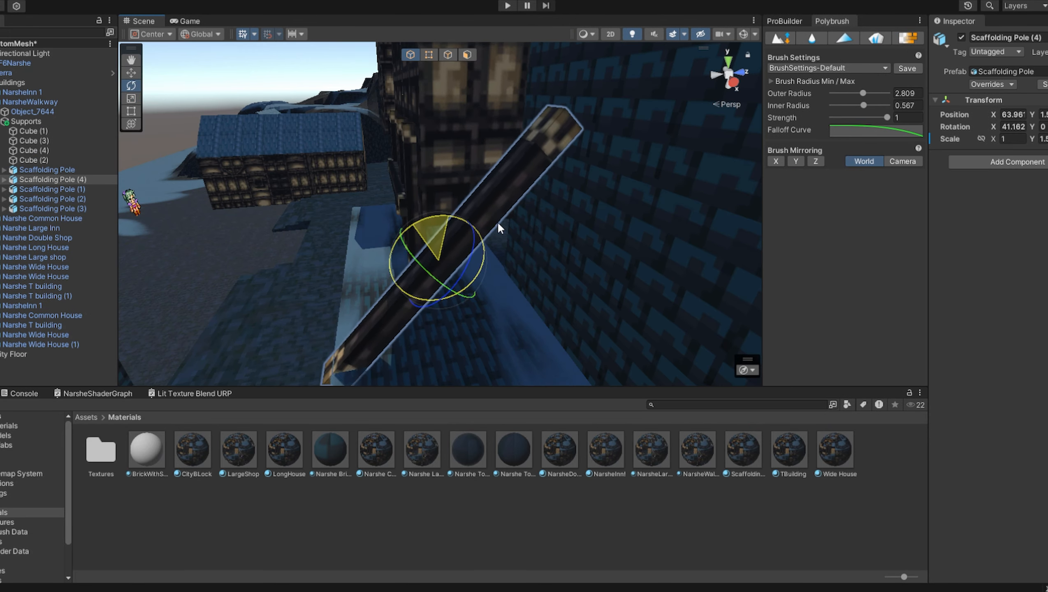
Step: Duplicate the upright scaffolding pole and move the copy along the X axis to extend the row on the brick ledge
right_drag(496, 228, 518, 249)
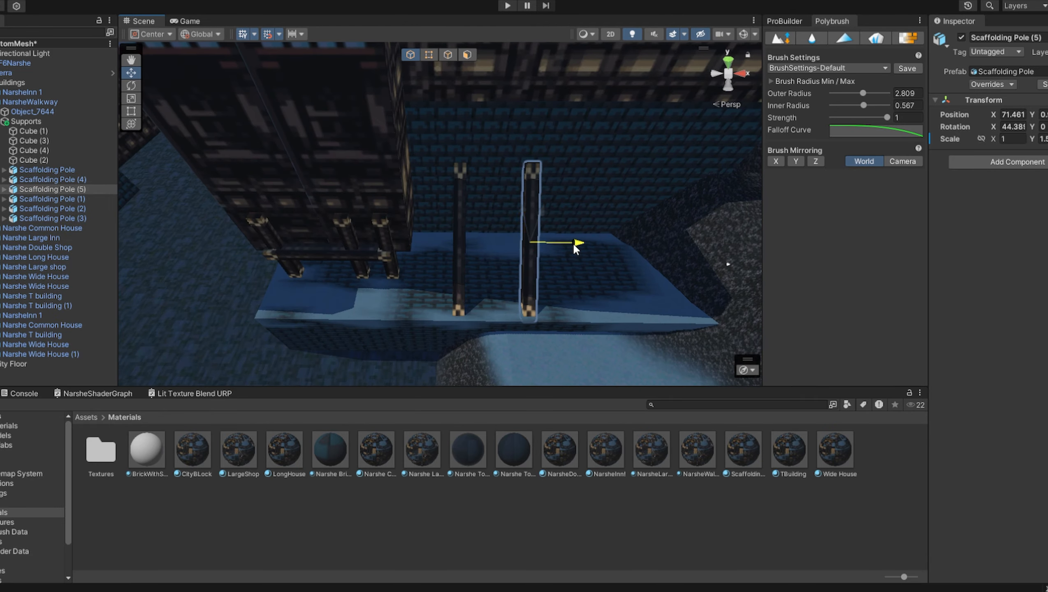
key(ctrl+d)
drag(572, 242, 642, 244)
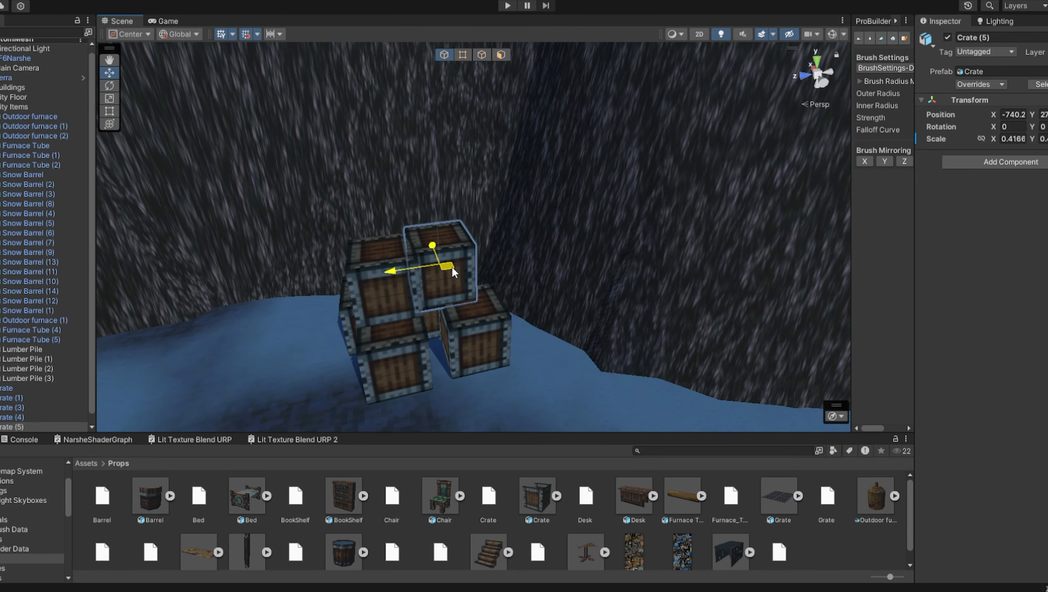
Step: Adjust the top crate's position on the stack and group all the crates under a new empty parent object
drag(452, 272, 461, 270)
right_drag(461, 271, 514, 286)
scroll(16, 384, down, 1)
click(10, 380)
shift+click(21, 426)
right_click(27, 416)
click(83, 329)
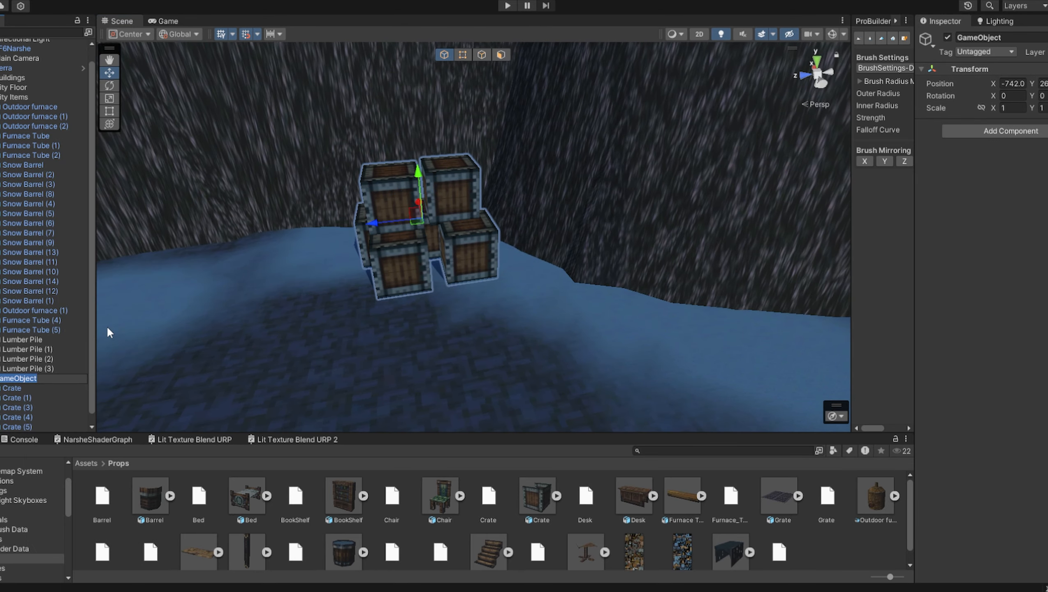
click(0, 378)
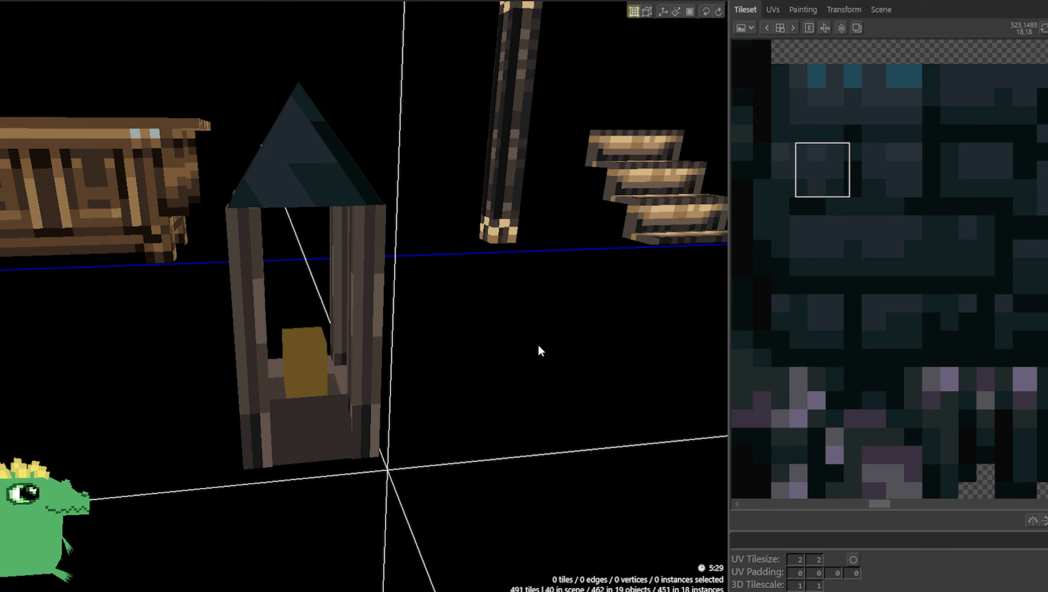
Step: Switch to Crocotile 3D and inspect the pyramid-roofed lantern model and its tileset
scroll(1015, 232, down, 5)
middle_drag(993, 251, 823, 295)
key(space)
drag(498, 328, 249, 303)
key(space)
drag(349, 521, 290, 514)
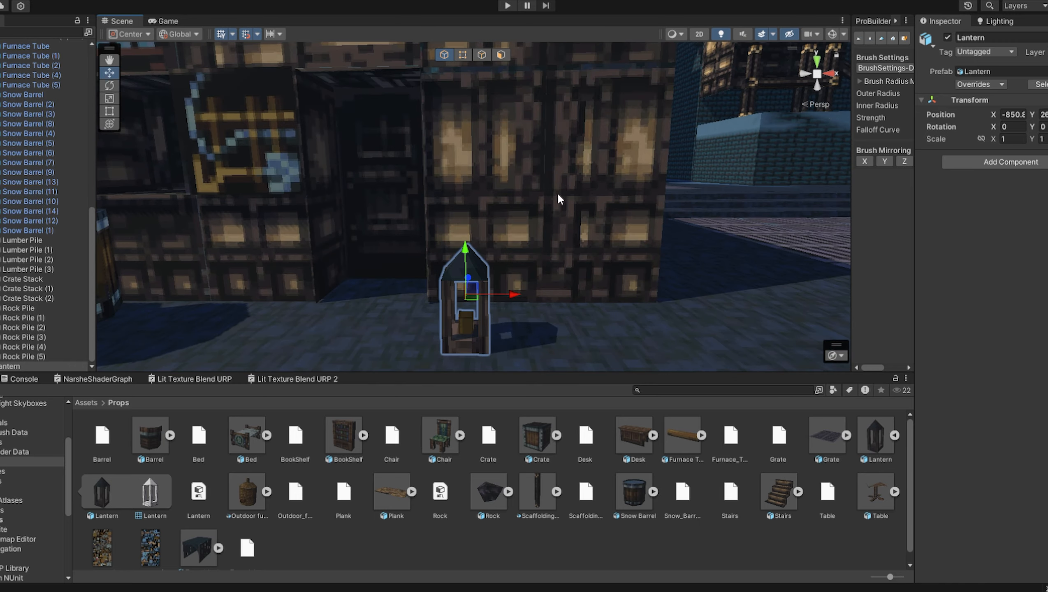
Step: Align the lantern with the scaffolding post and group it with both scaffolding poles under a new empty parent
right_drag(557, 199, 538, 233)
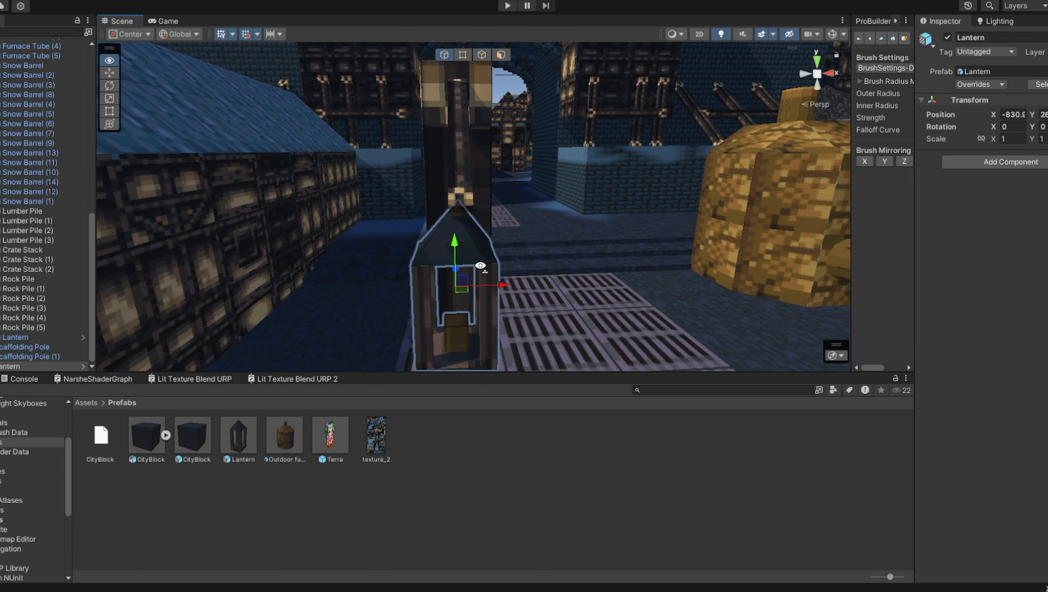
right_drag(480, 265, 417, 126)
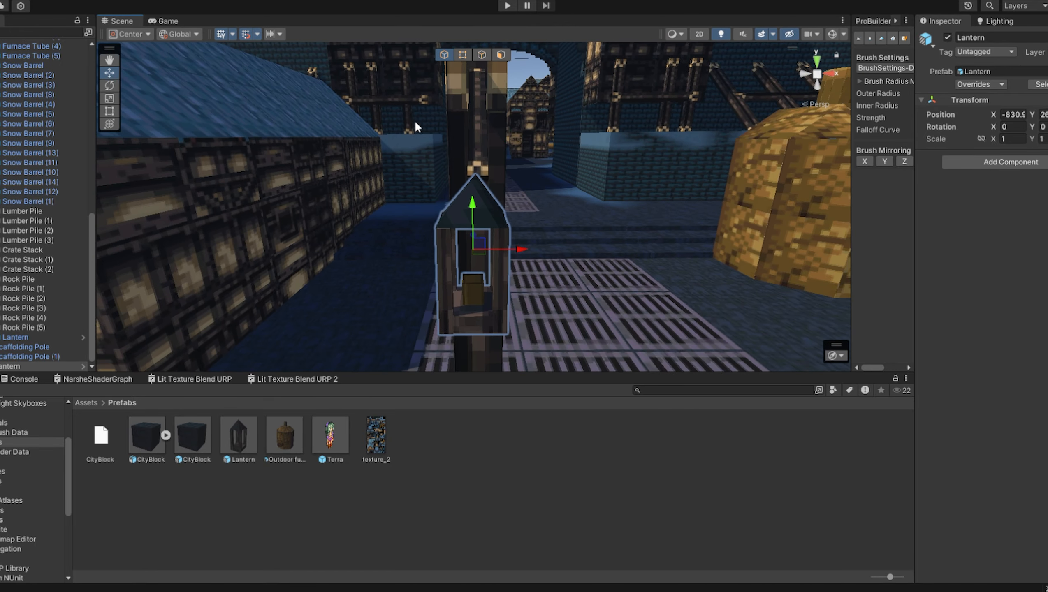
right_drag(525, 250, 503, 157)
right_click(11, 367)
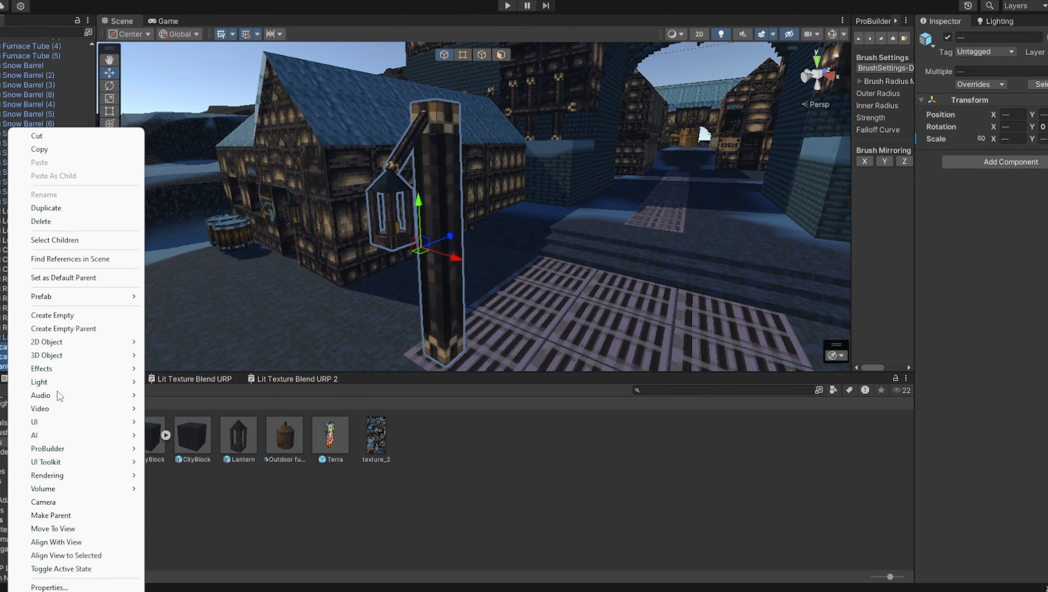
click(85, 329)
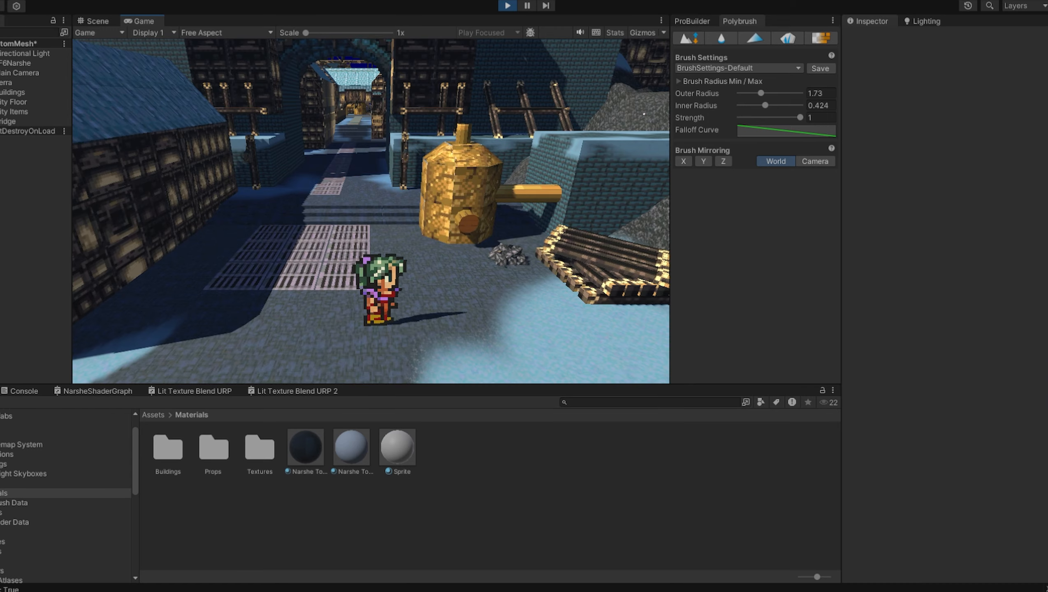
Step: Playtest Terra's movement in all four directions around the floor grates and the outdoor furnace
key(a)
key(w)
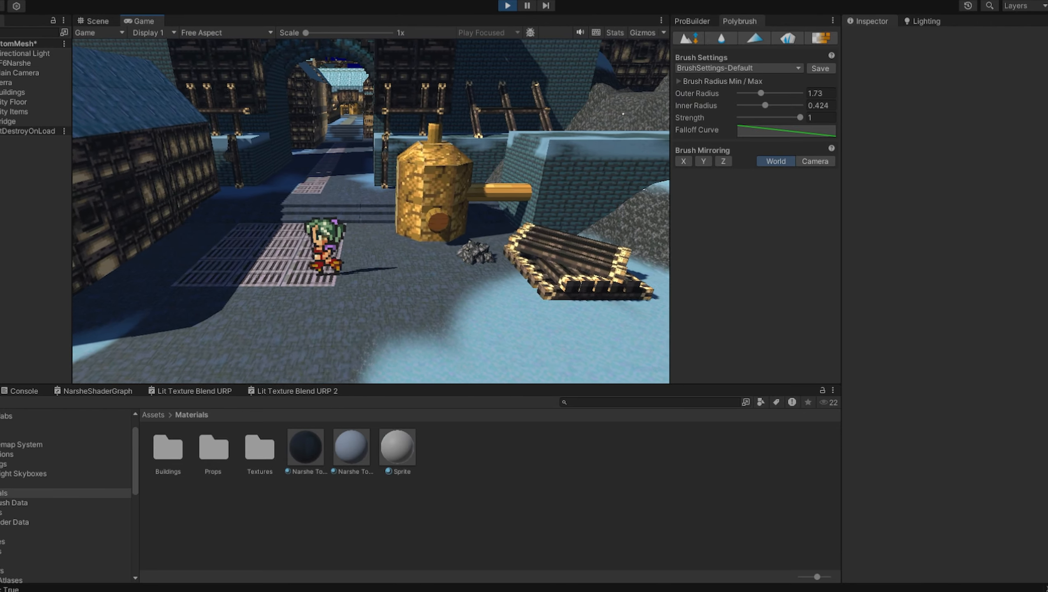
key(d)
key(s)
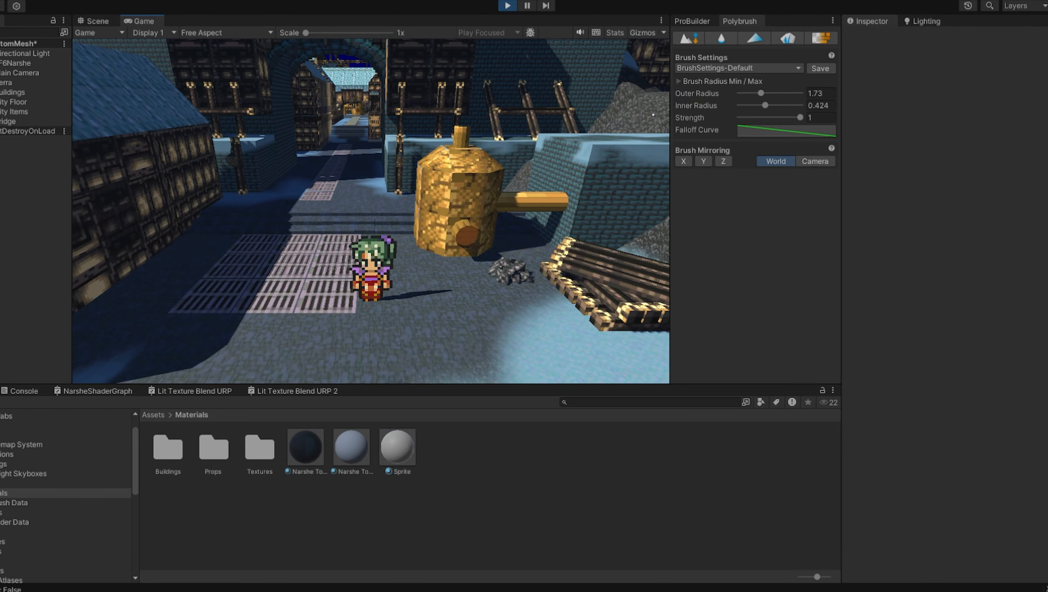
key(w)
key(s)
key(a)
key(d)
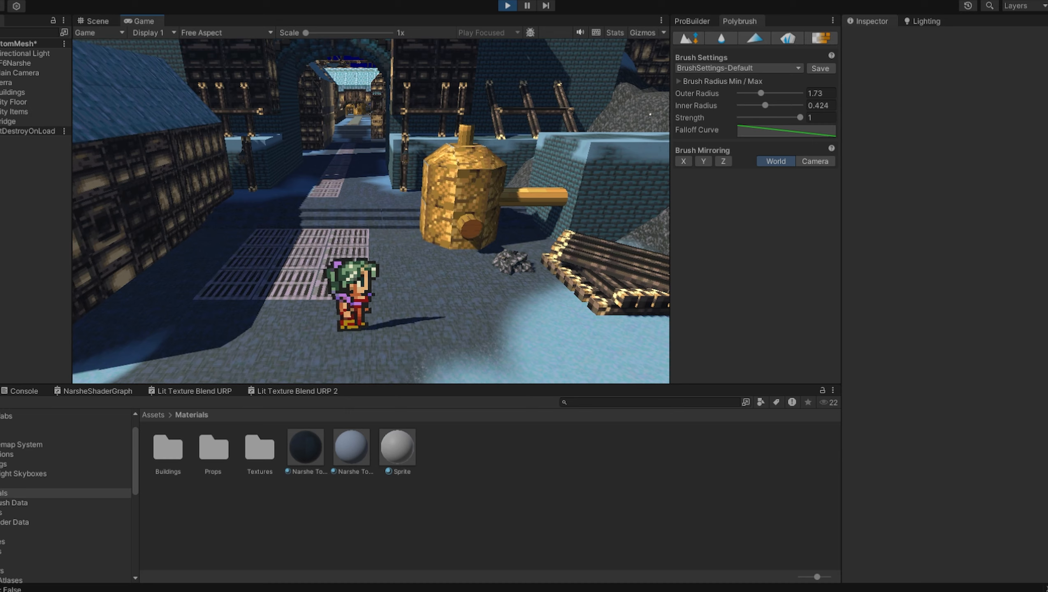
key(a)
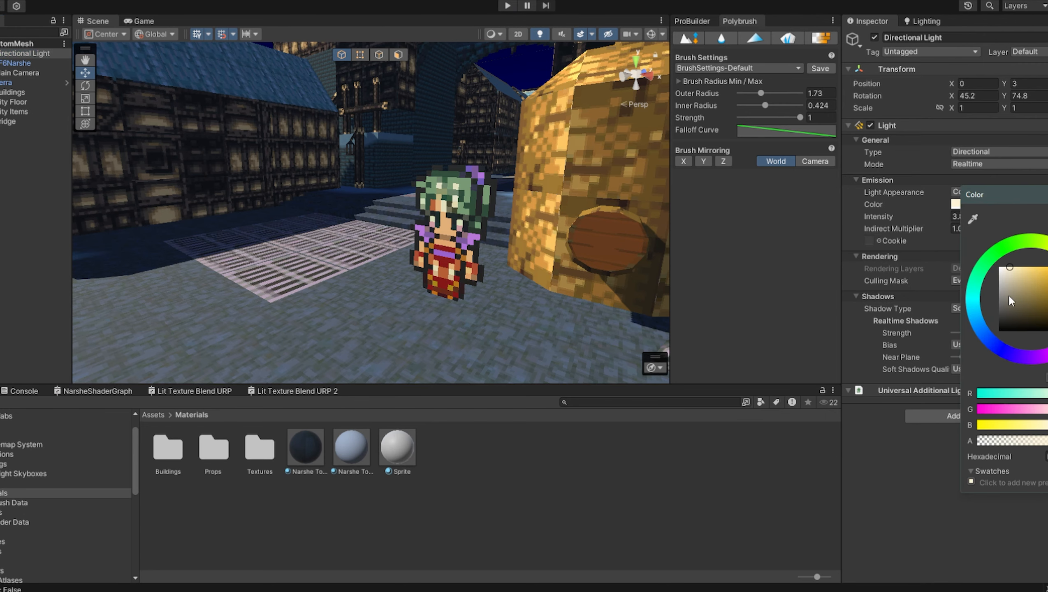
Step: Change the Directional Light's colour to a saturated blue
mouse_move(1002, 352)
mouse_down()
mouse_move(993, 347)
mouse_move(1003, 355)
mouse_up()
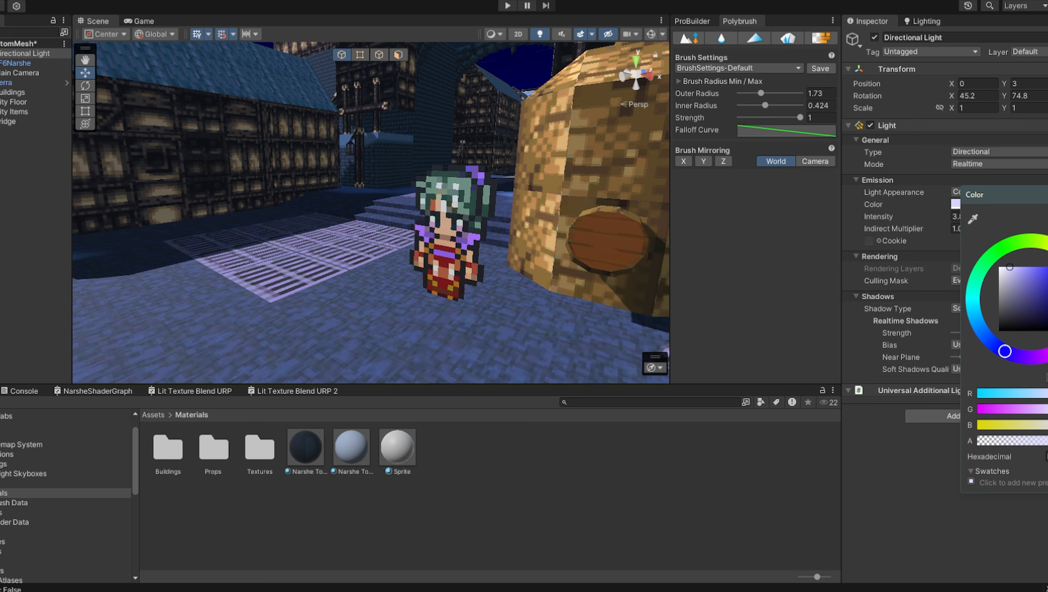
click(1044, 270)
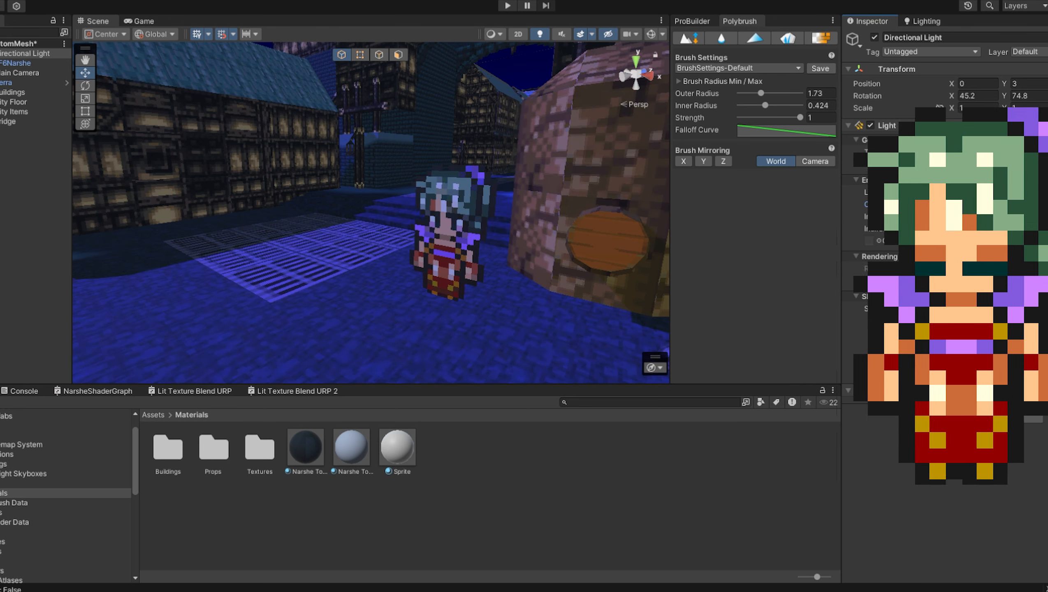
Step: Set the Flame point light's Y position to 0.0664672 in the Lantern prefab and give it a saturated orange colour
text(0.0664672)
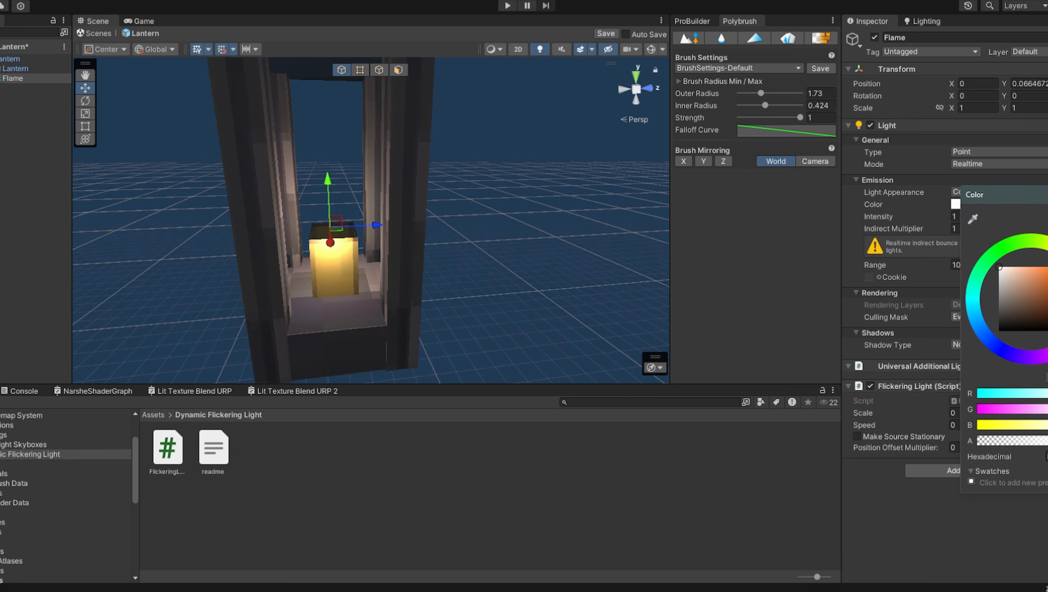
drag(1019, 285, 1047, 267)
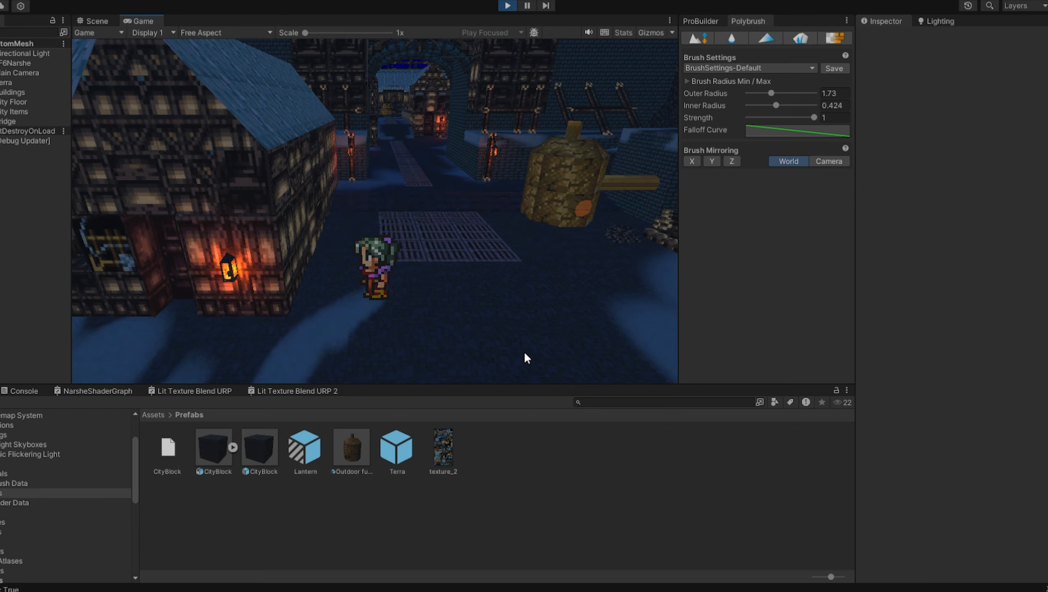
Step: Playtest the night lighting by walking Terra past the lantern-lit house and back toward the grates
key(s)
key(a)
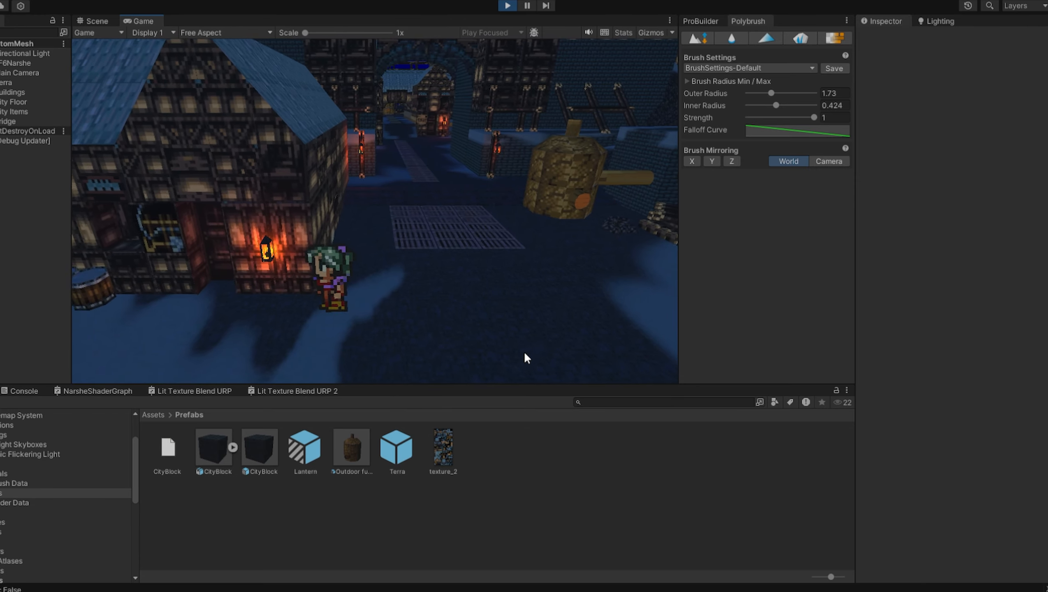
key(w)
key(a)
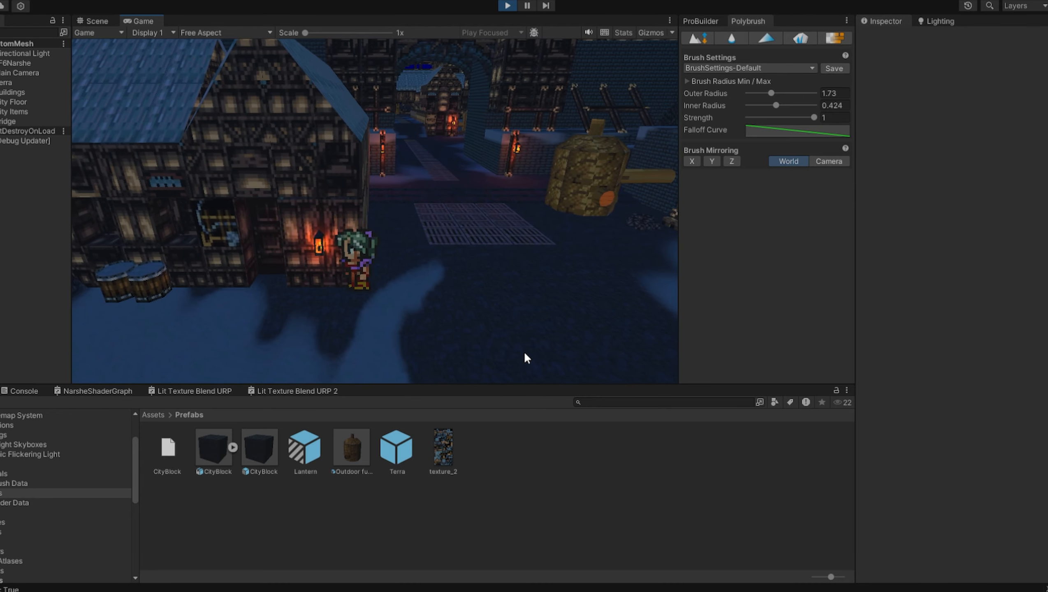
key(a)
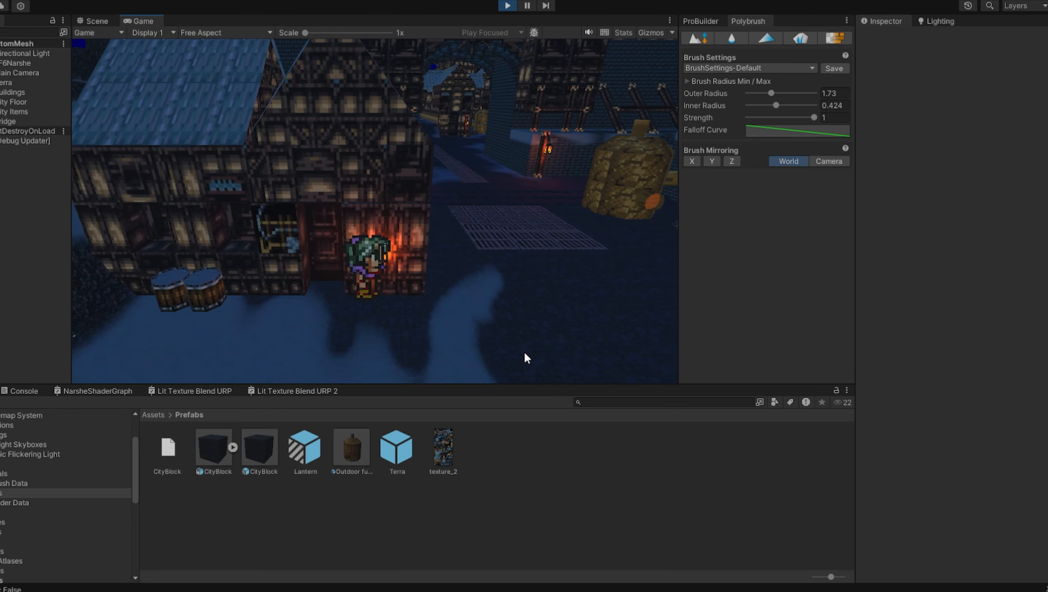
key(d)
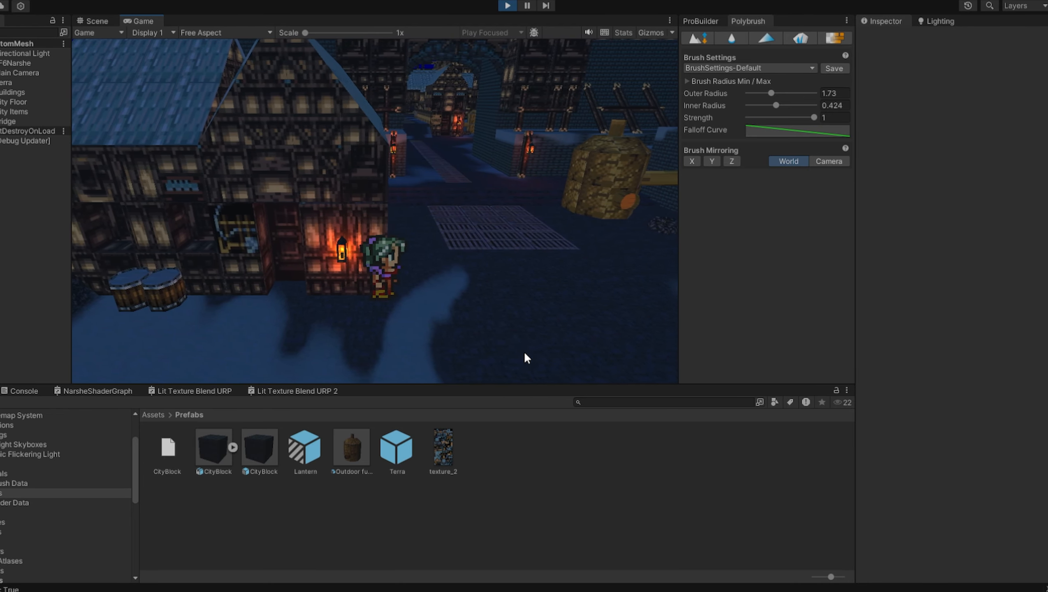
key(d)
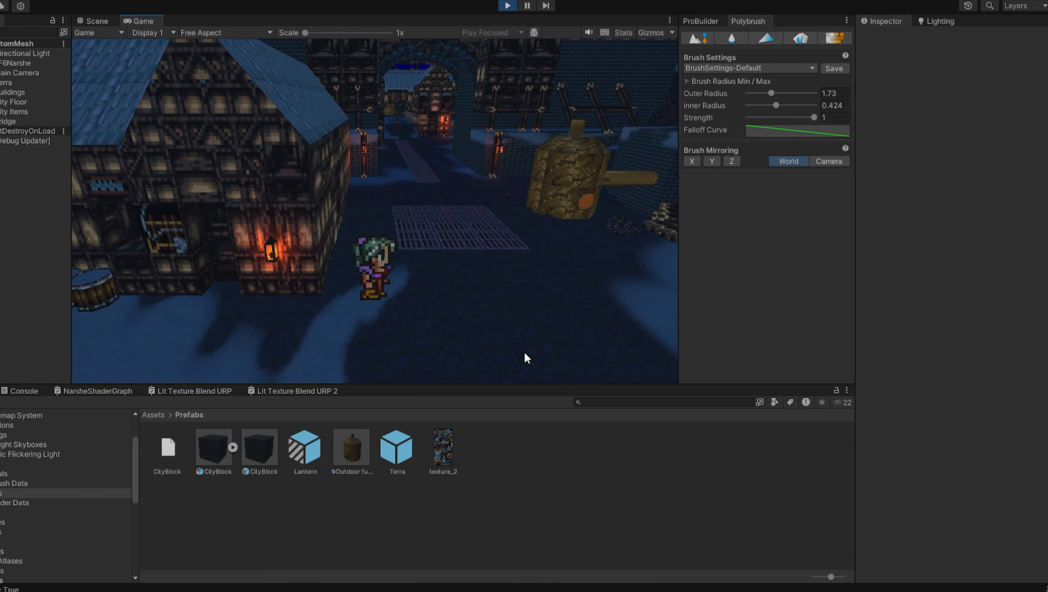
key(w)
key(w)
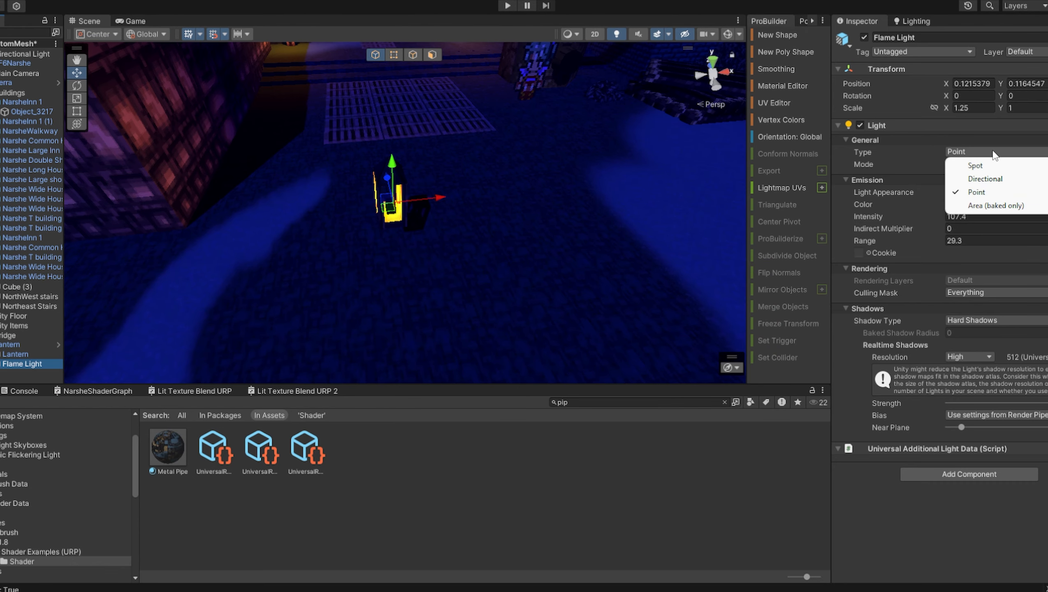
Step: Try the Spot type on the lantern's Flame Light and restore it to Point
click(998, 165)
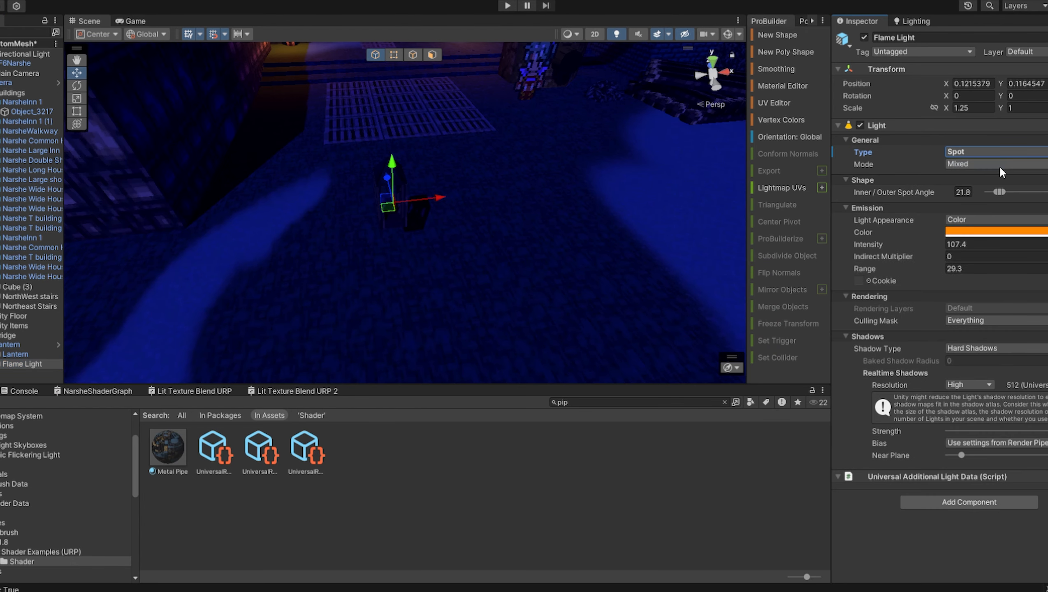
click(1002, 151)
click(989, 191)
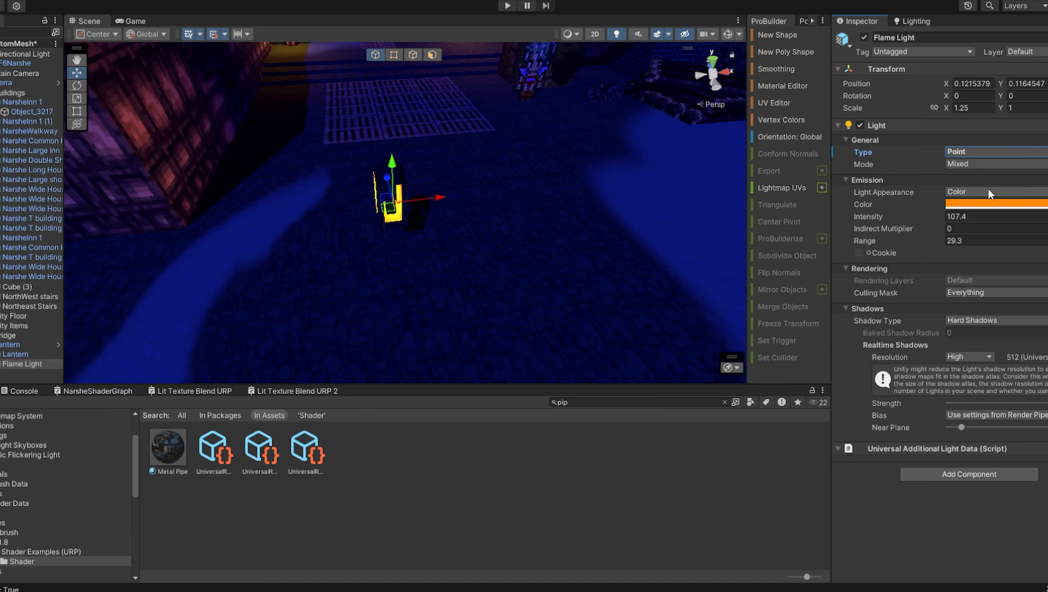
Step: Set the Flame Light's mode to Realtime
click(985, 164)
click(986, 178)
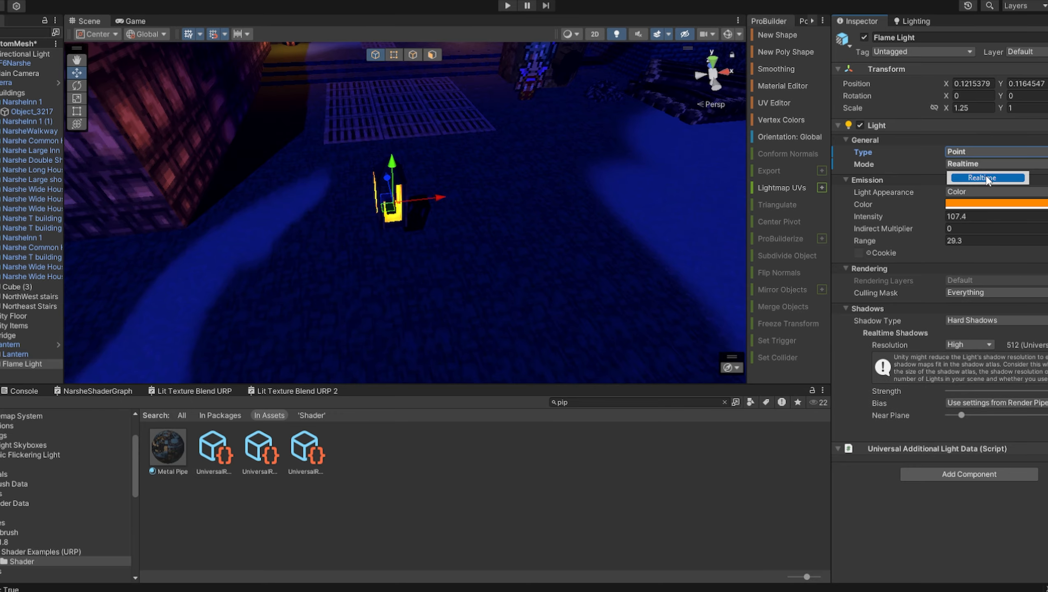
alt+drag(449, 243, 996, 205)
key(s)
key(a)
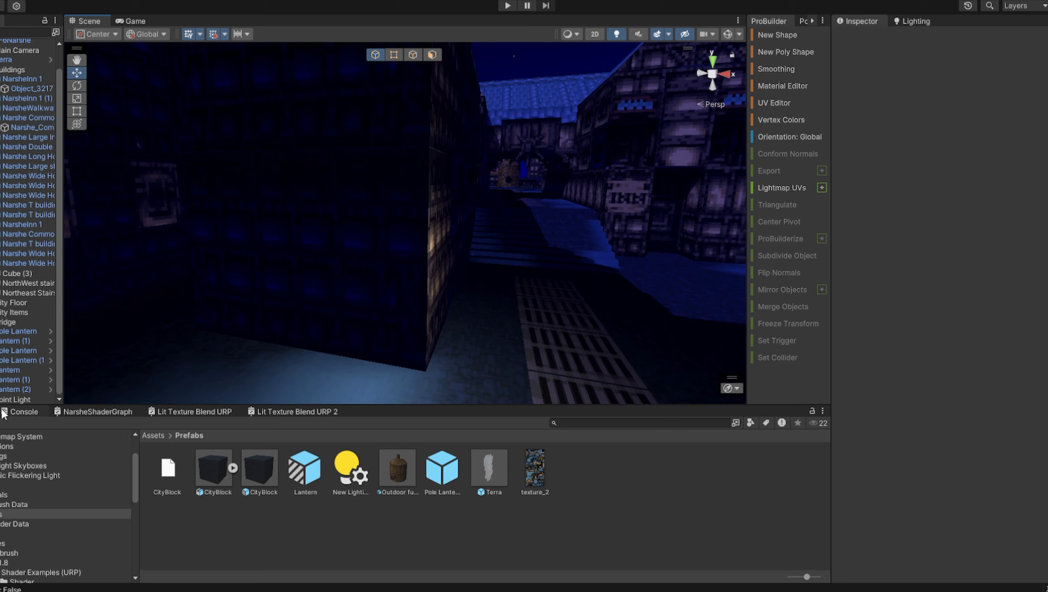
Step: Move the Point Light away from the dark building wall toward the street with the grates
click(6, 400)
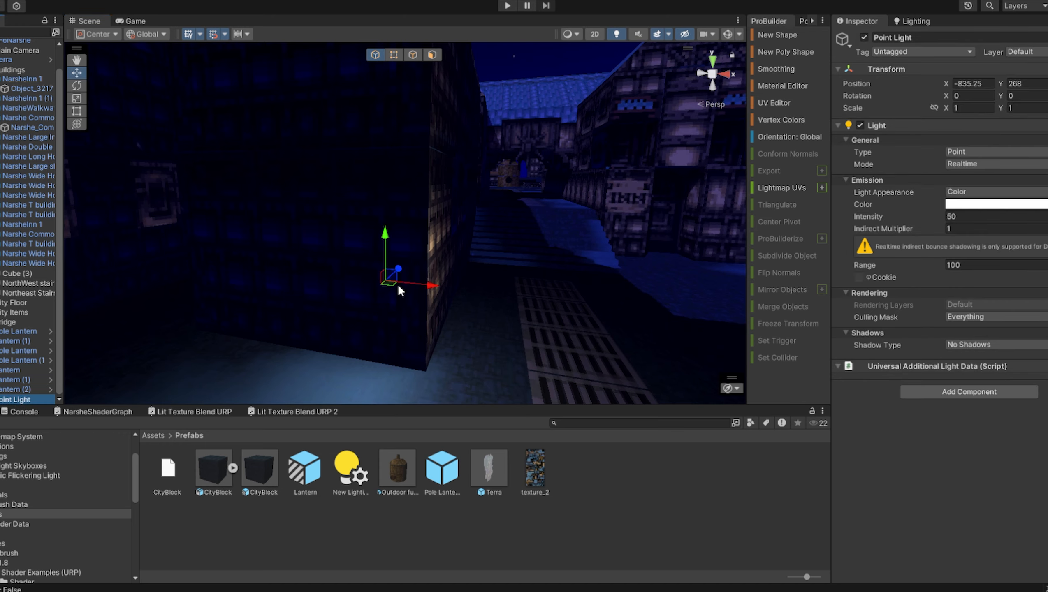
drag(399, 291, 498, 259)
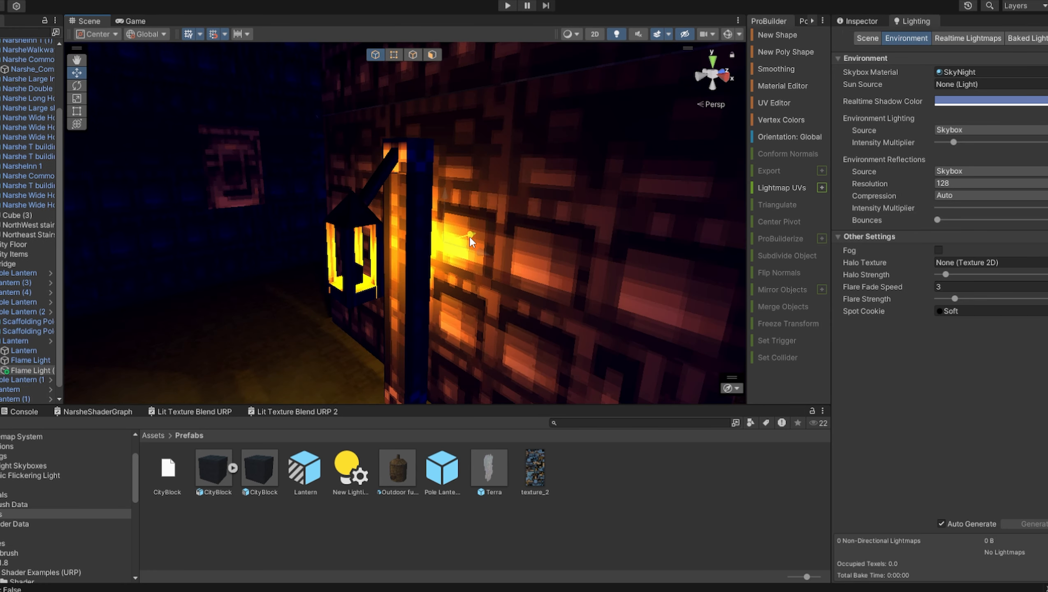
alt+drag(478, 260, 220, 250)
key(ctrl+d)
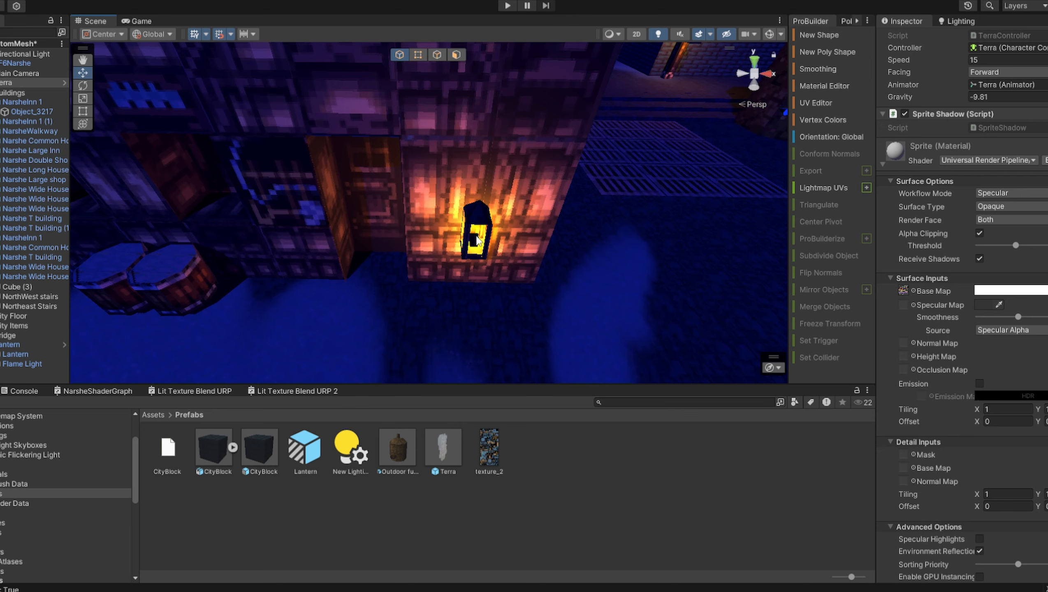
Step: Move the wall lantern off the house front and out onto the open ground past the building's corner
click(478, 218)
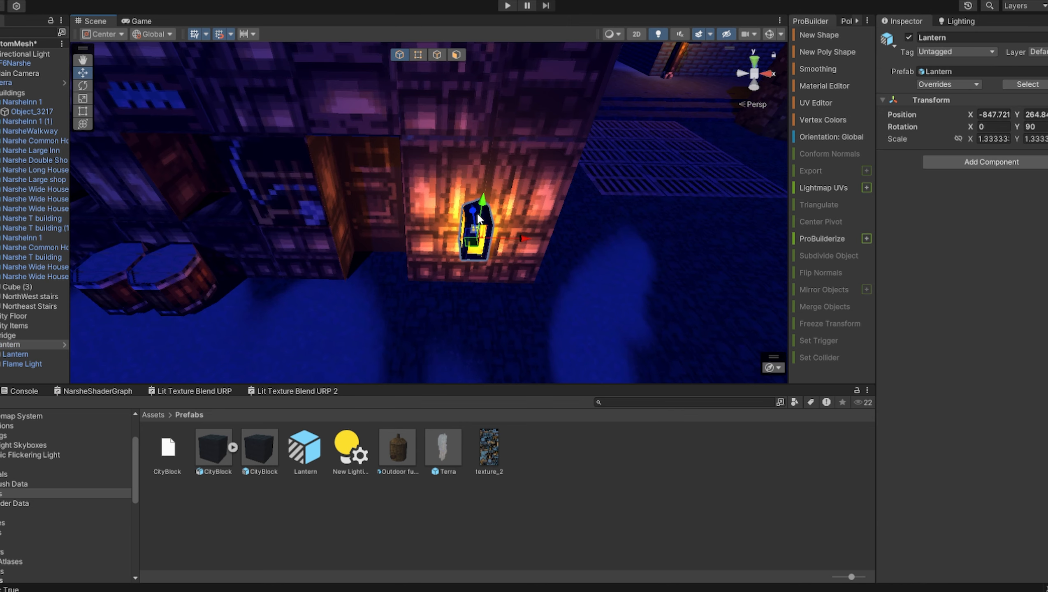
drag(488, 213, 764, 231)
key(d)
right_drag(623, 269, 486, 252)
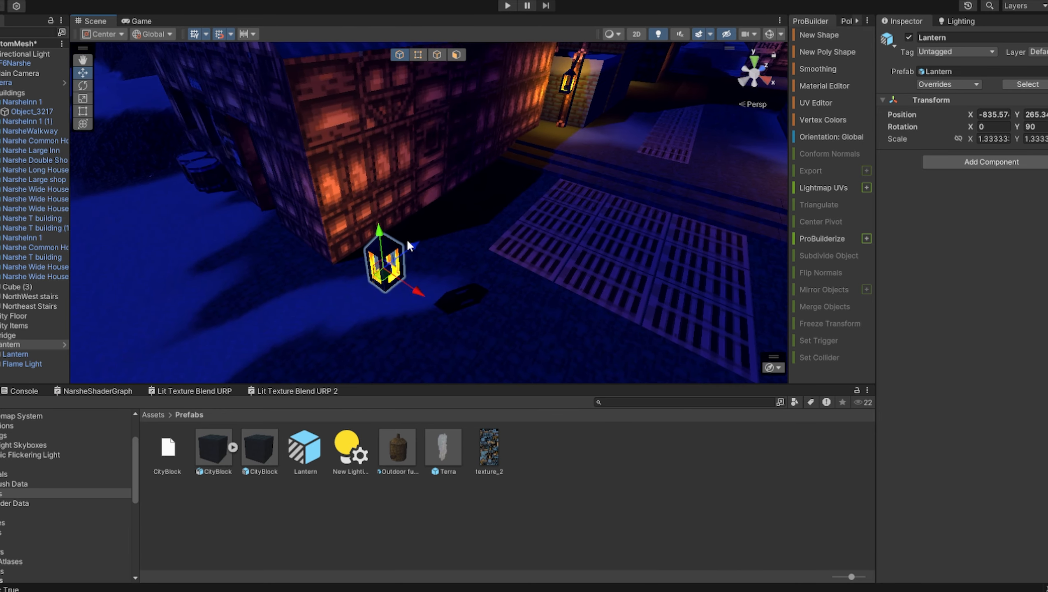
drag(415, 242, 331, 288)
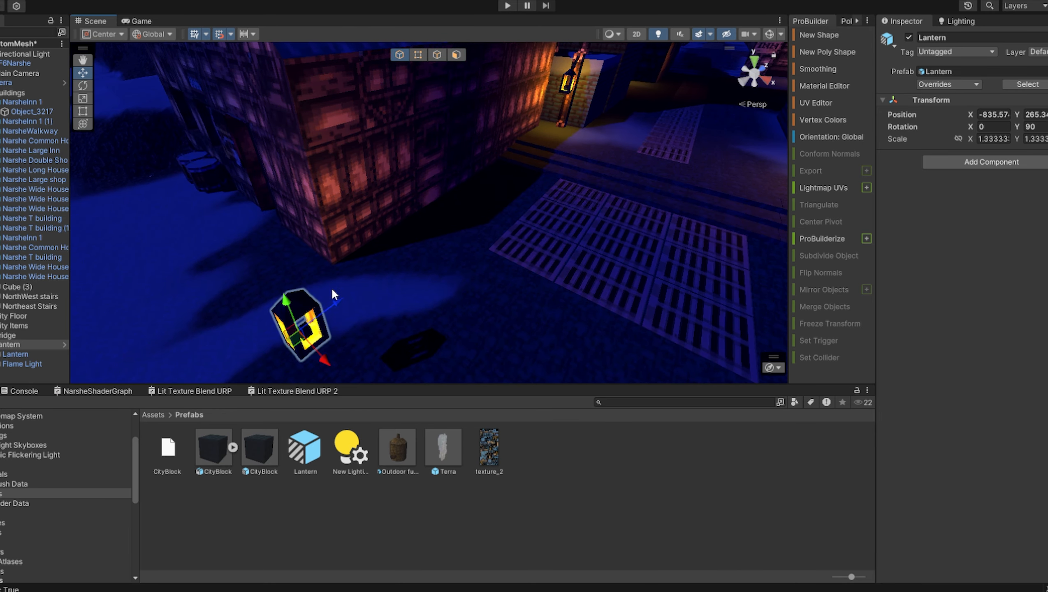
right_drag(330, 288, 453, 258)
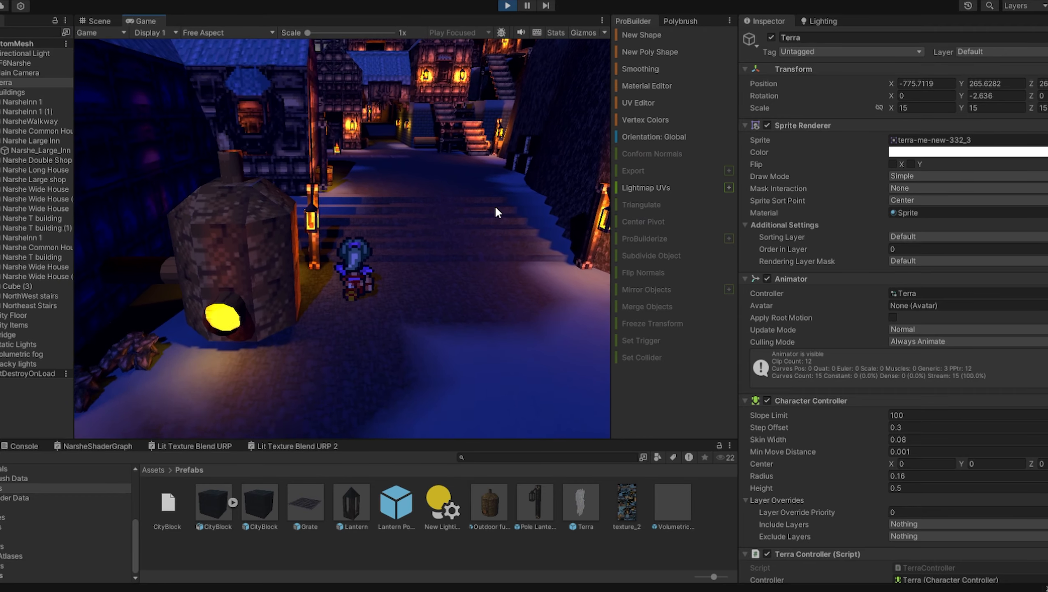
Step: Playtest the lantern-lit street by walking Terra up the stairs and back and forth beside the pole lantern
key(w)
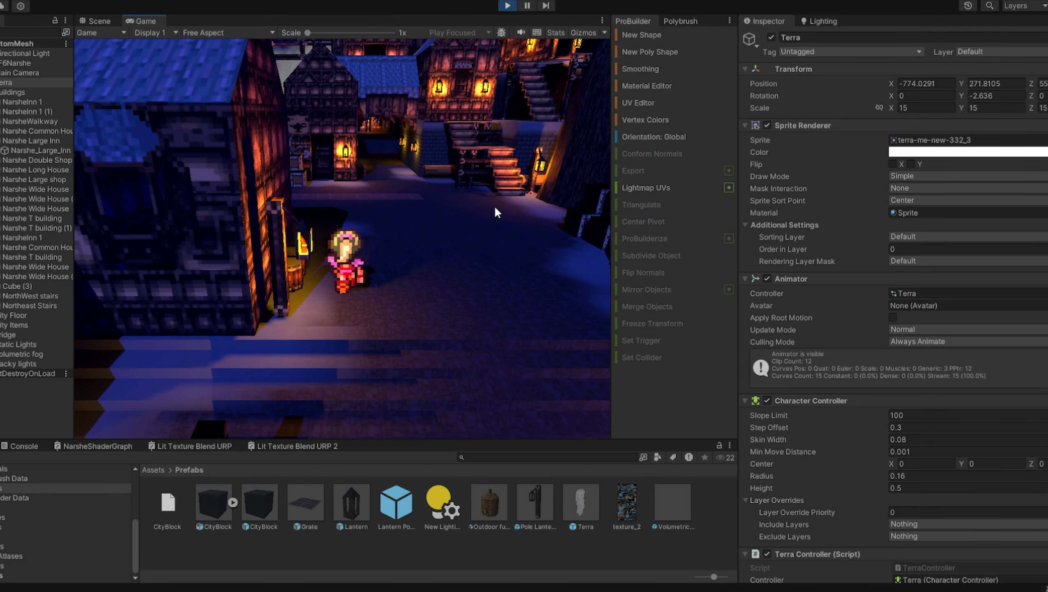
key(s)
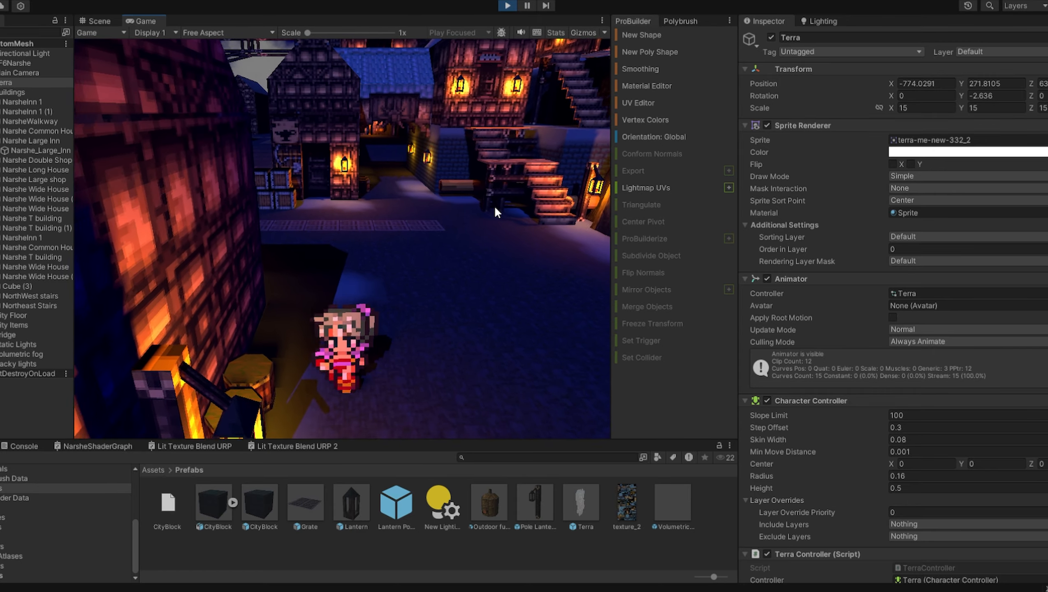
key(w)
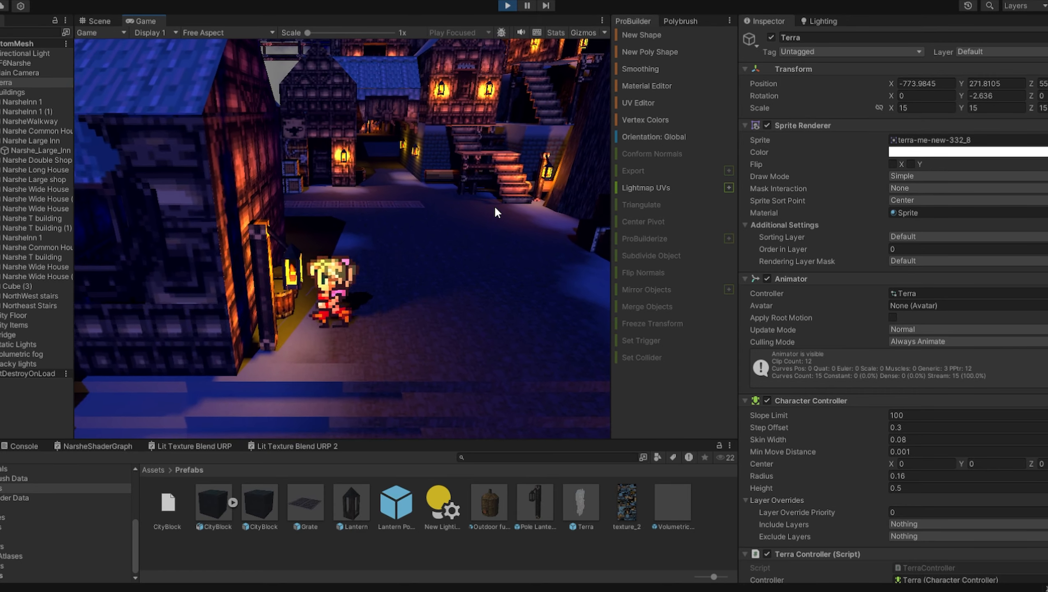
key(w)
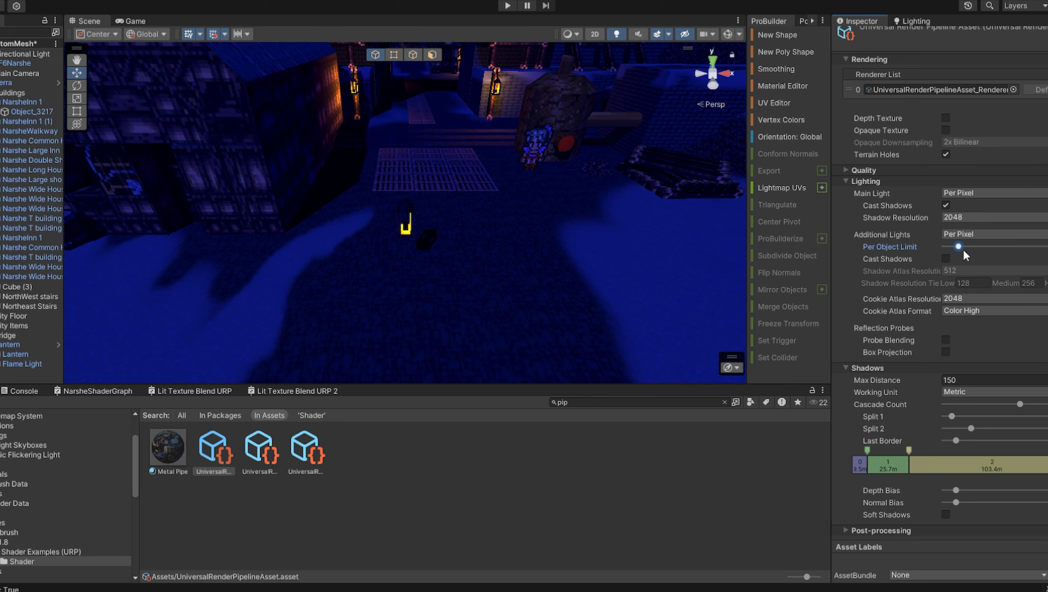
Step: Adjust the additional lights' Per Object Limit in the UniversalRenderPipelineAsset
mouse_move(962, 248)
mouse_down()
mouse_move(946, 254)
mouse_move(965, 257)
mouse_move(954, 252)
mouse_up()
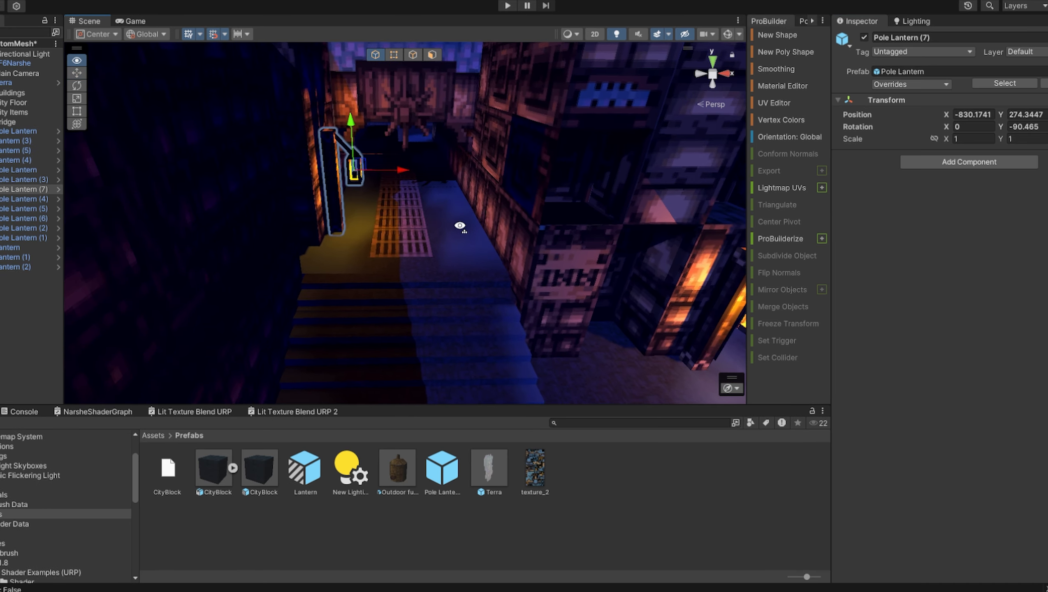
Step: Undo the last rotation and moves of Pole Lantern (7) near the alley's stairs
right_drag(460, 225, 455, 177)
key(w)
key(s)
key(ctrl+z)
key(ctrl+z)
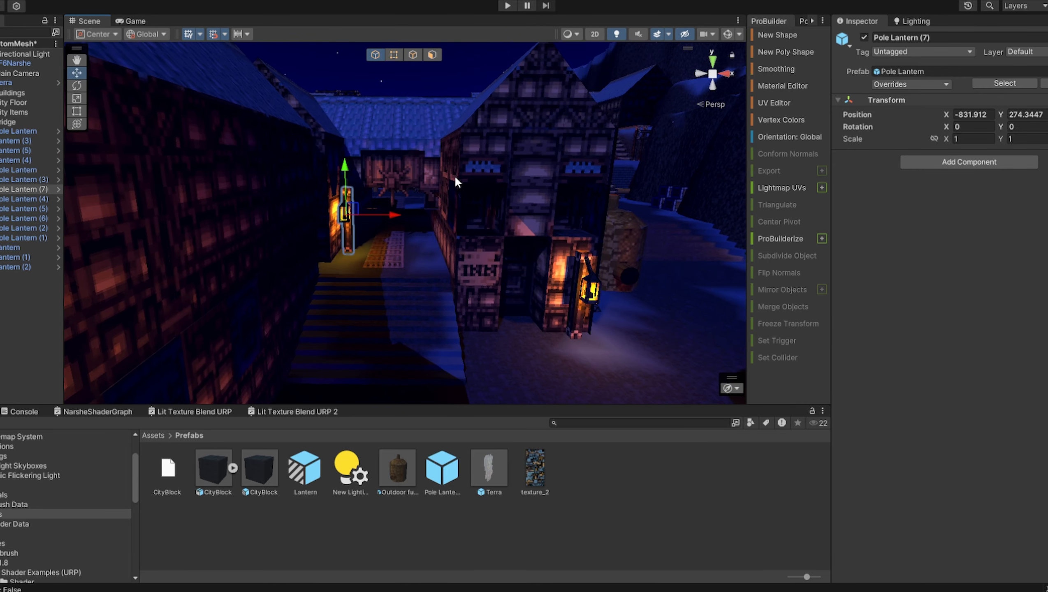
key(ctrl+z)
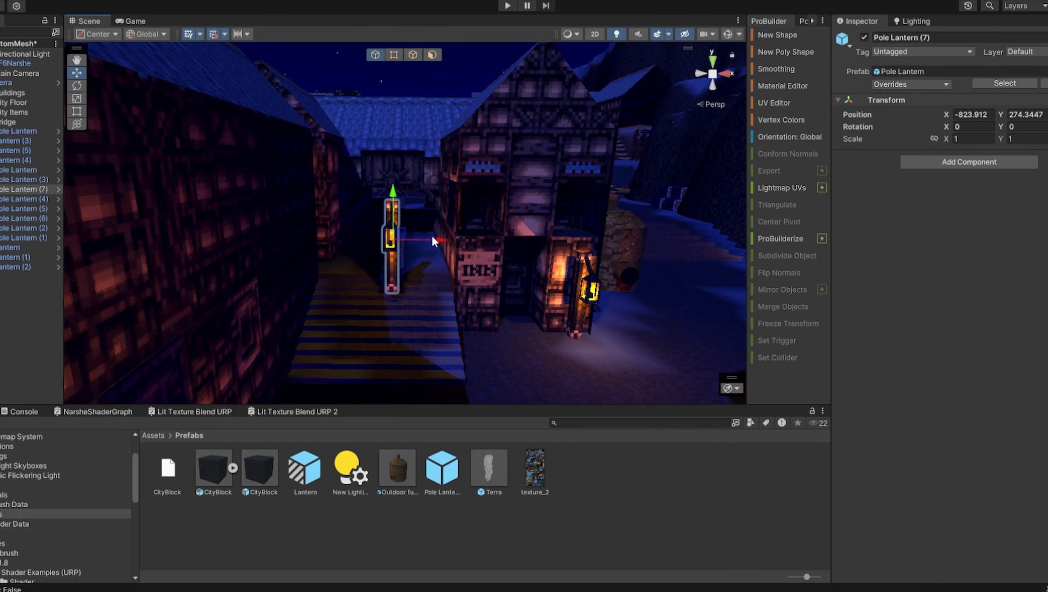
Step: Move Lantern (11) away from the lit alley wall and along the dark side wall of the building to test its light
right_drag(435, 239, 371, 304)
drag(376, 187, 661, 230)
right_drag(661, 230, 444, 315)
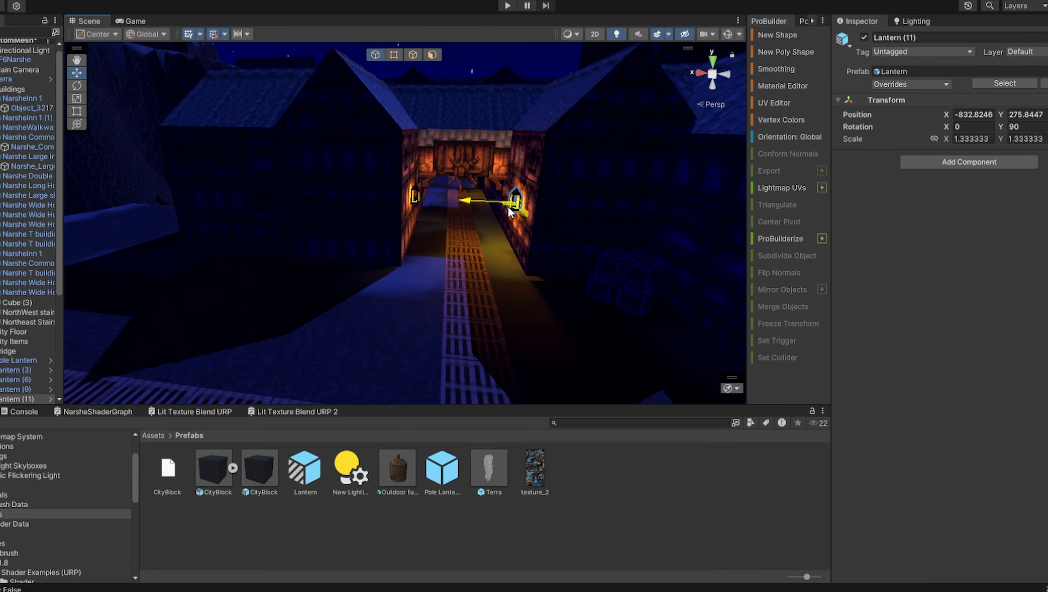
drag(479, 265, 309, 221)
right_drag(309, 222, 322, 277)
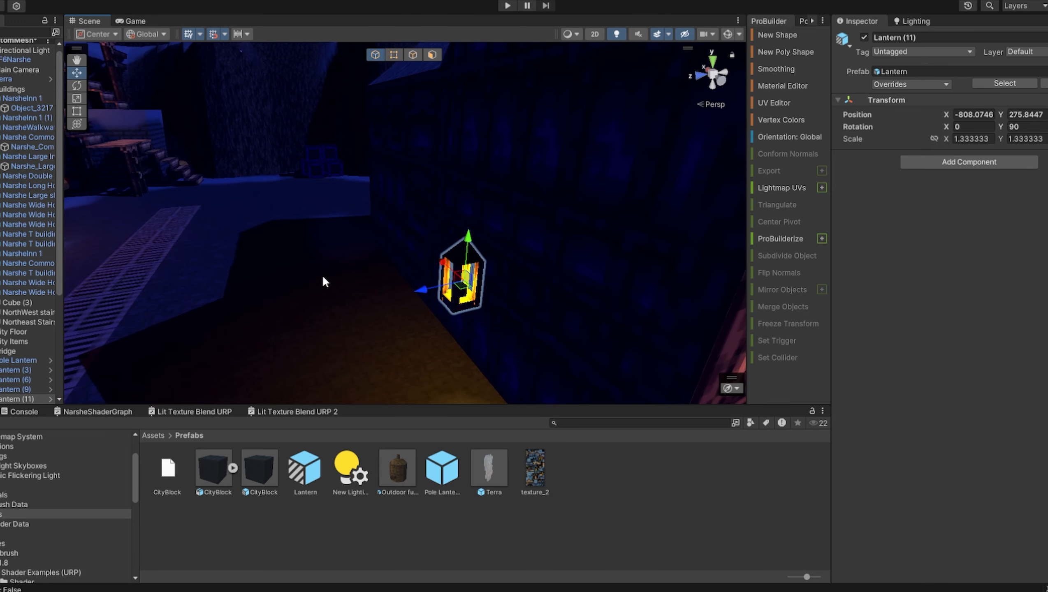
drag(484, 266, 532, 249)
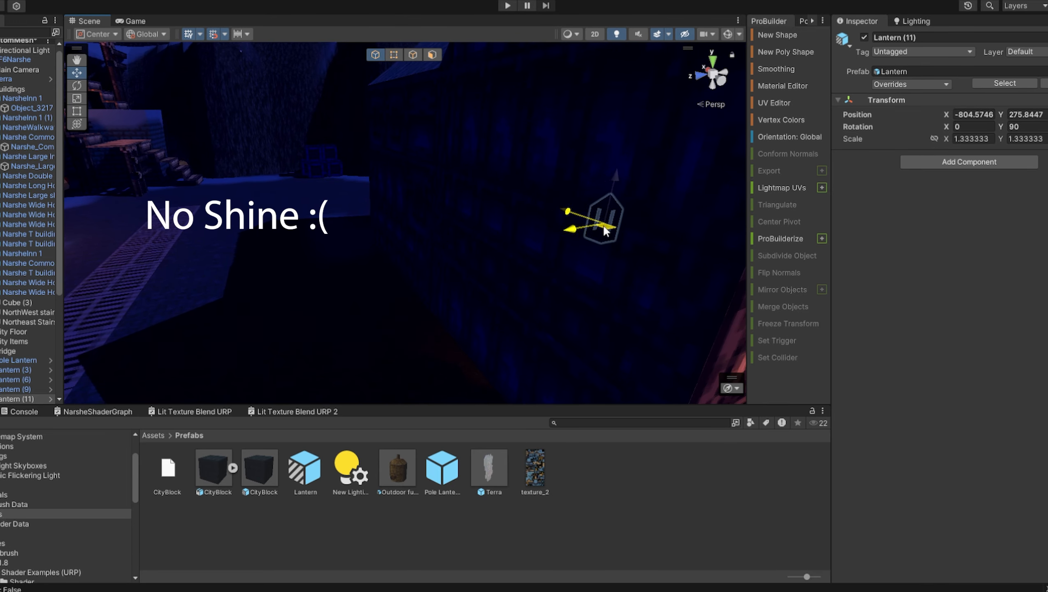
drag(478, 227, 463, 294)
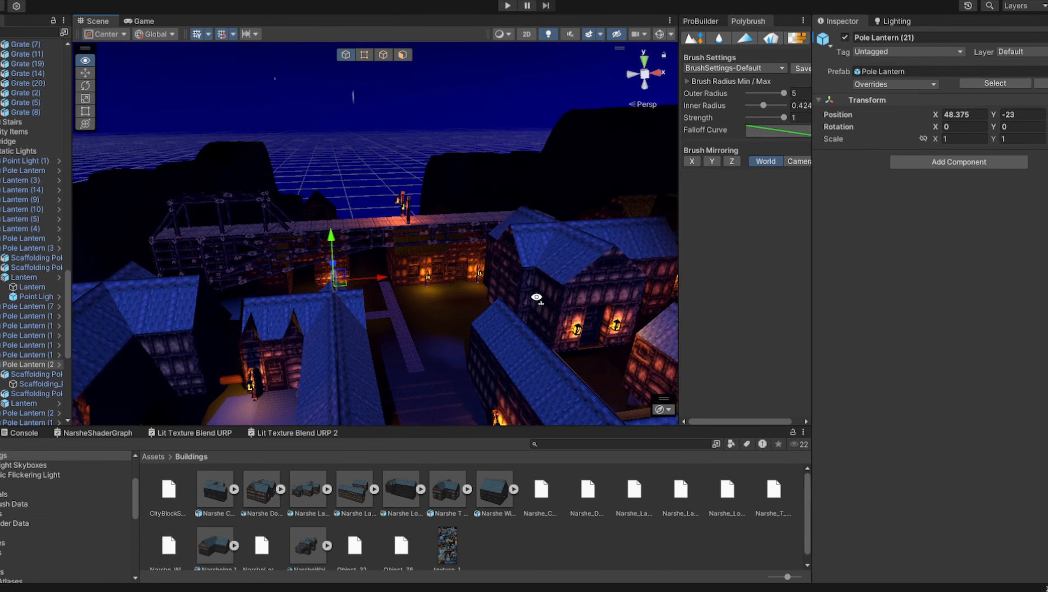
alt+drag(514, 286, 527, 418)
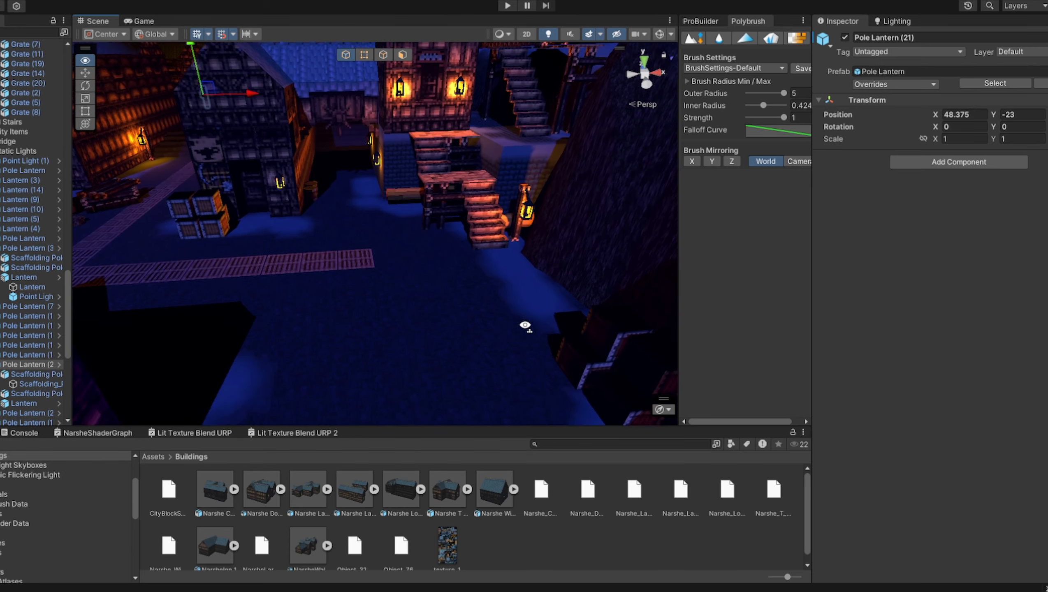
right_drag(527, 327, 265, 300)
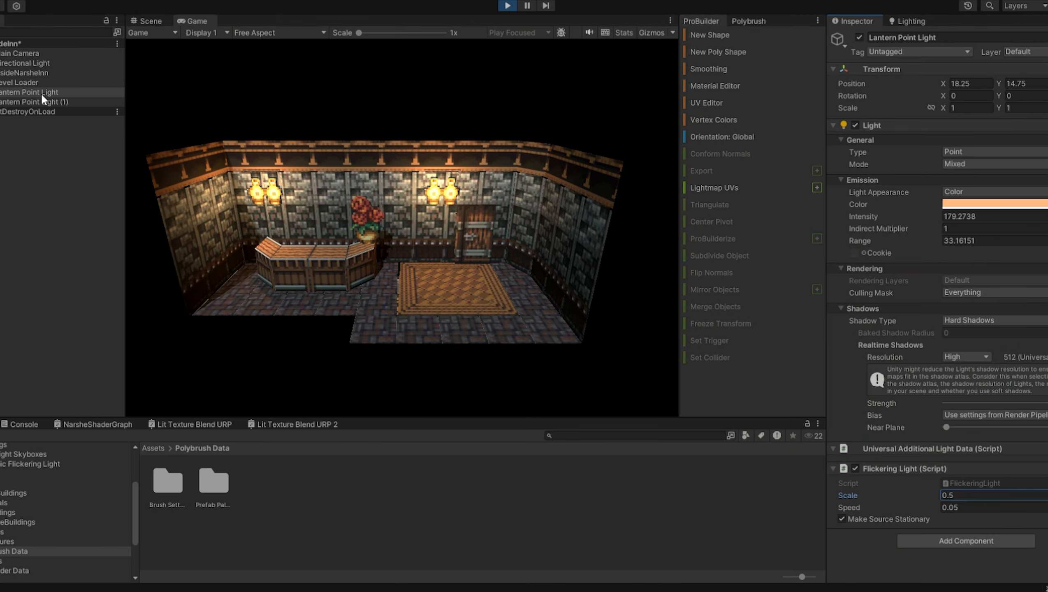
Step: Examine the flickering range of the inn's Lantern Point Light in the Scene view and return to the Game view
click(43, 100)
click(54, 93)
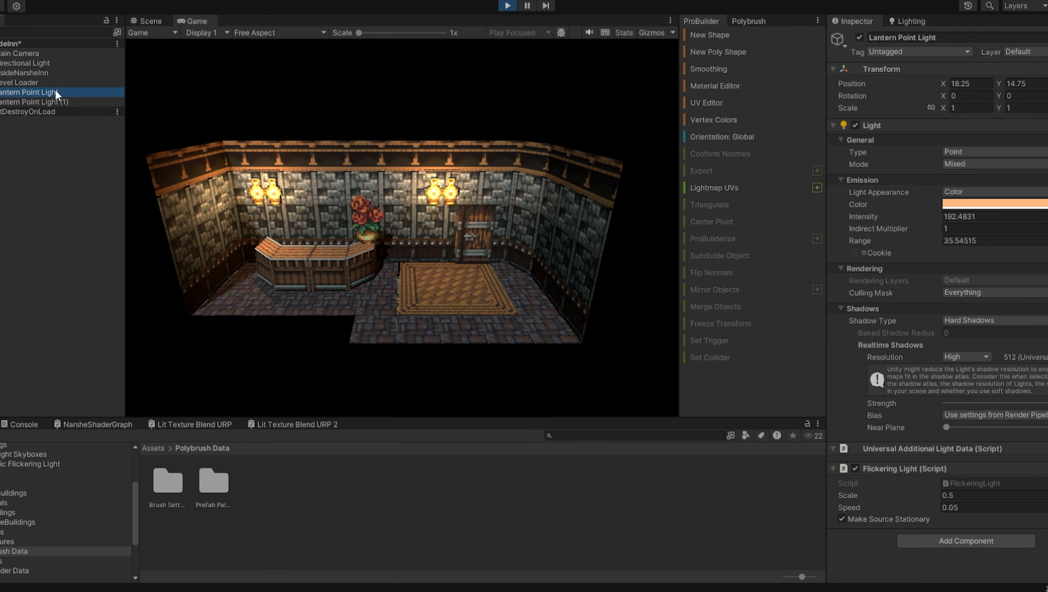
click(145, 21)
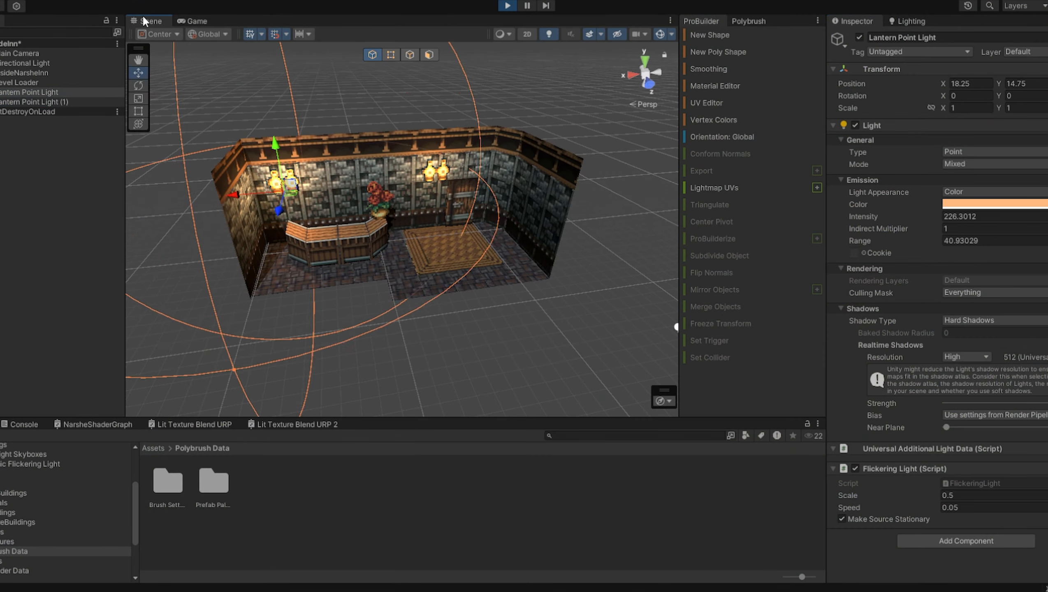
click(33, 100)
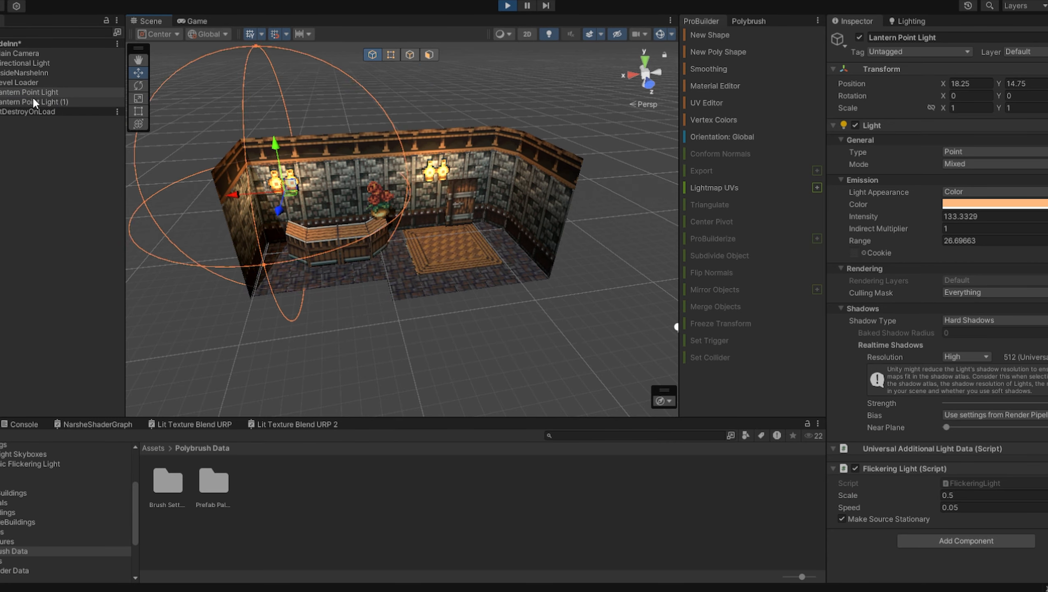
click(197, 20)
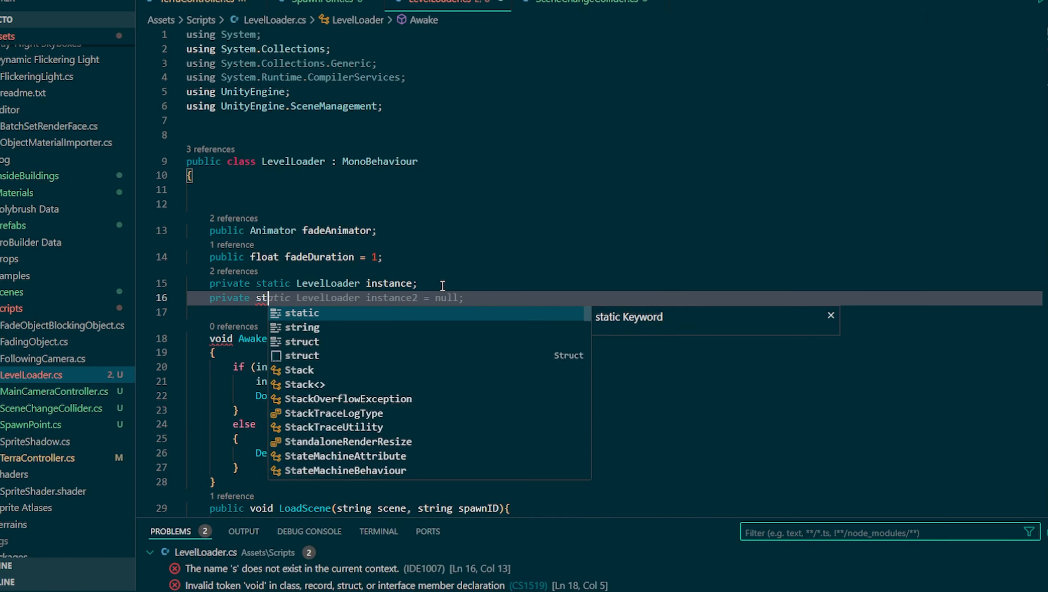
Step: Declare a private static string field starting with "Loader" below the instance field in LevelLoader.cs
text(atic strin)
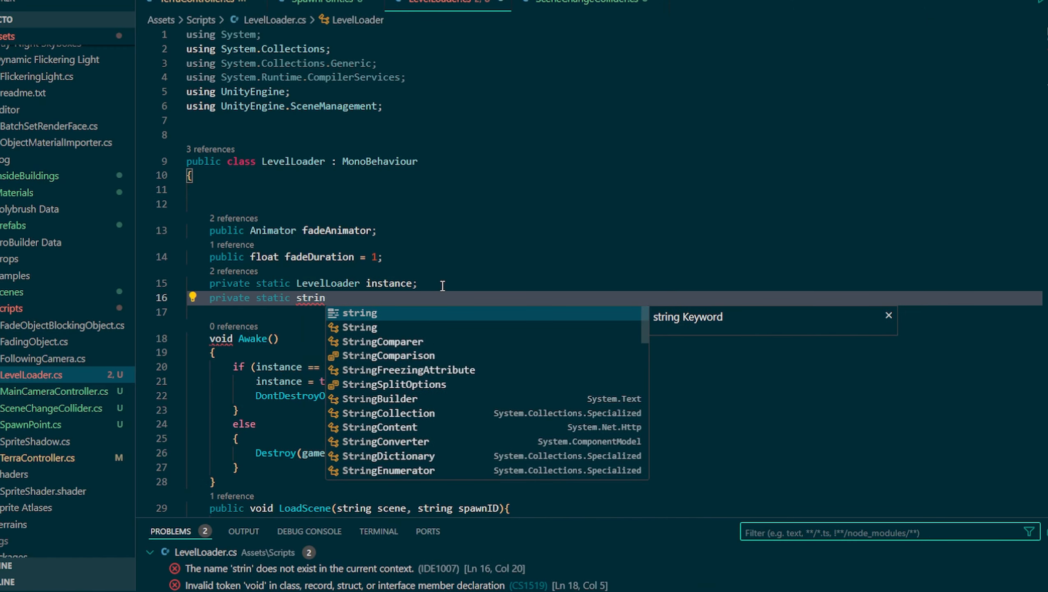
text(g Spa)
key(BackSpace)
key(BackSpace)
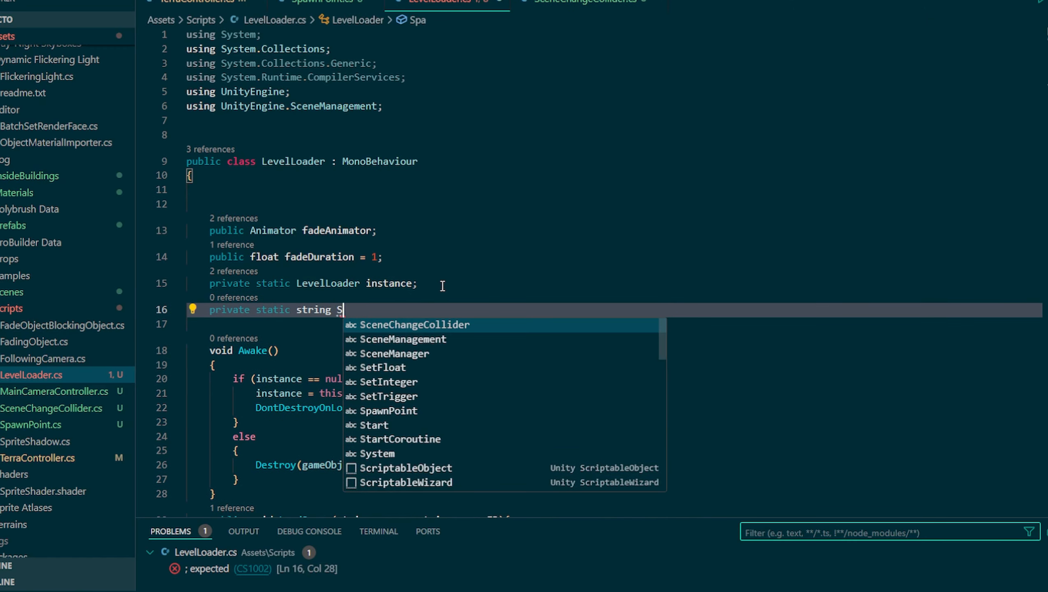
key(BackSpace)
text(Loader)
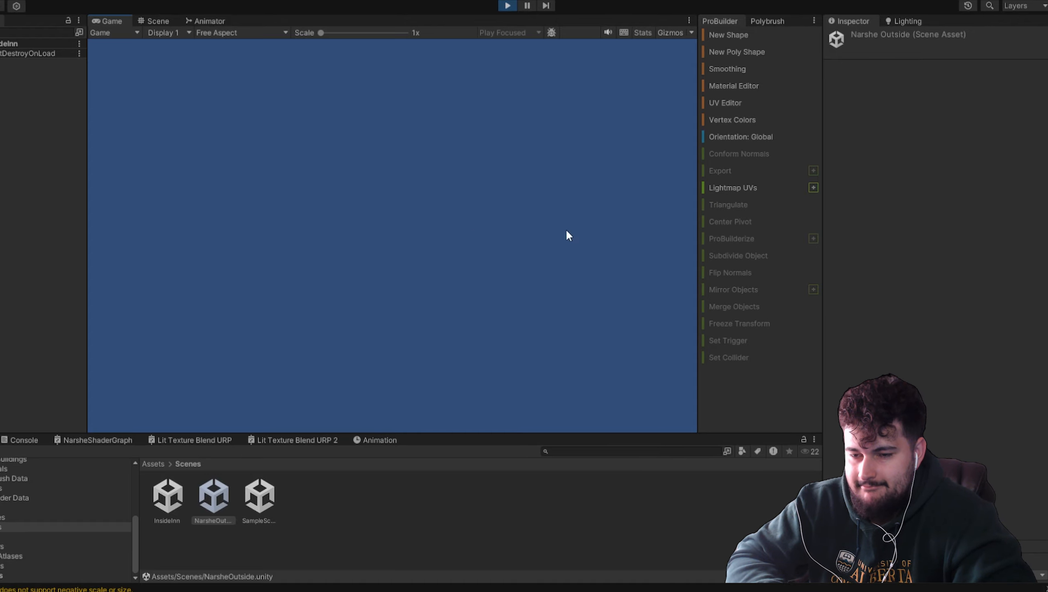
Step: Inspect the loaded inn interior in the Scene view while the game is running
click(161, 19)
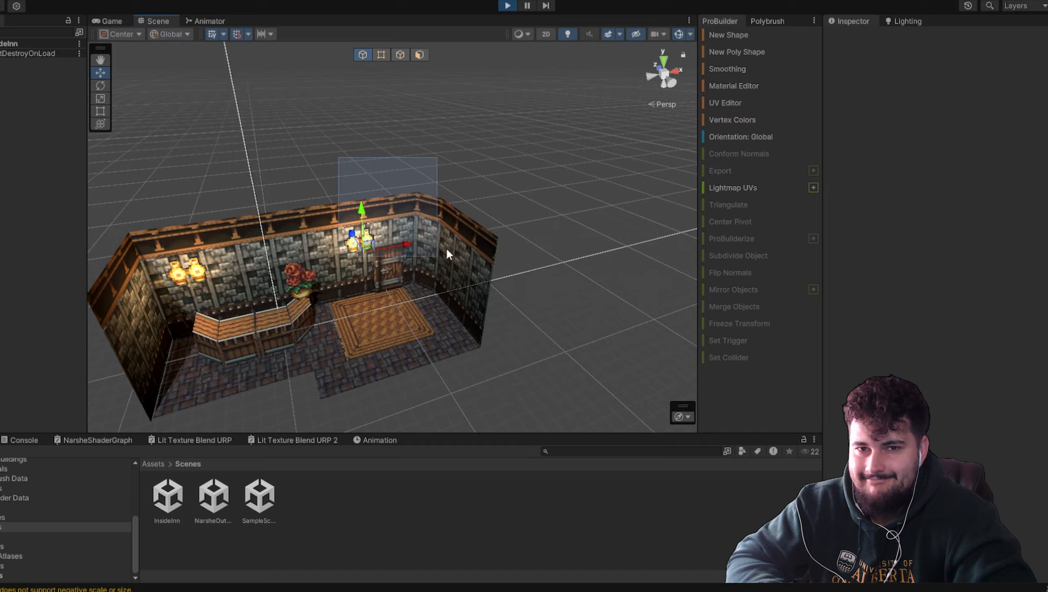
right_drag(445, 246, 346, 232)
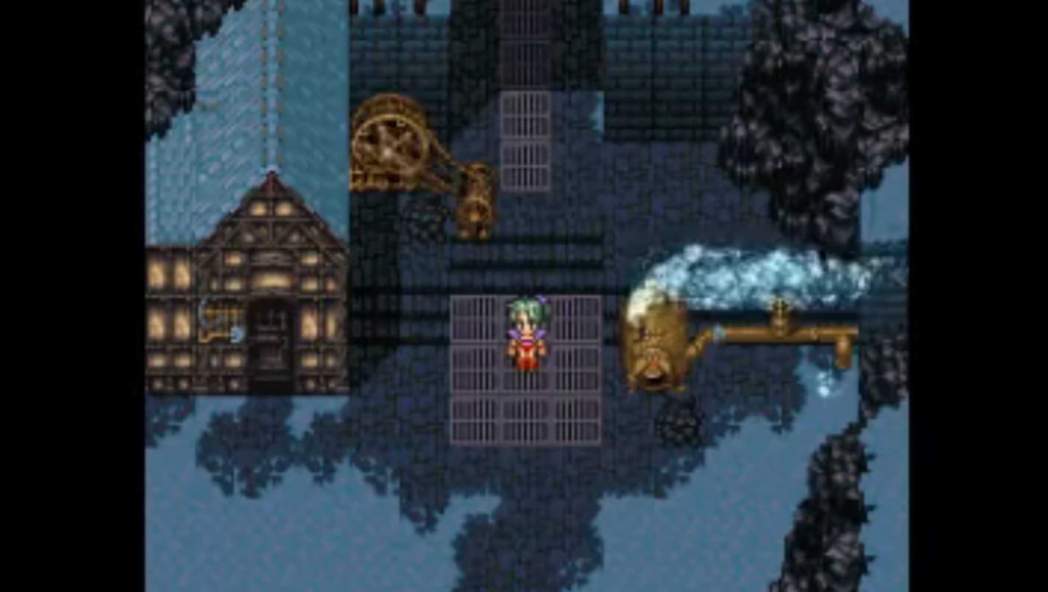
key(Down)
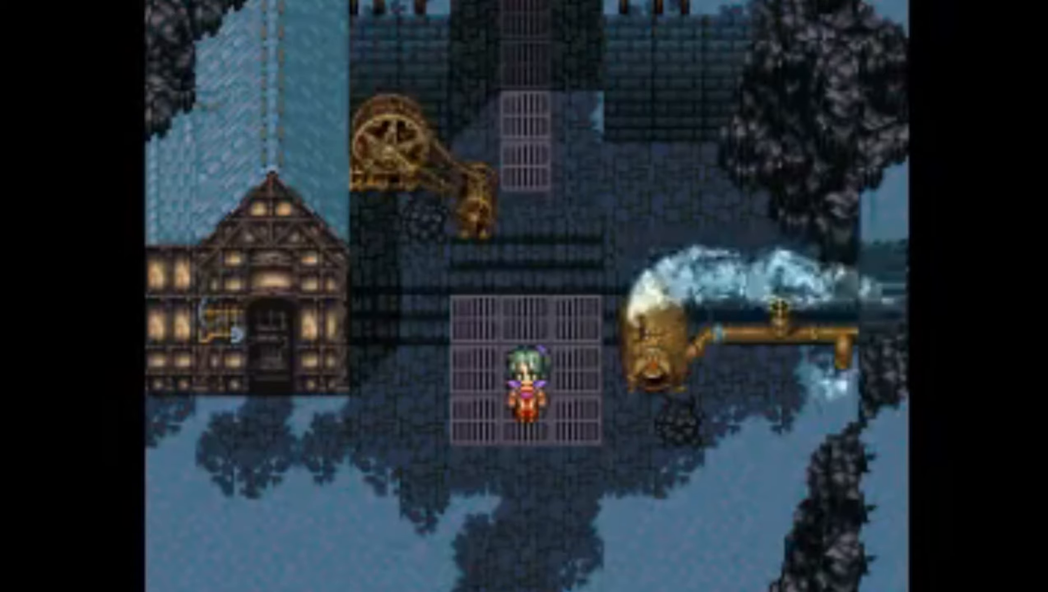
key(Left)
key(Up)
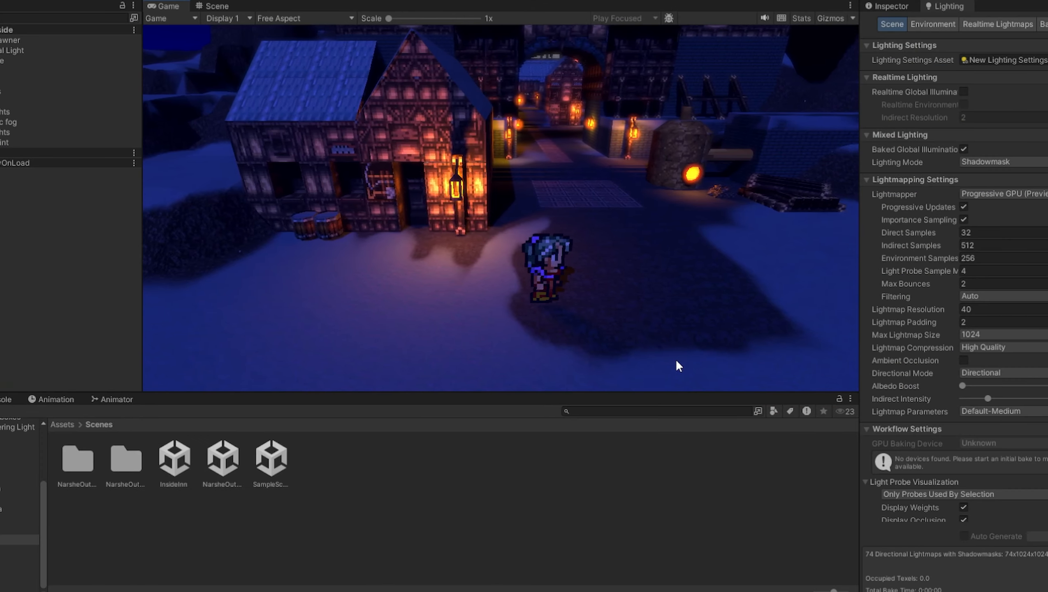
Step: Playtest the scene transition by walking Terra across the snow to the inn's door and inside
key(Left)
key(Up)
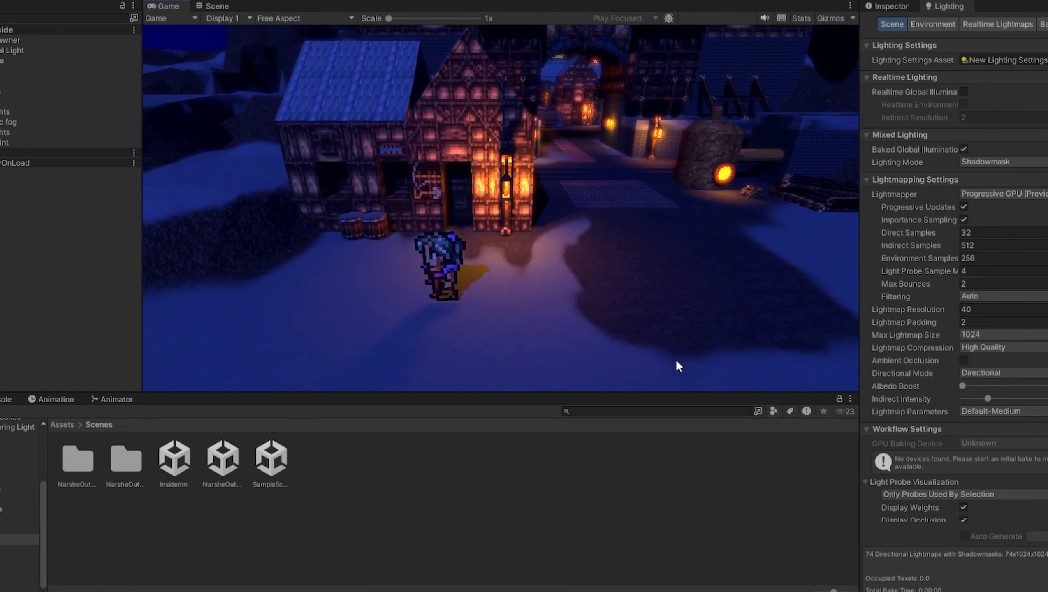
key(Down)
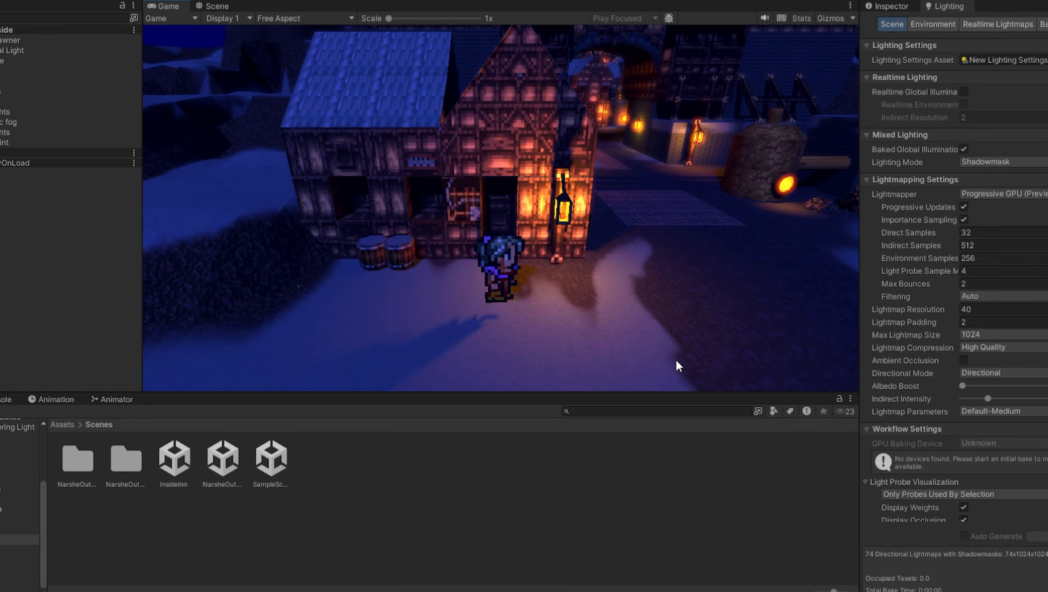
key(Up)
key(Left)
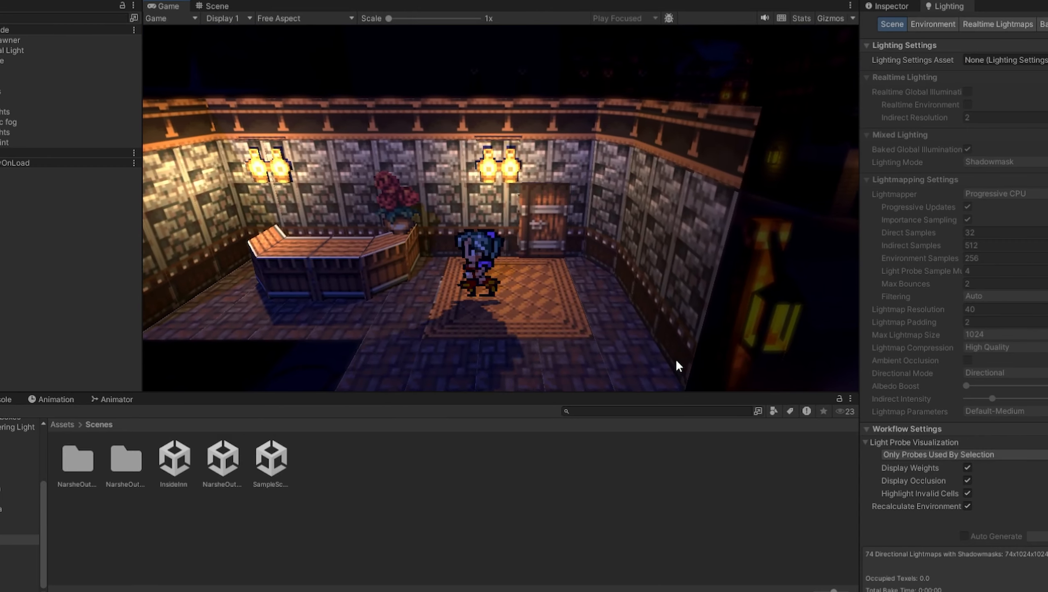
Step: Walk Terra around the inn's rug and out through the exit, and face the inn's door from the street
key(Down)
key(Right)
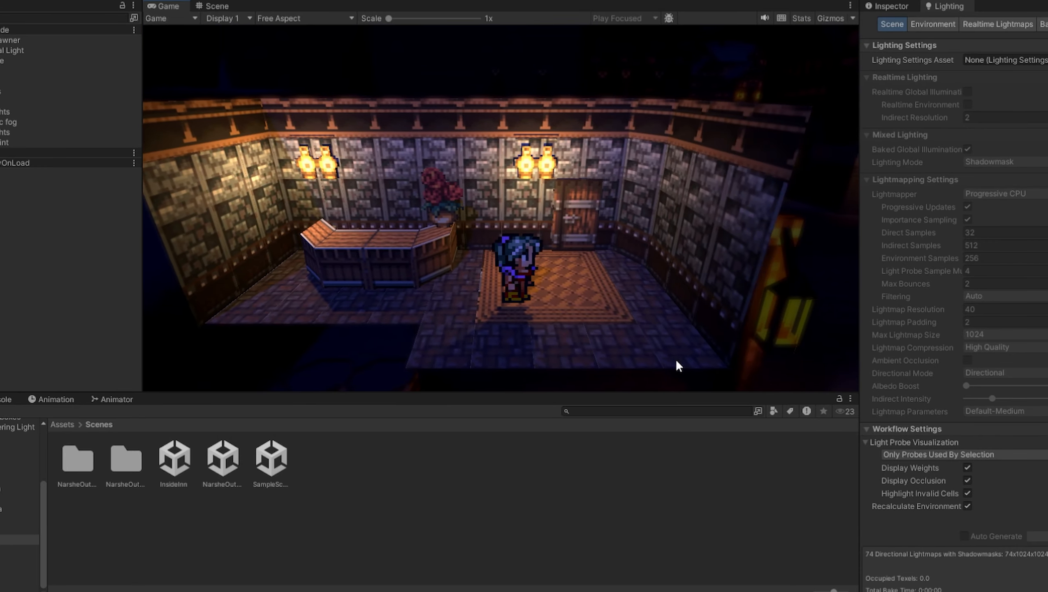
key(Up)
key(Down)
key(Left)
key(Down)
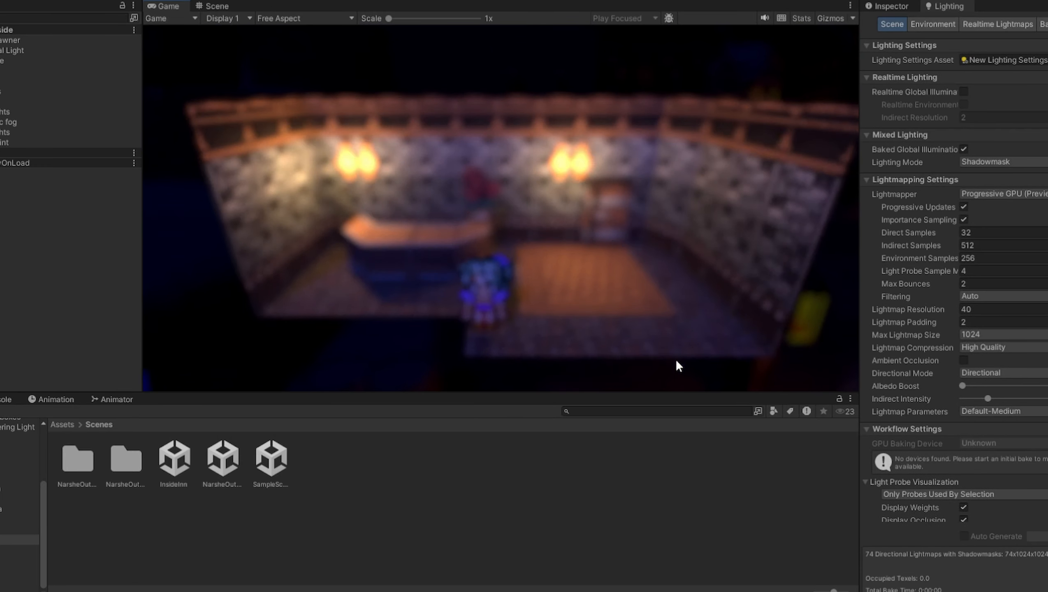
key(Left)
key(Right)
key(Up)
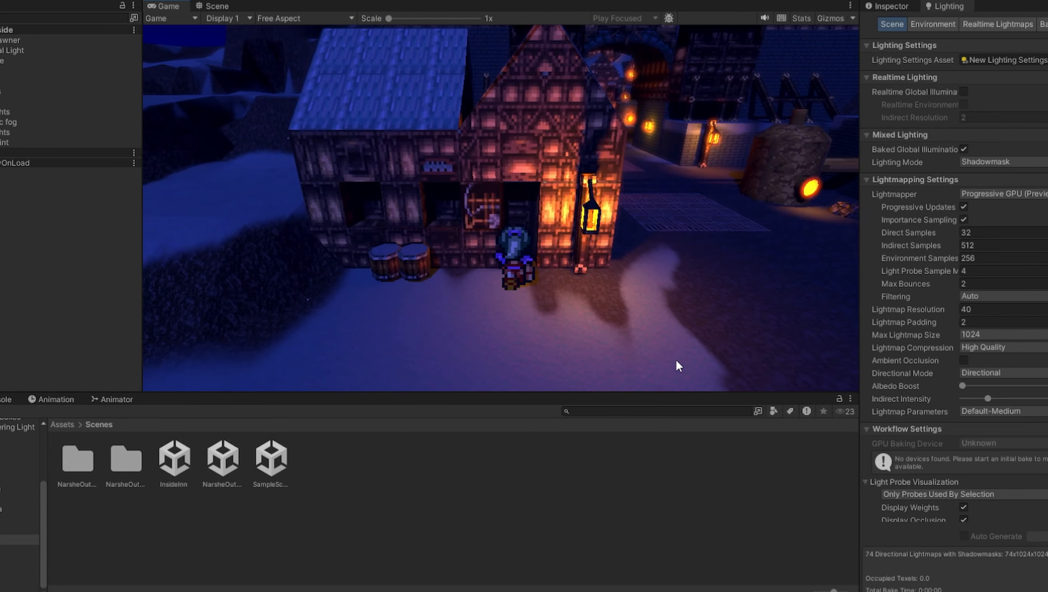
Step: Walk Terra from the snowy street through the lantern-lit door and around the rug in the inn interior
key(Down)
key(Left)
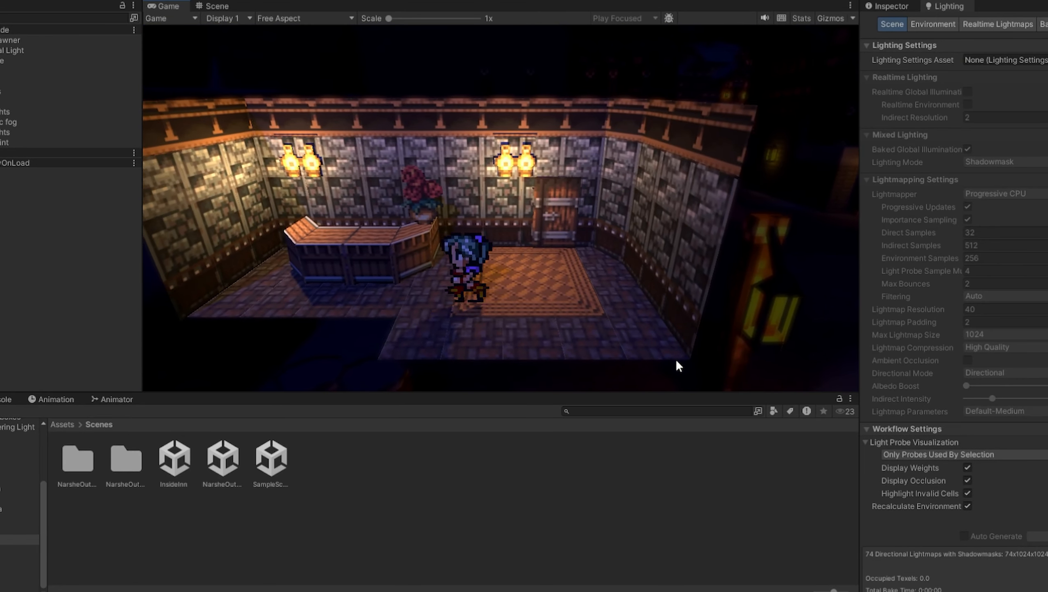
key(Left)
key(Right)
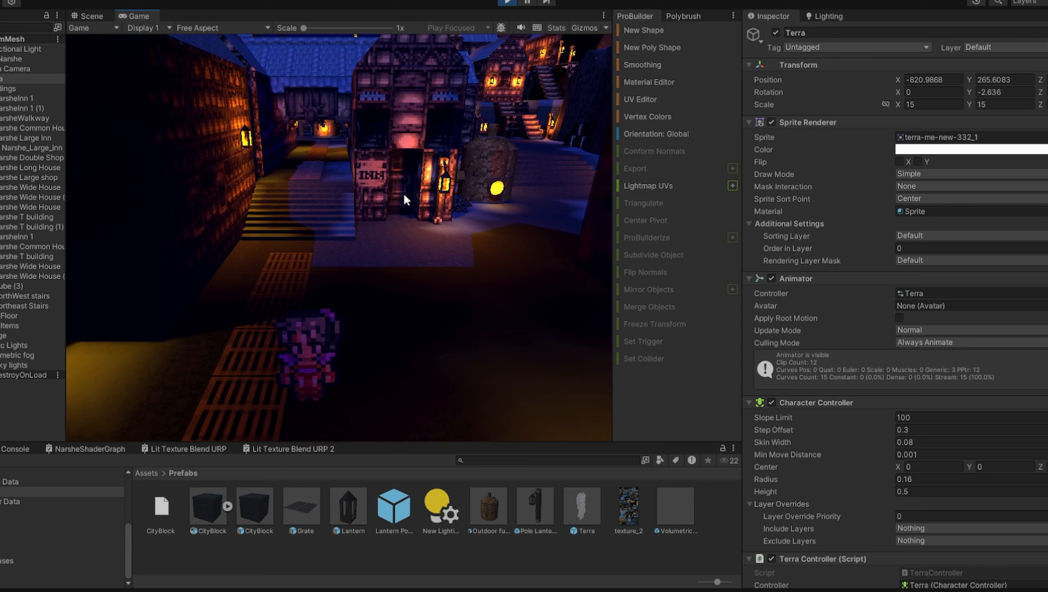
Step: Playtest Narshe's streets by walking Terra along the grated alley and over to the barrels behind the building
key(Down)
key(Right)
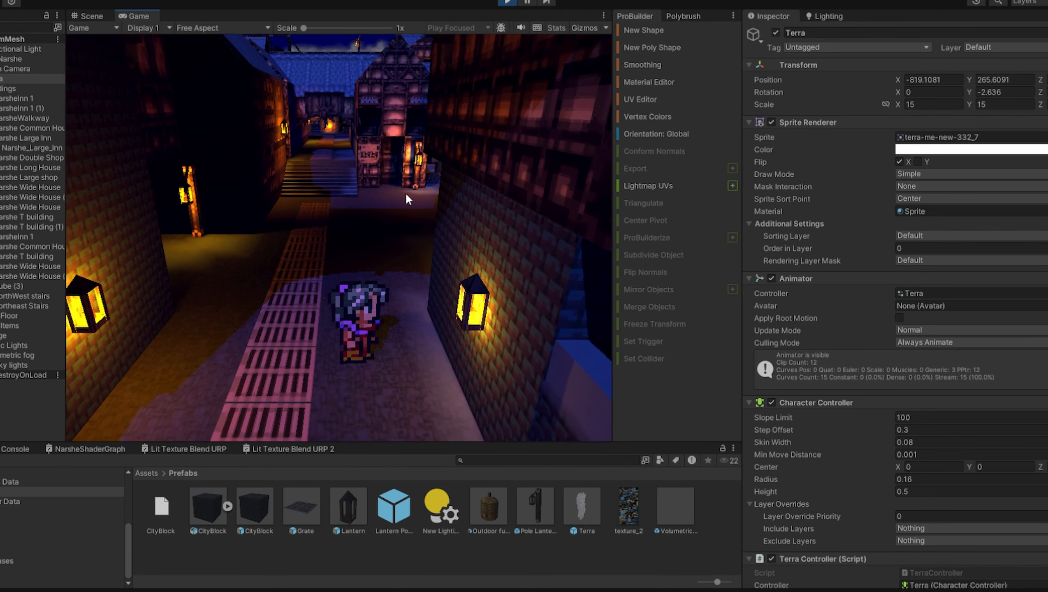
key(Up)
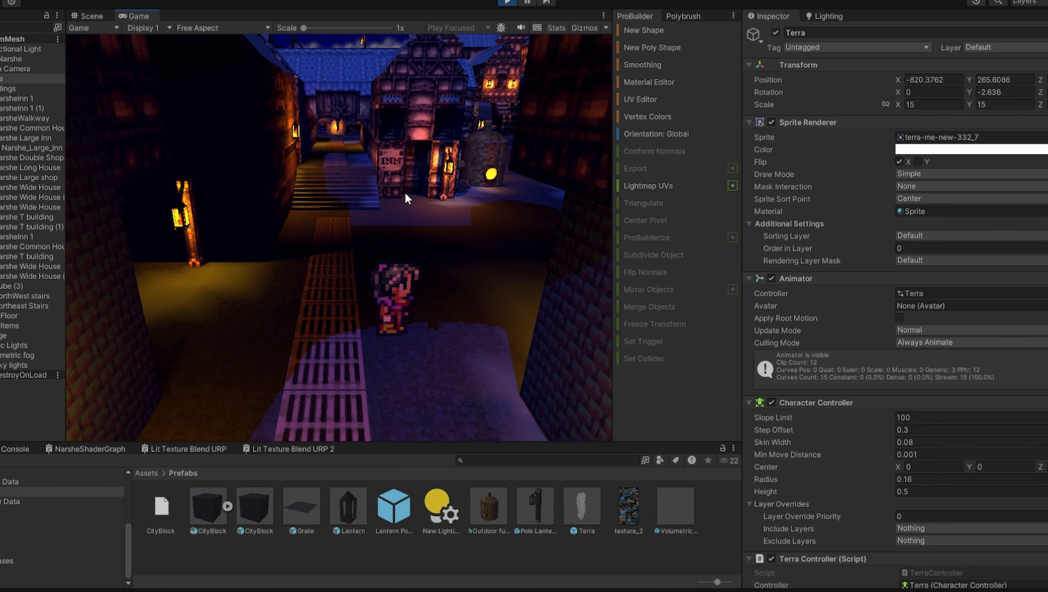
key(Right)
key(Up)
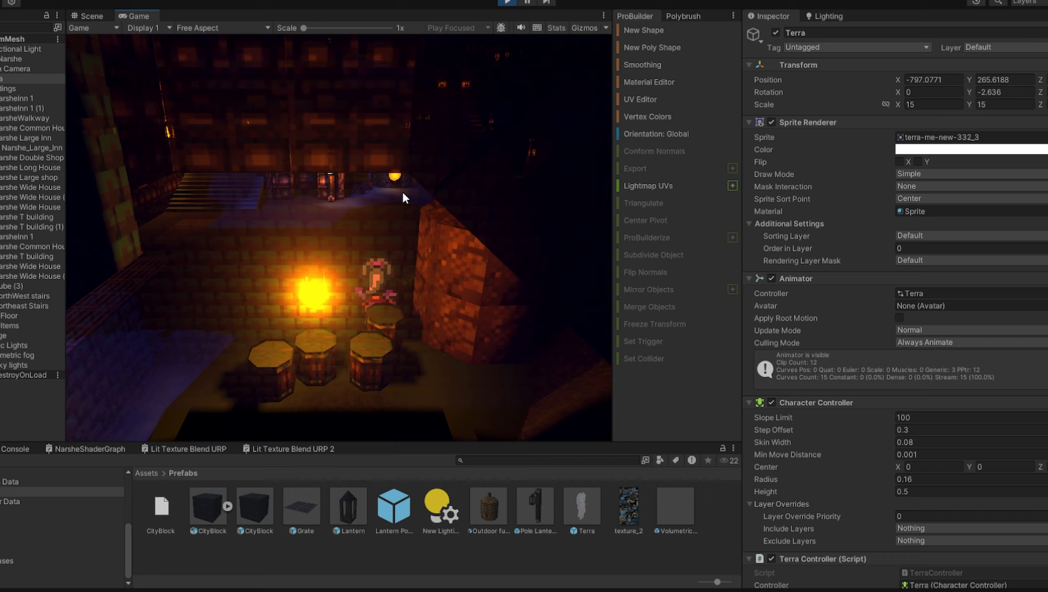
Step: Walk Terra from the barrels to the front of the INN building, checking the view past the foreground walls
key(Left)
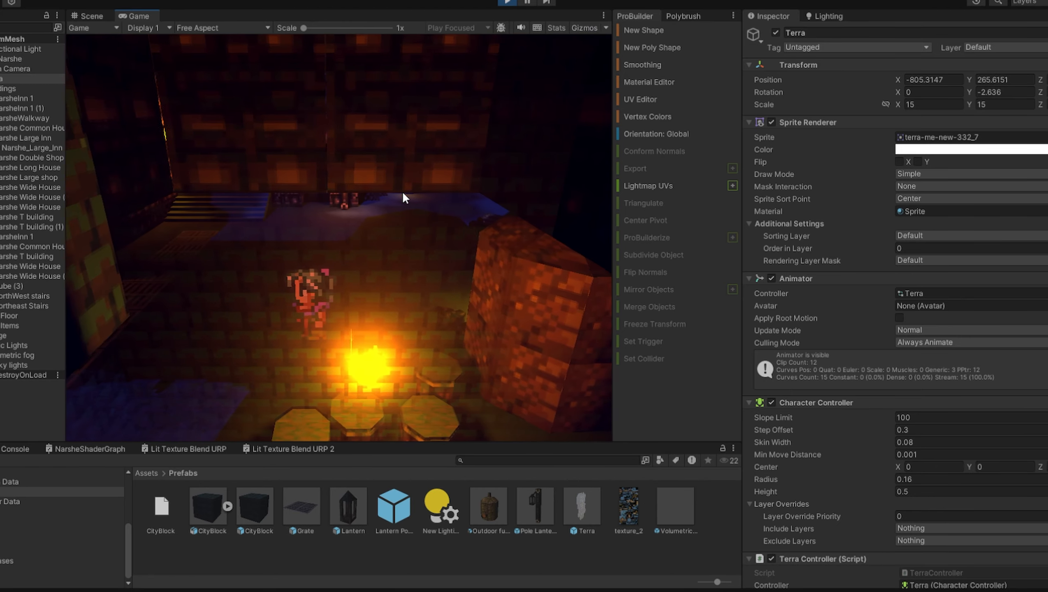
key(Up)
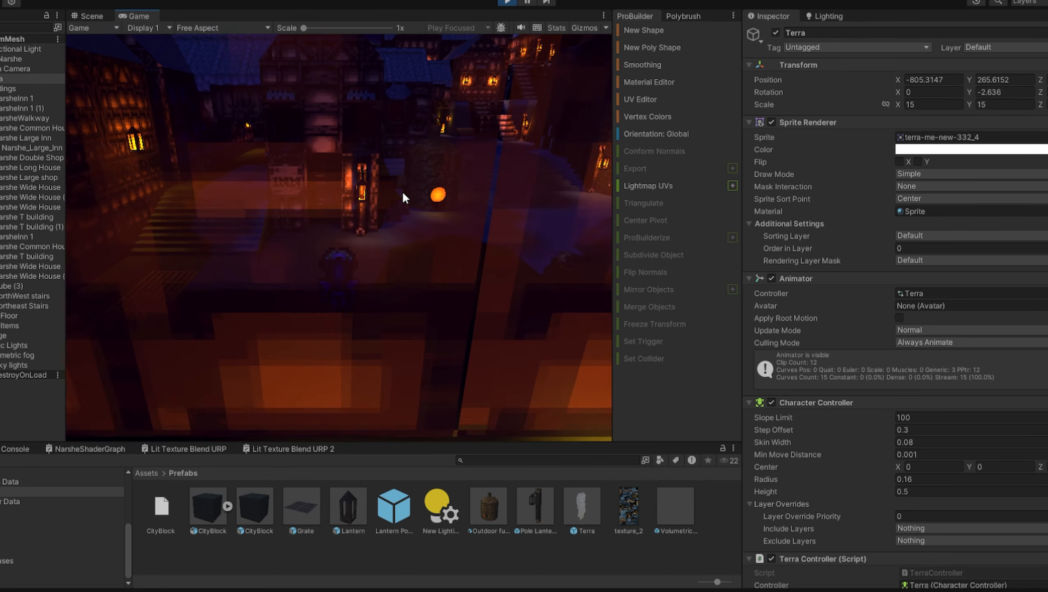
key(Up)
key(Down)
key(Up)
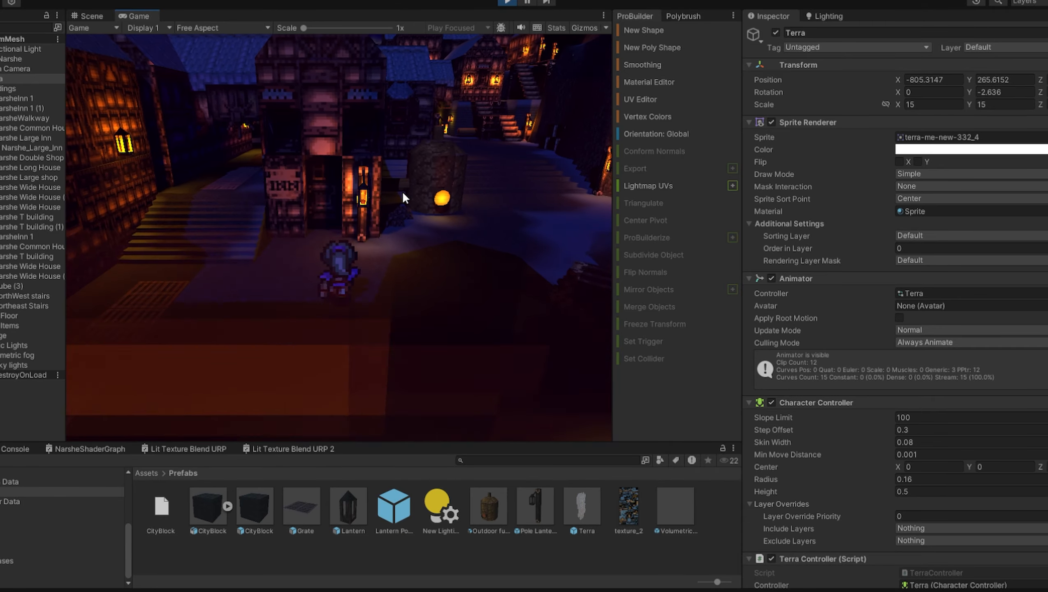
Step: Walk Terra past the furnace beside the inn, and along the raised street behind the lantern-lit houses
key(Right)
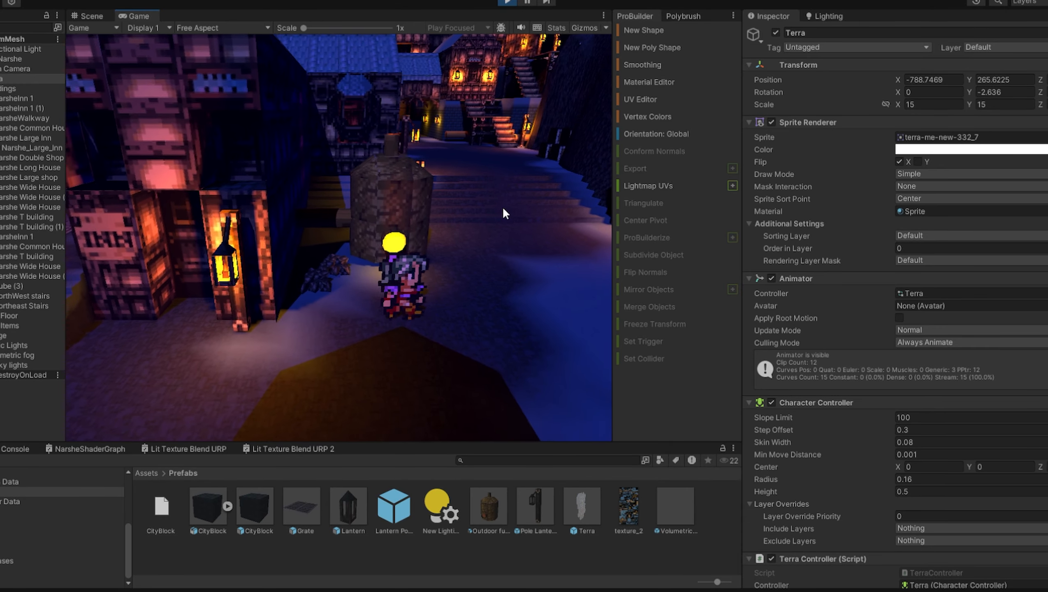
key(Right)
key(Left)
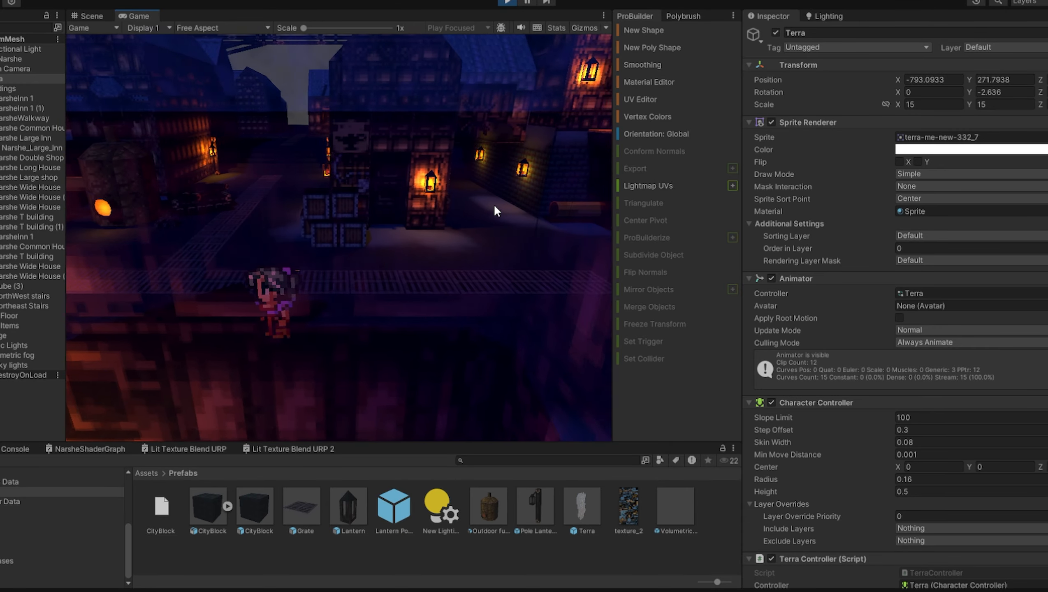
key(Left)
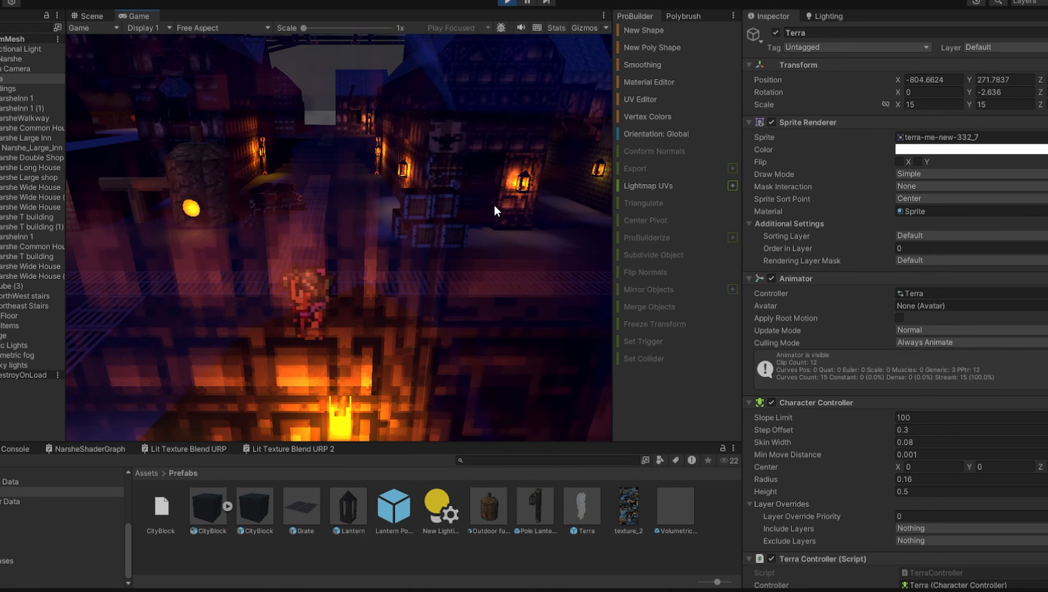
key(Left)
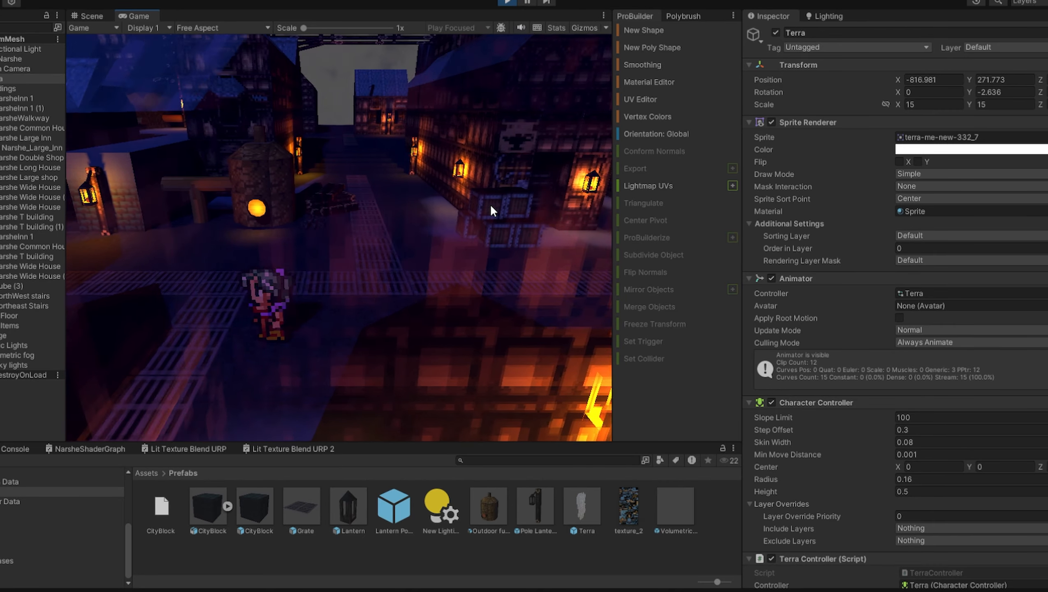
key(Left)
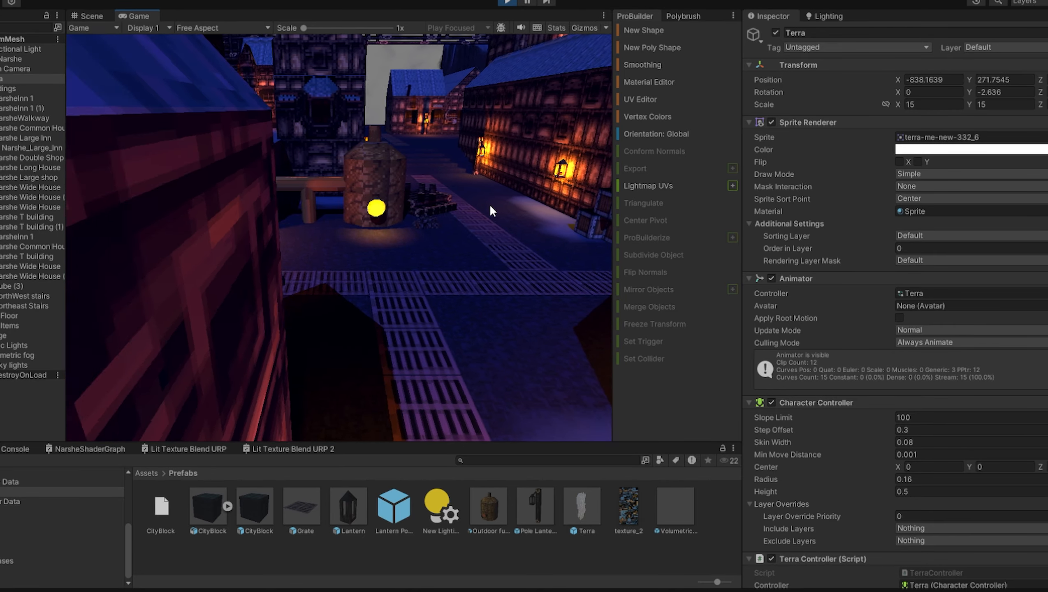
Step: Walk Terra around the corner house and down the grated alley between the two hanging lanterns
key(Up)
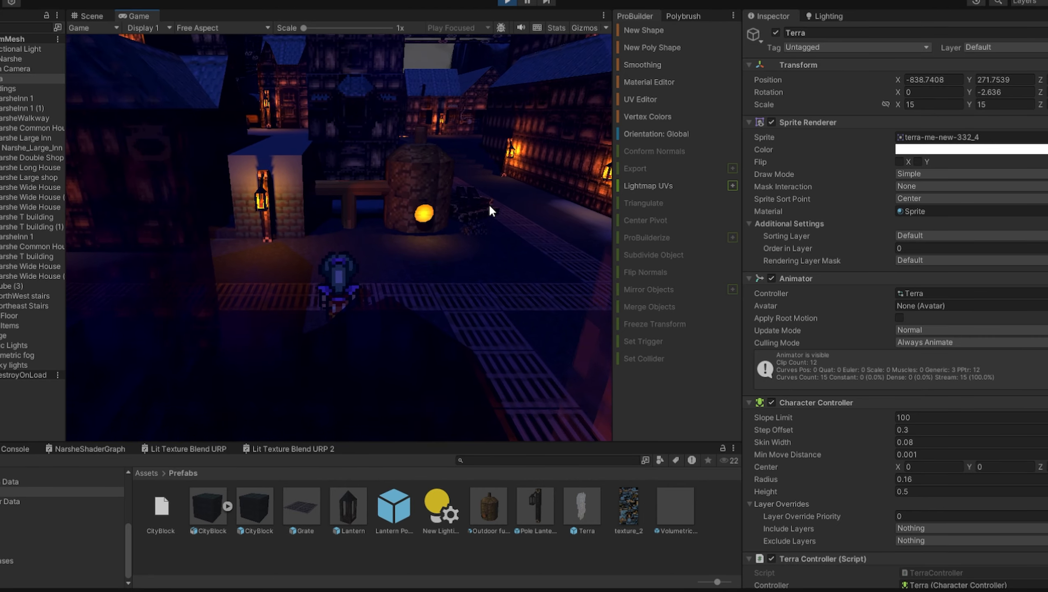
key(Down)
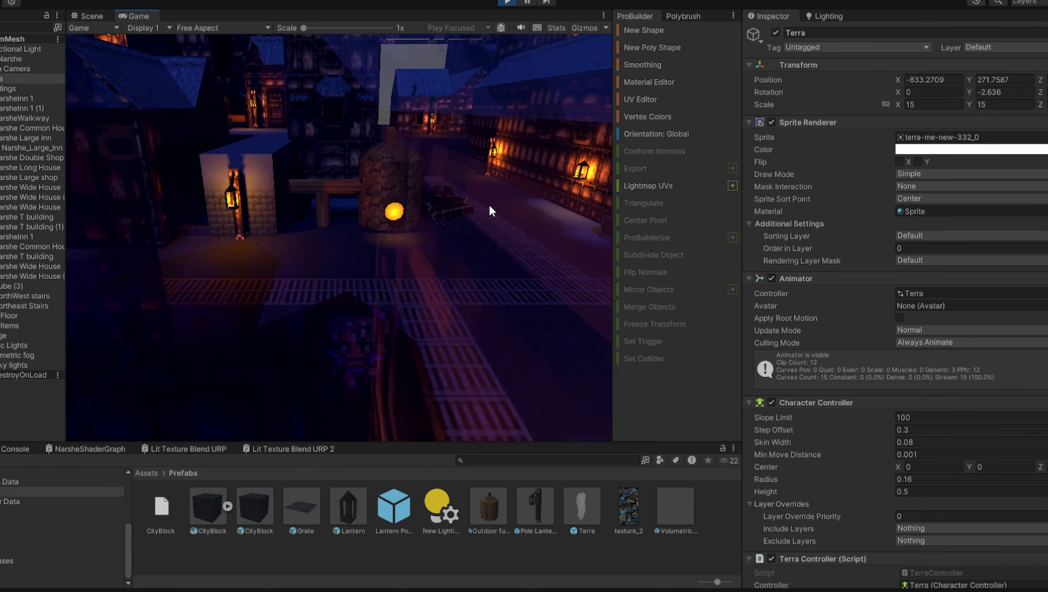
key(Right)
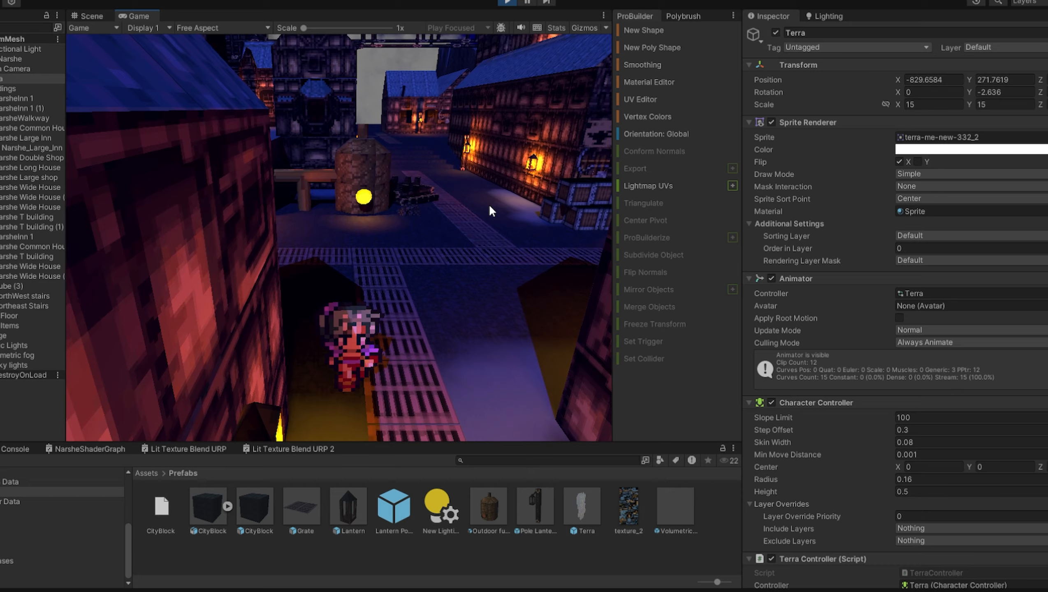
key(Up)
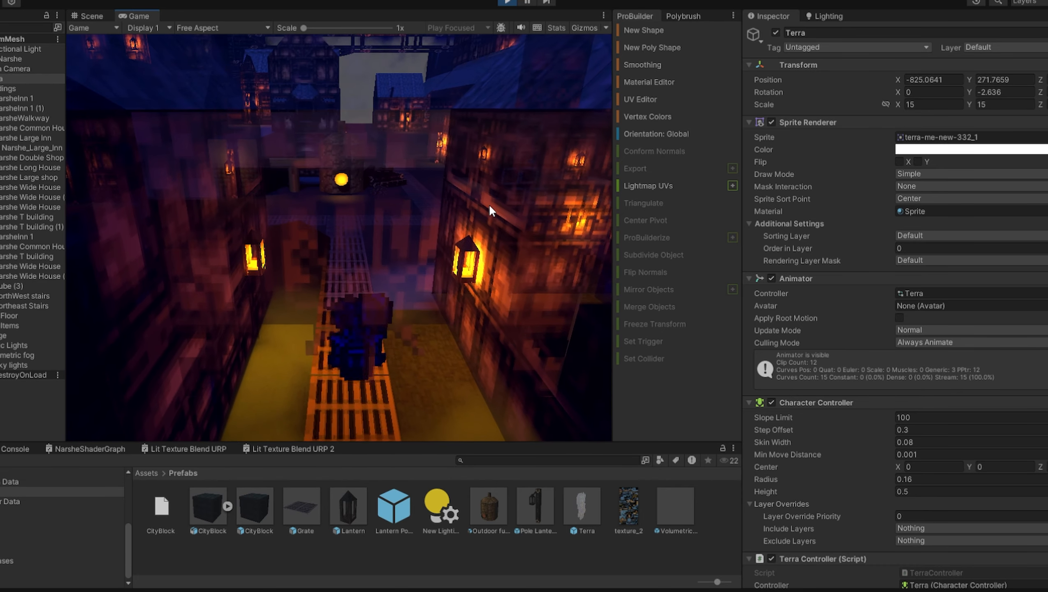
key(Down)
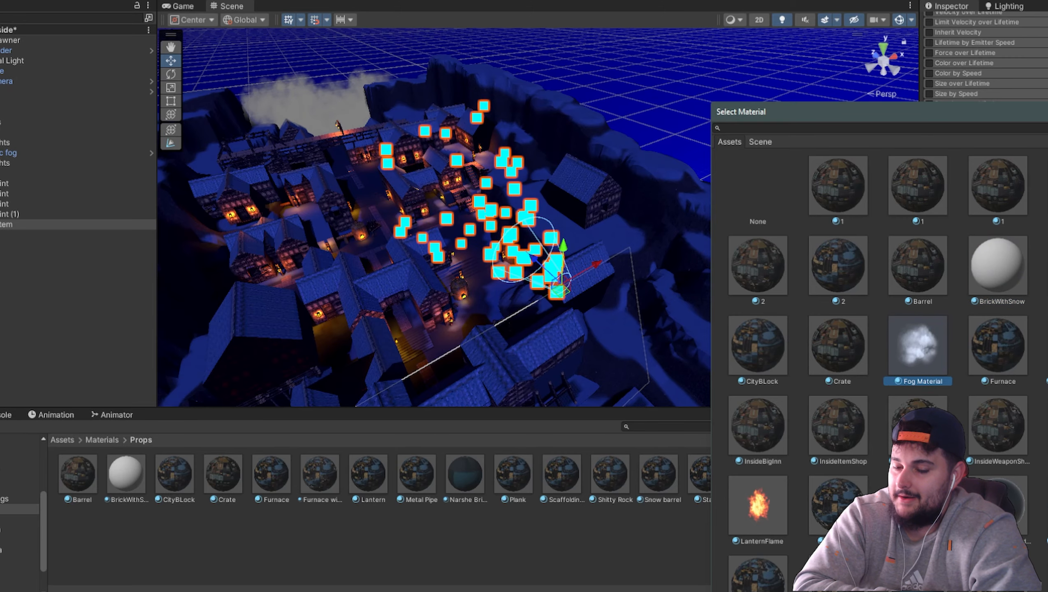
Step: Preview Default-Line as the snow particles' material, and assign a soft round default particle material instead
scroll(878, 353, down, 10)
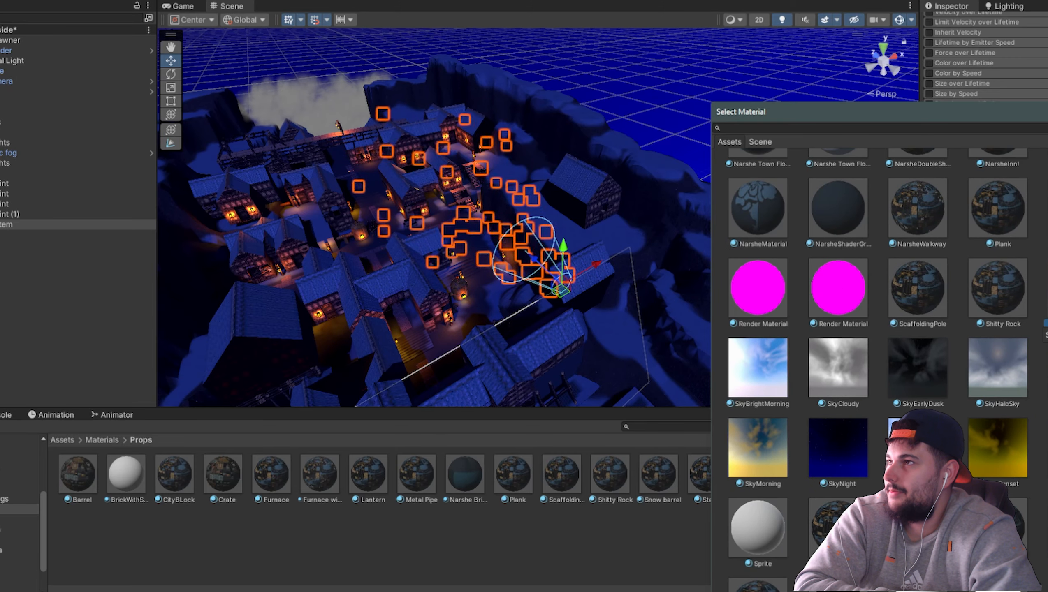
scroll(752, 375, down, 5)
click(998, 389)
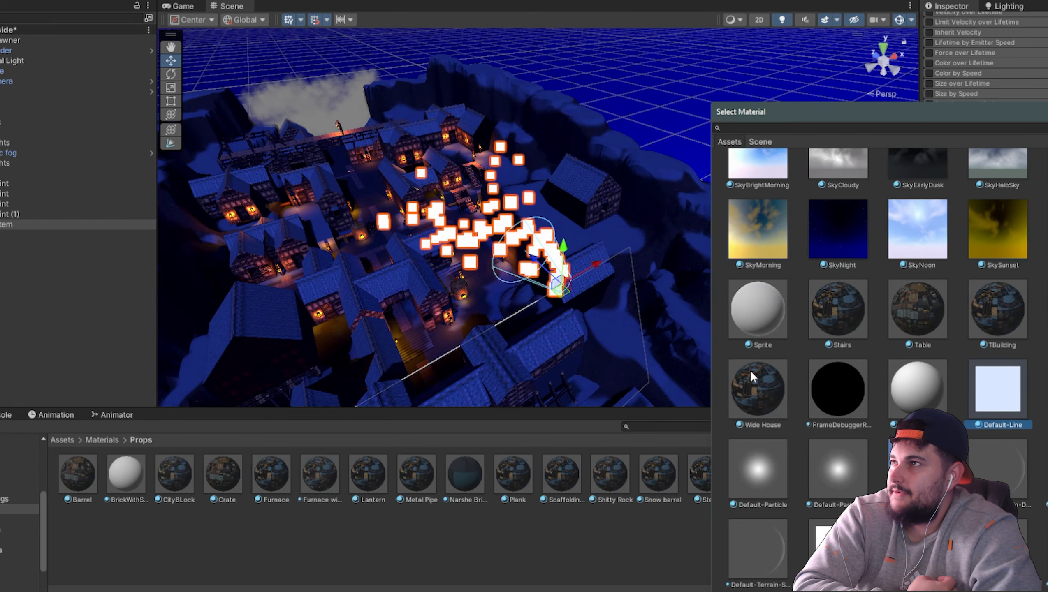
click(757, 462)
click(816, 471)
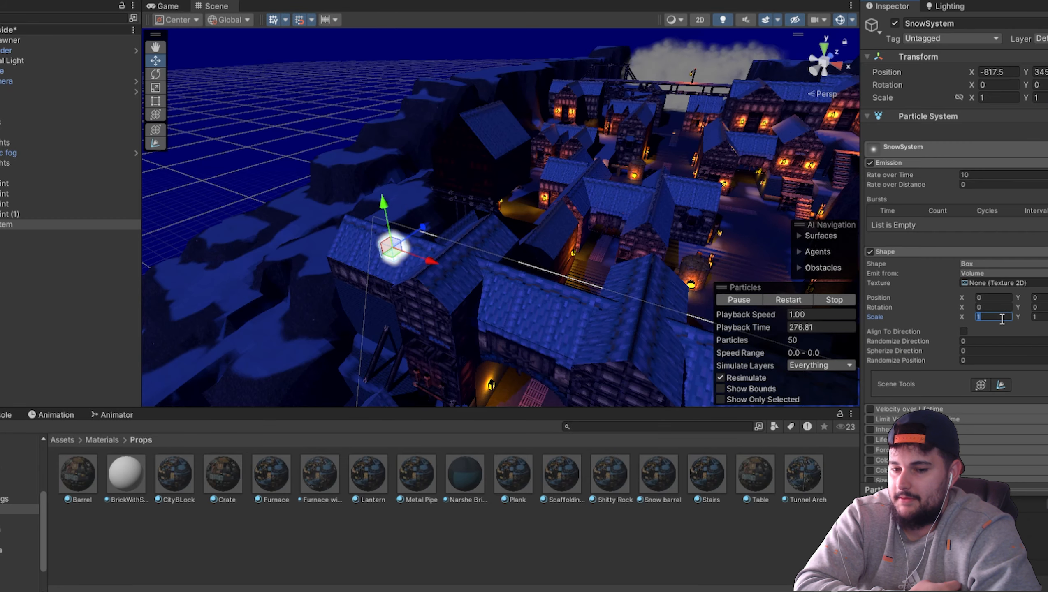
Step: Enlarge SnowSystem's box emitter by setting its shape scale to 50 on X and Z
text(50)
key(Tab)
key(Tab)
text(50)
right_drag(552, 70, 653, 141)
key(s)
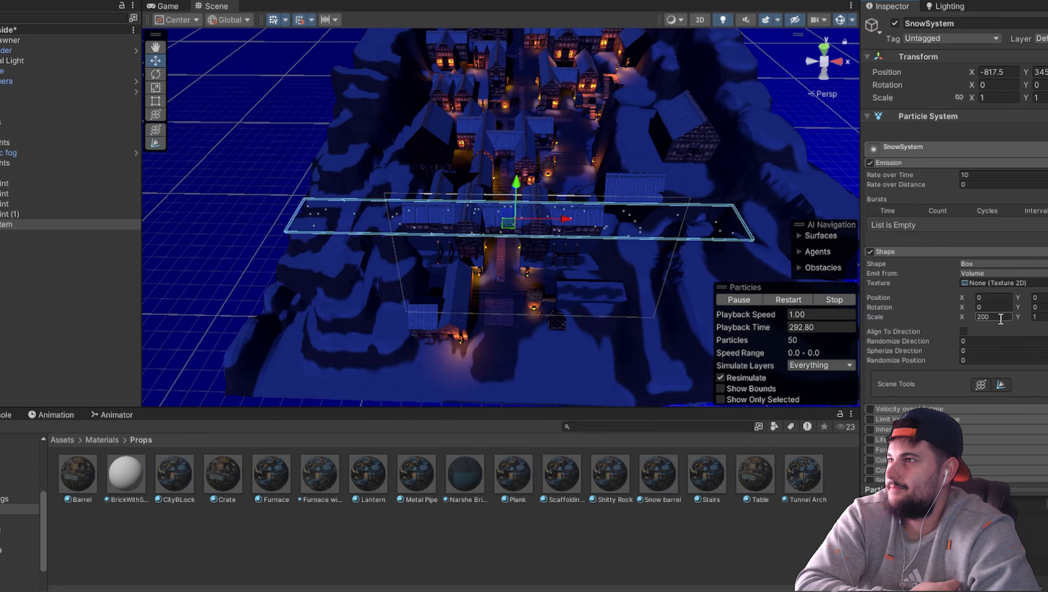
Step: Move the SnowSystem emitter along the Z axis so its box covers the town
right_drag(496, 251, 488, 208)
key(d)
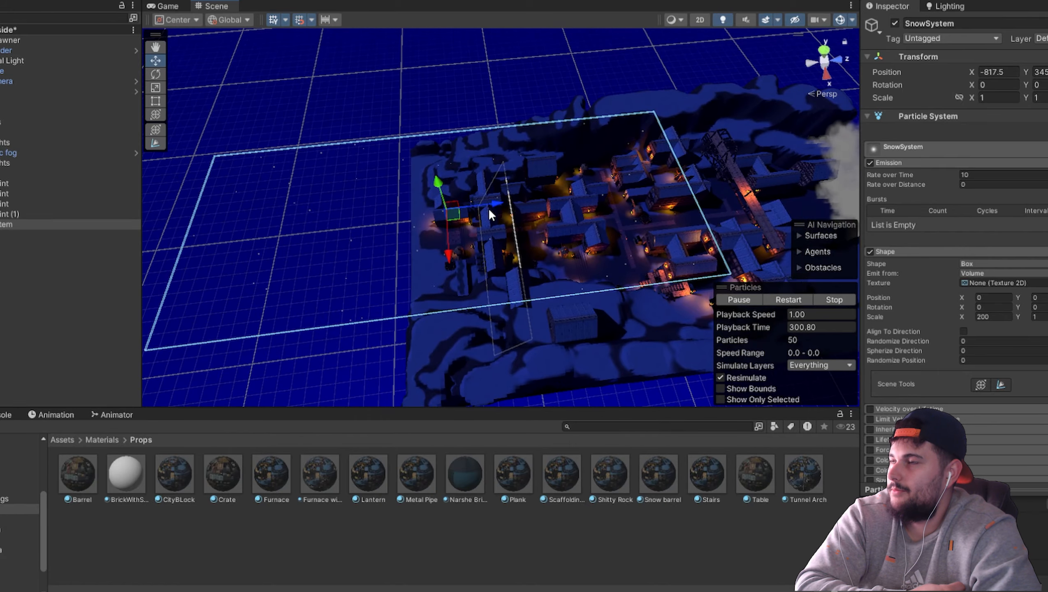
drag(714, 188, 725, 187)
right_drag(614, 201, 696, 153)
key(a)
right_drag(715, 111, 452, 83)
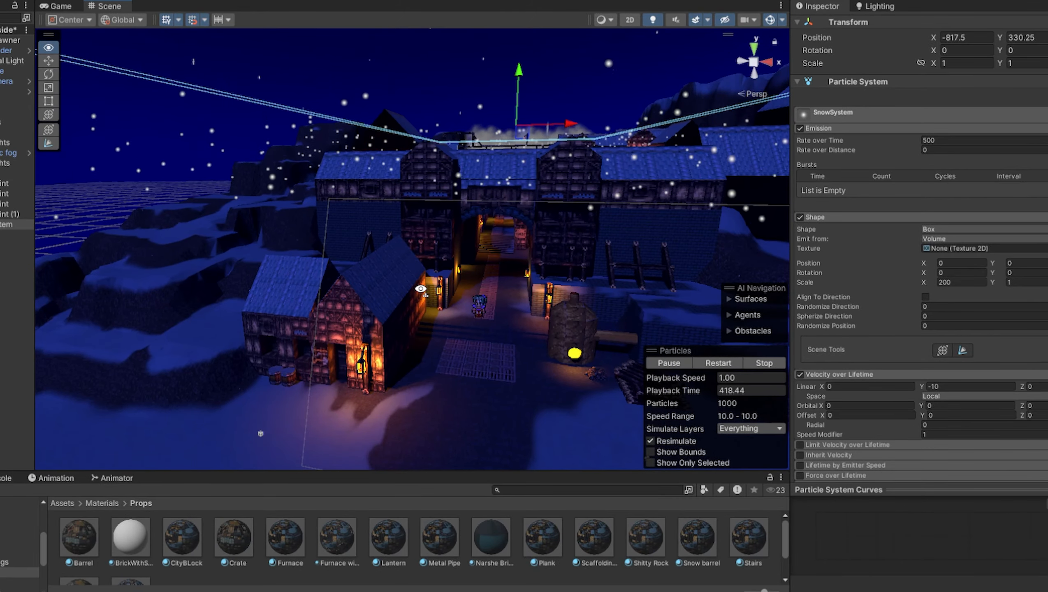
Step: Set the second linear Y value of SnowSystem's Velocity over Lifetime to -30
right_drag(421, 289, 462, 273)
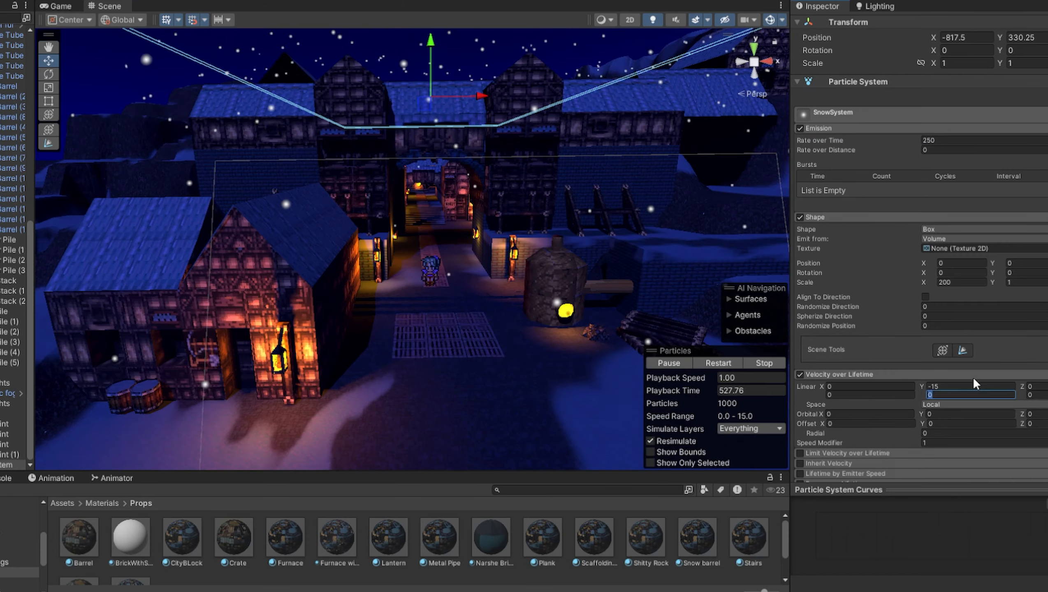
click(960, 394)
text(-)
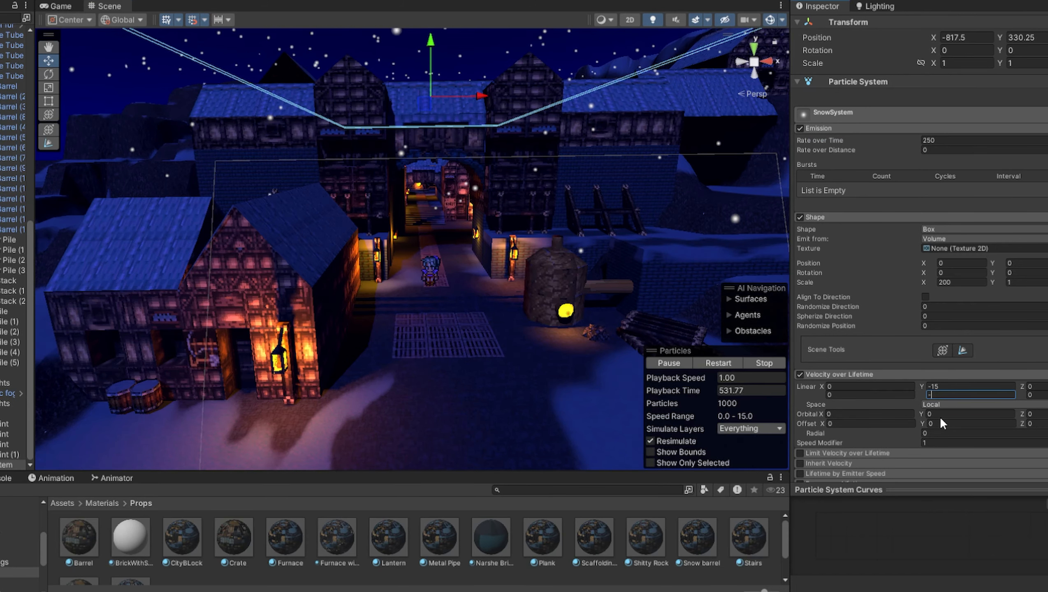
text(30)
right_drag(588, 315, 601, 288)
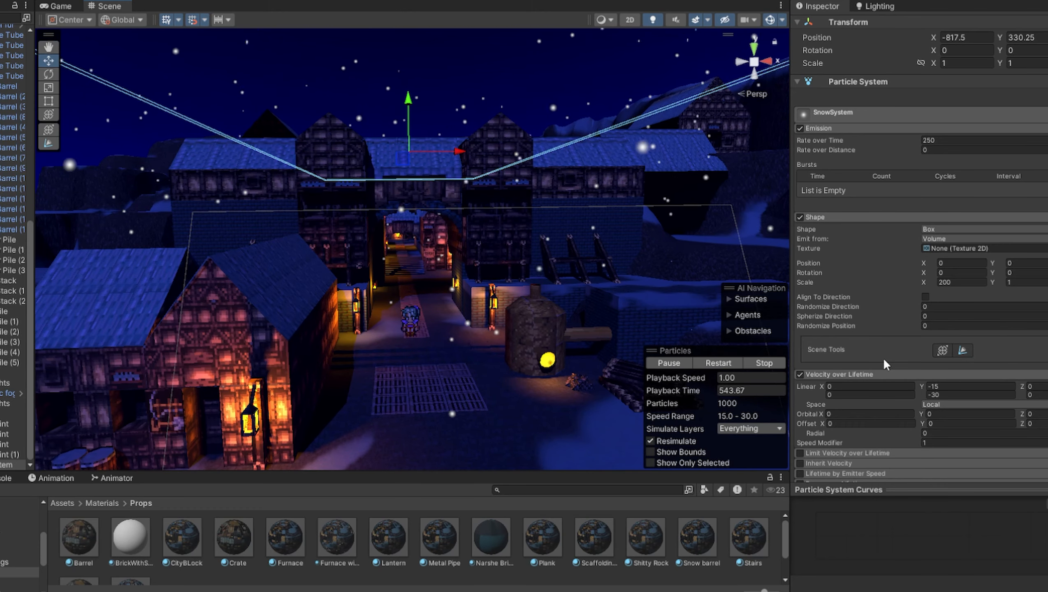
Step: Set the first linear X value of SnowSystem's Velocity over Lifetime to -15
click(851, 388)
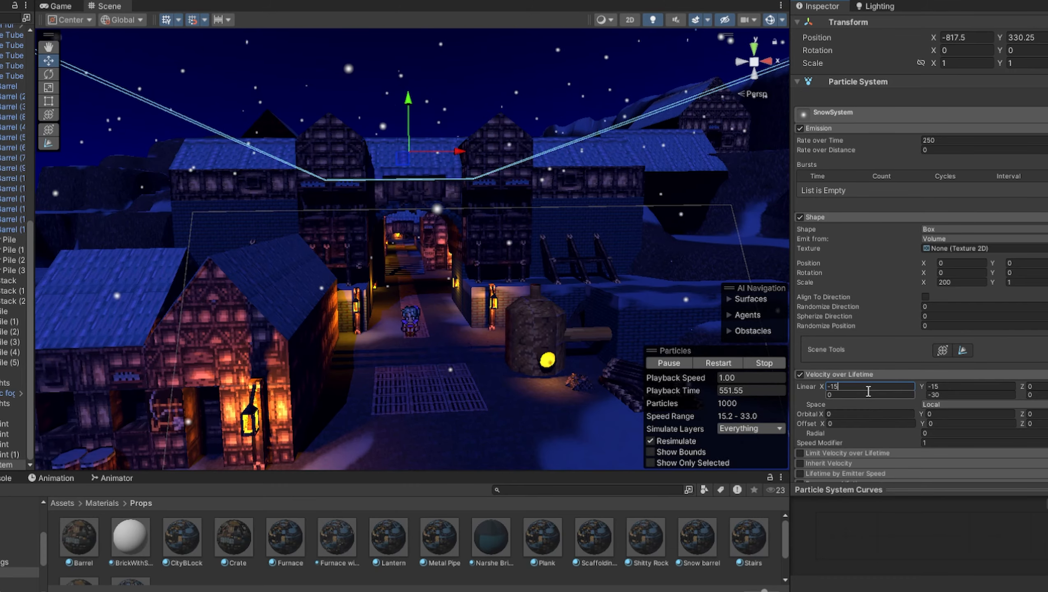
text(1)
text(5)
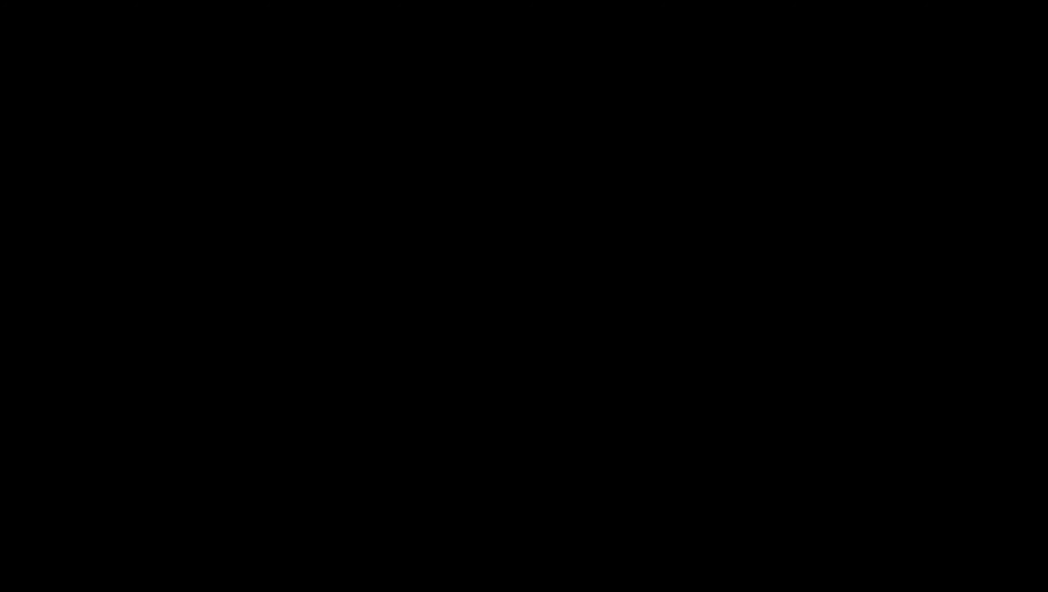
Step: Playtest the snowfall by walking Terra from the town gate to the house with the barrels and inside
key(Down)
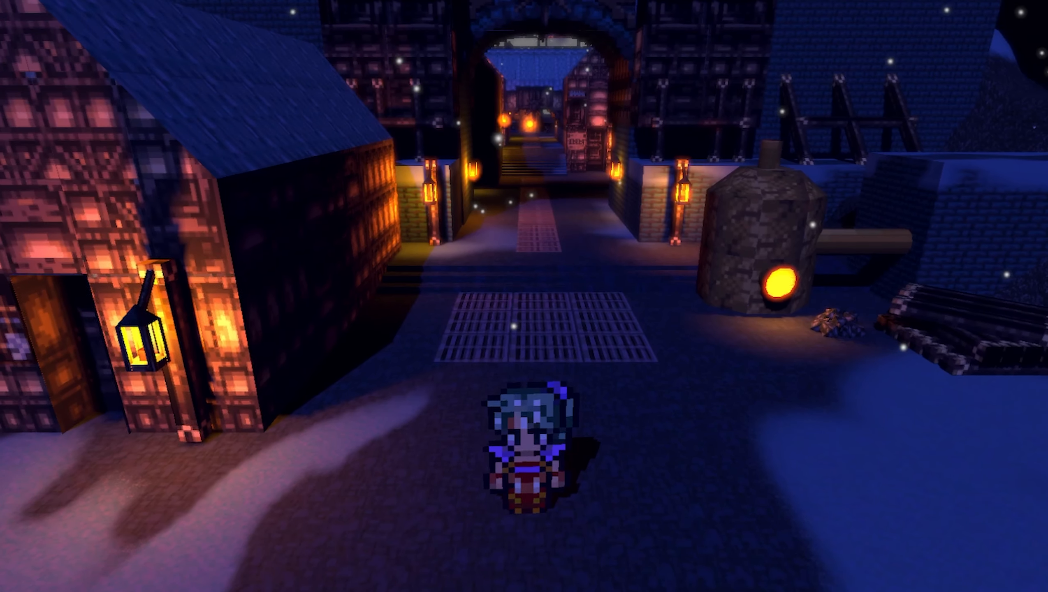
key(Left)
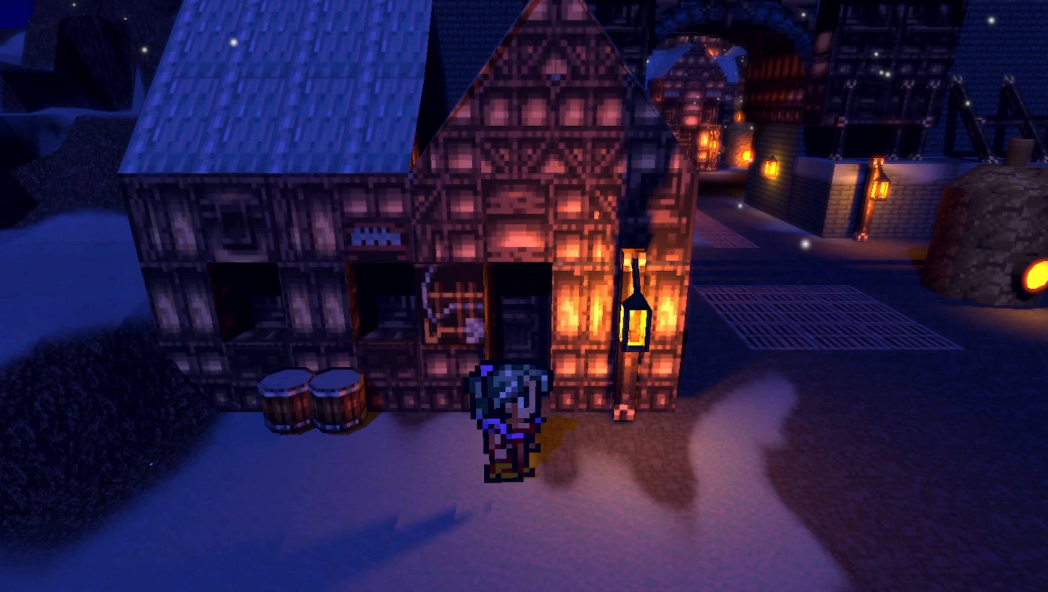
key(Up)
key(Up)
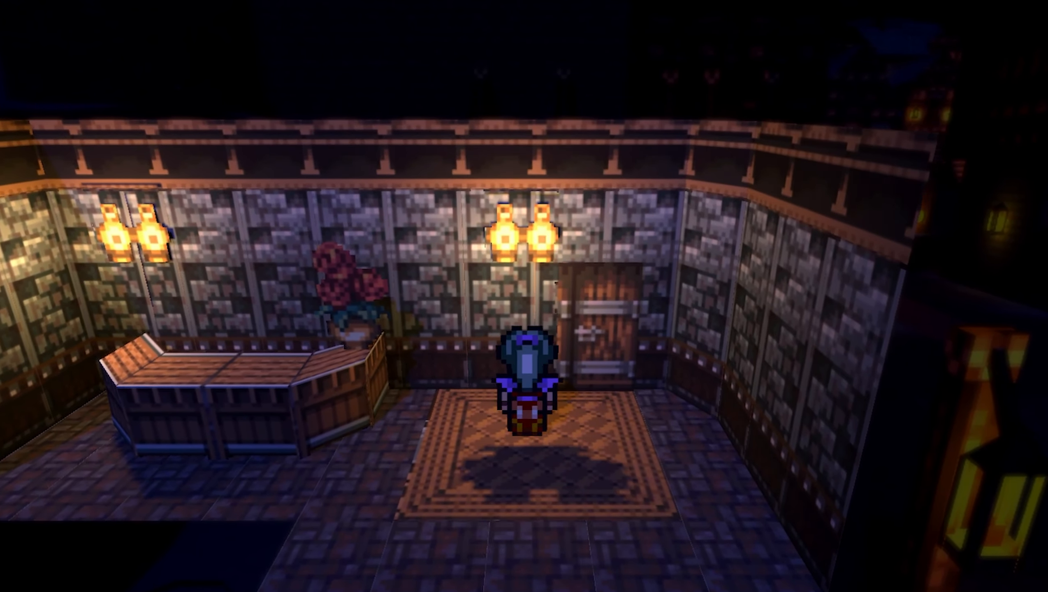
Step: Walk Terra across the interior's rug, out into the snowfall, and up the street to the large floor grate
key(Left)
key(Down)
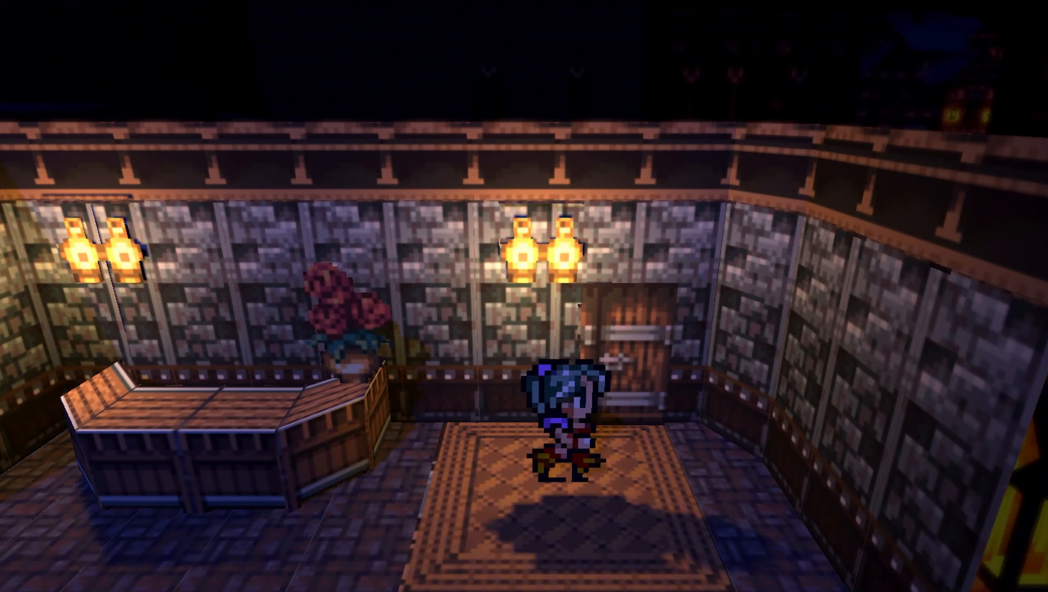
key(Right)
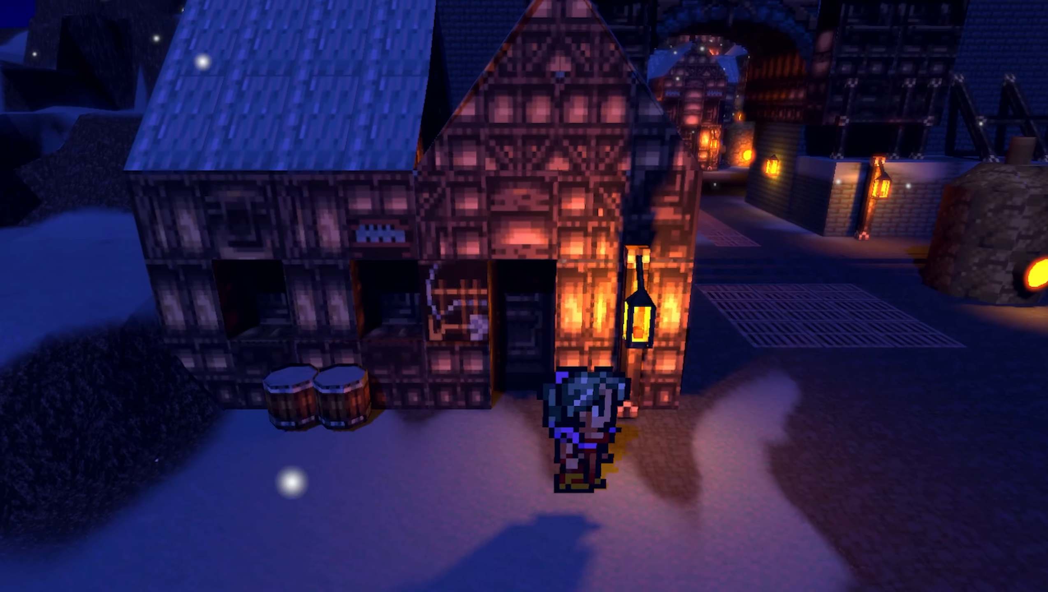
key(Up)
key(Up)
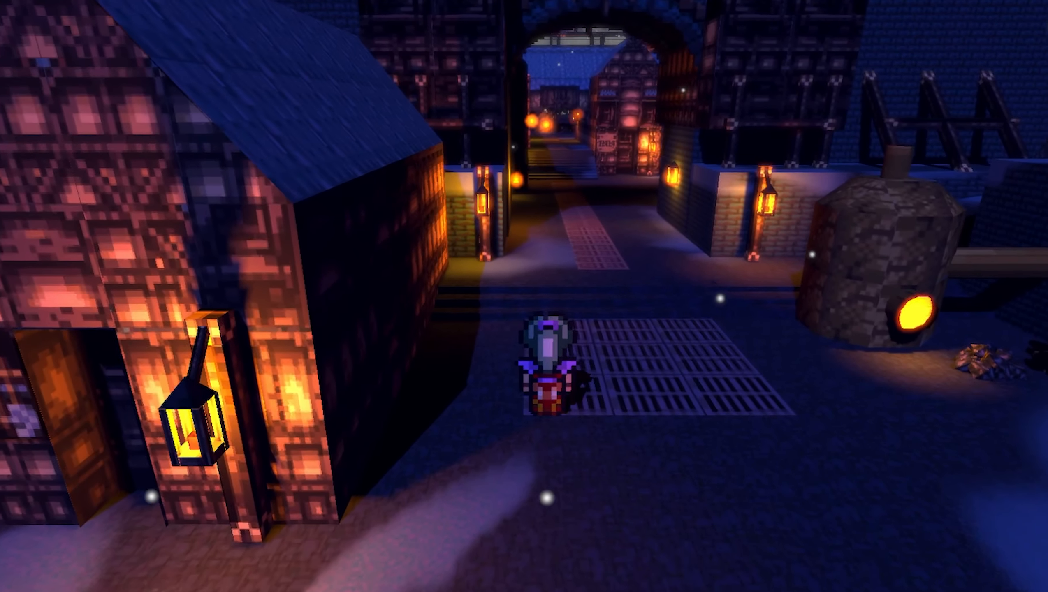
Step: Walk Terra from the large floor grate through the archway and into the inn, up to its counter
key(Up)
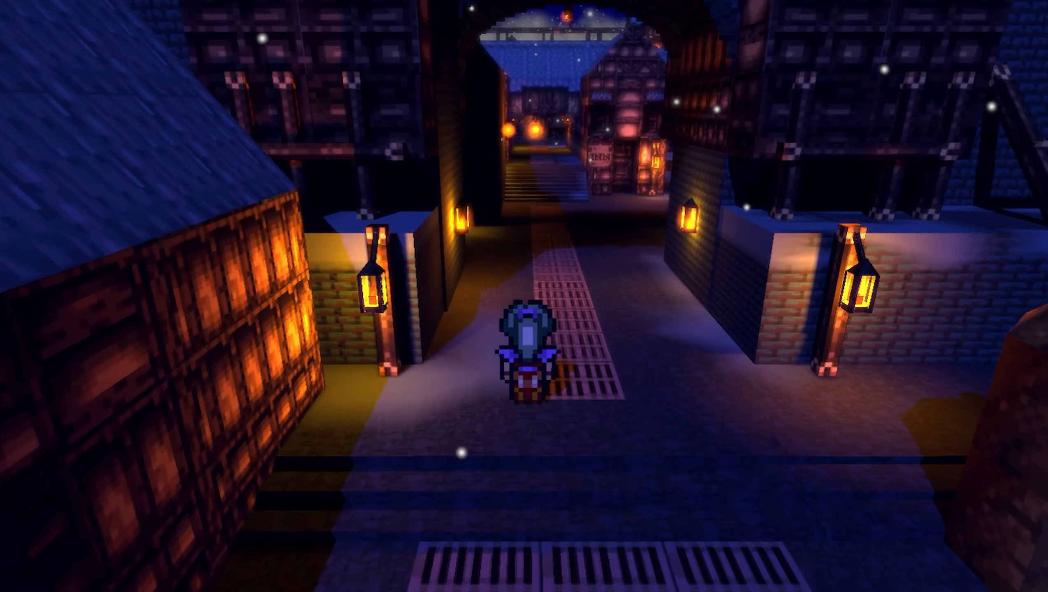
key(Up)
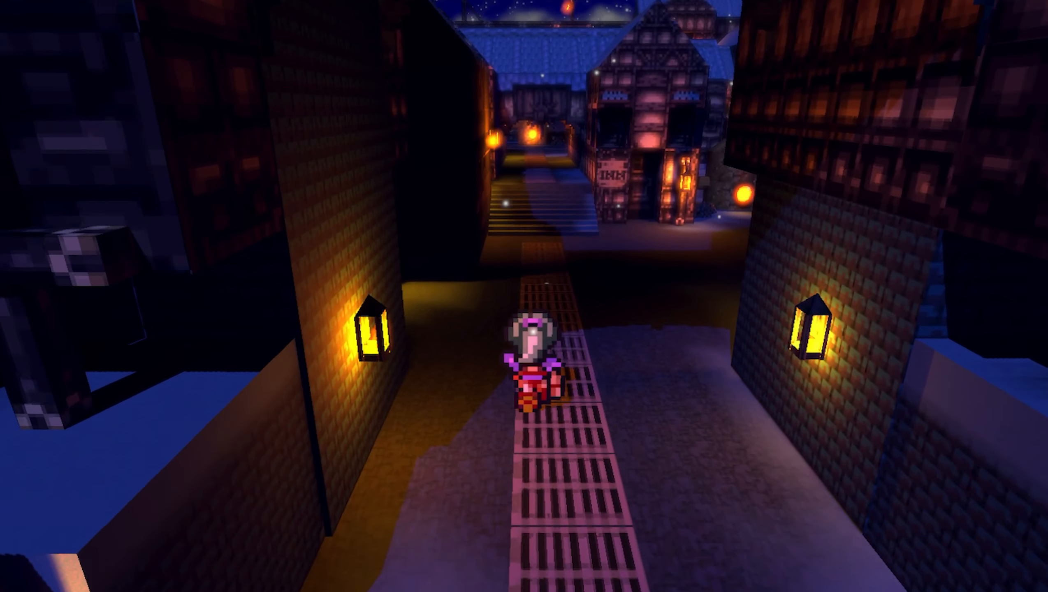
key(Up)
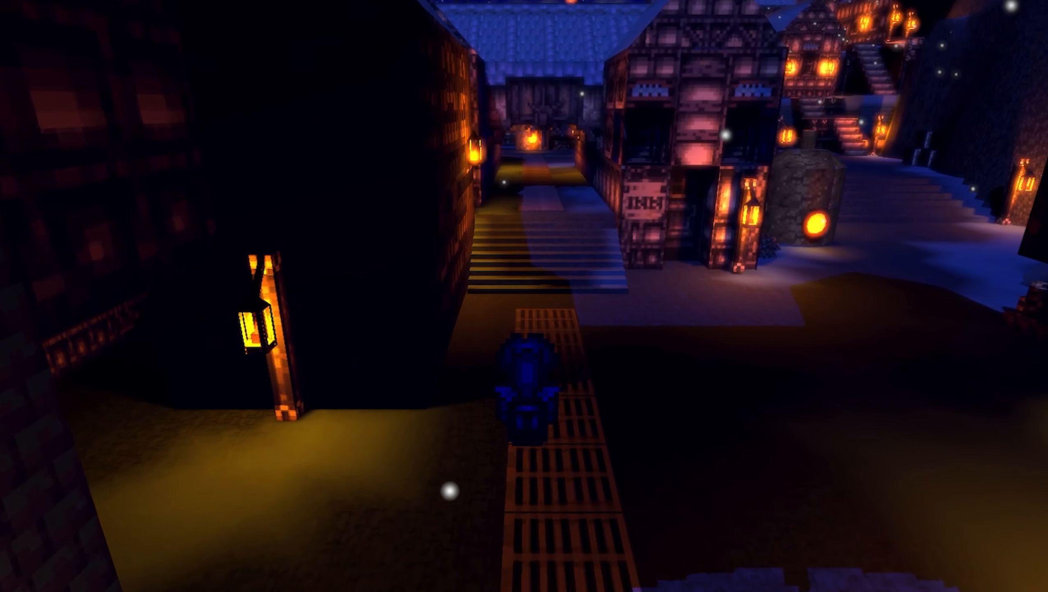
key(Up)
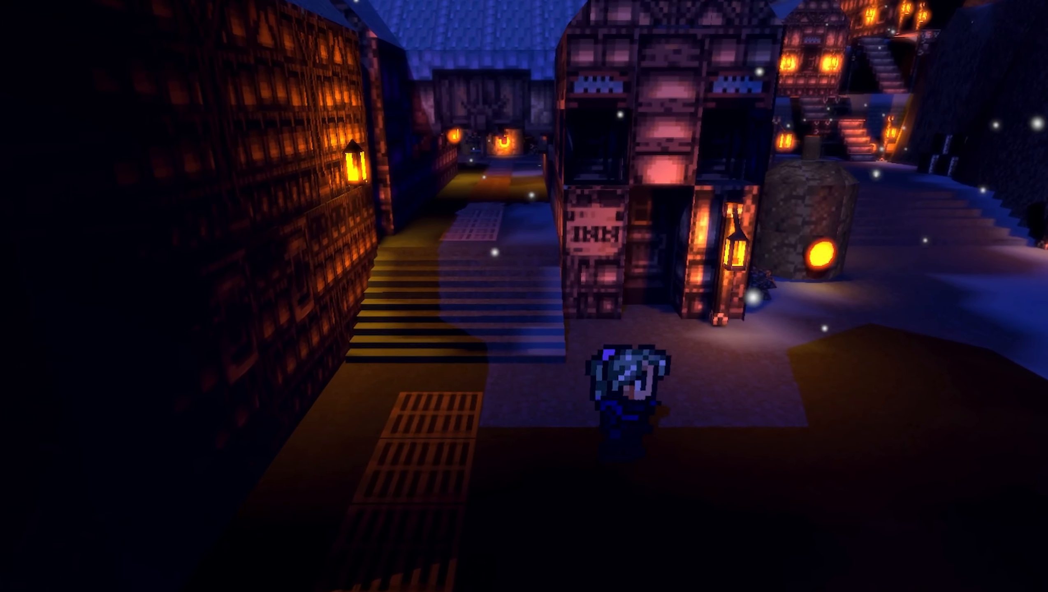
key(Up)
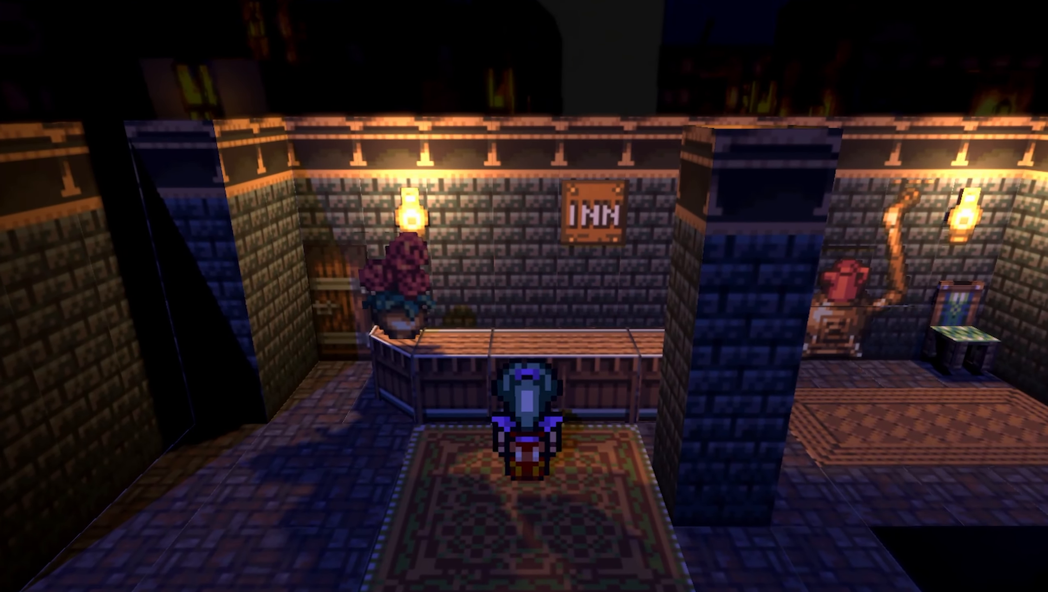
key(Left)
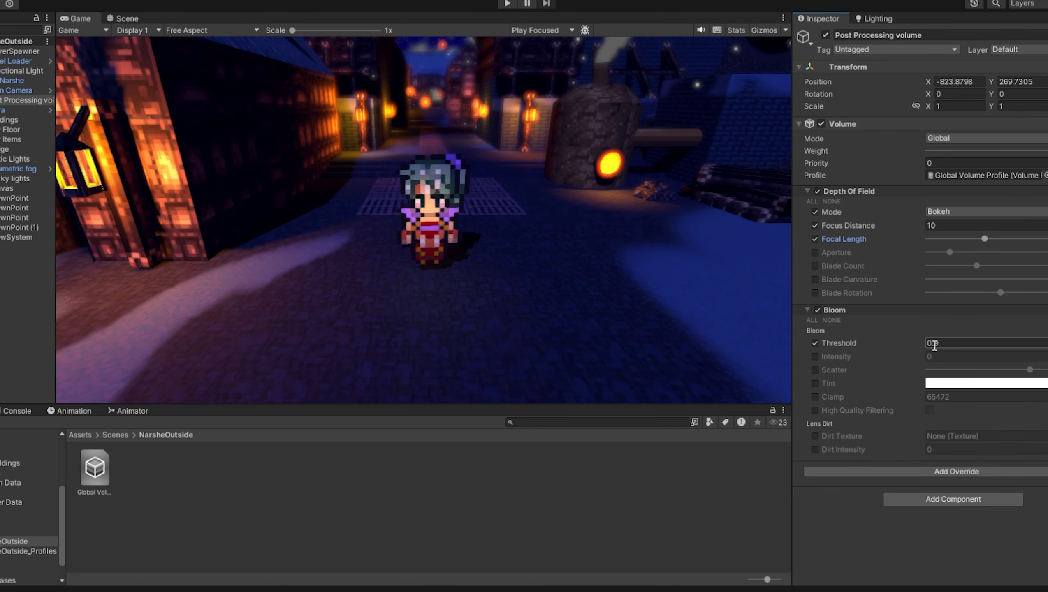
Step: Tune the Post Processing volume's Bloom to threshold 0.9 and intensity 0.64, and tint the scene's colours with Lift Gamma Gain
click(934, 343)
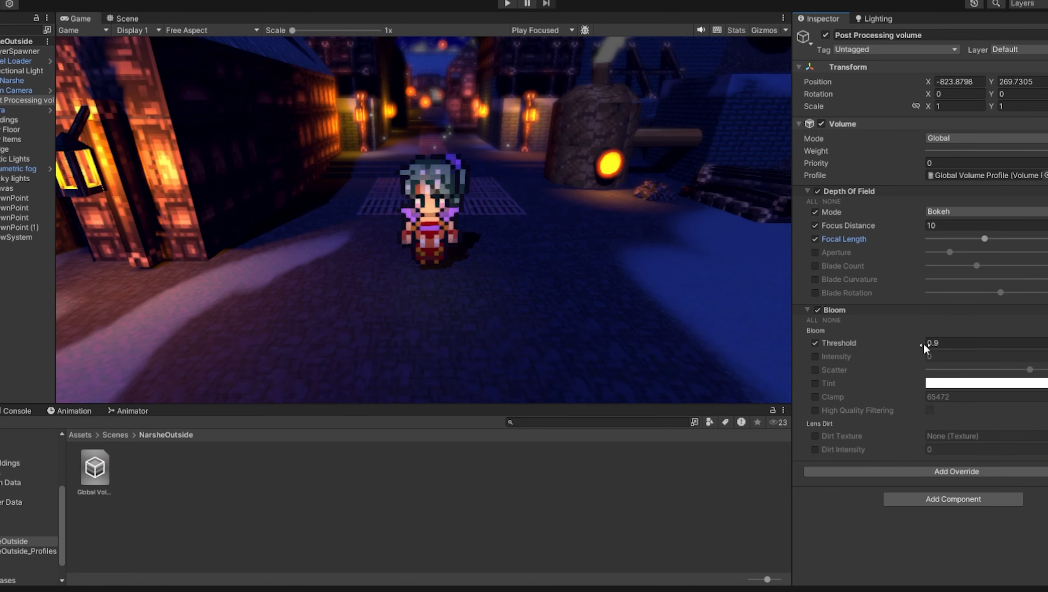
text(4.5)
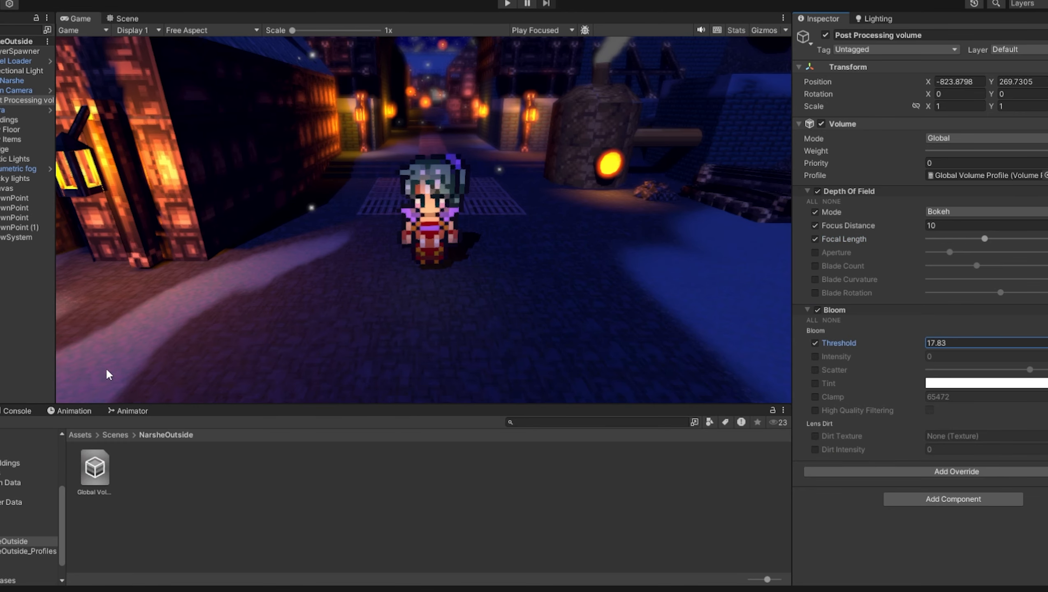
click(815, 357)
drag(923, 358, 944, 357)
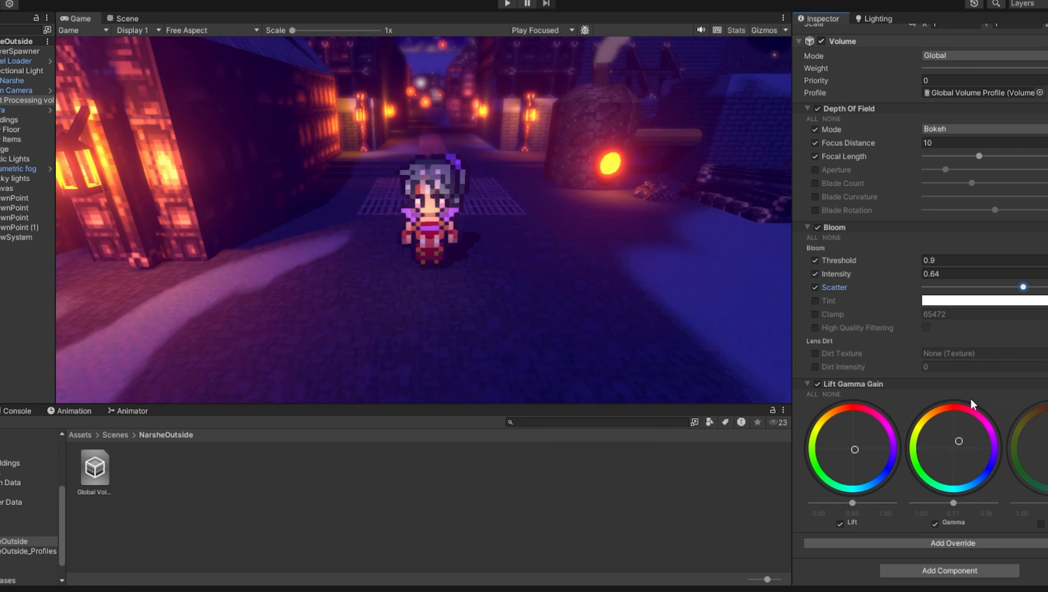
drag(970, 397, 892, 413)
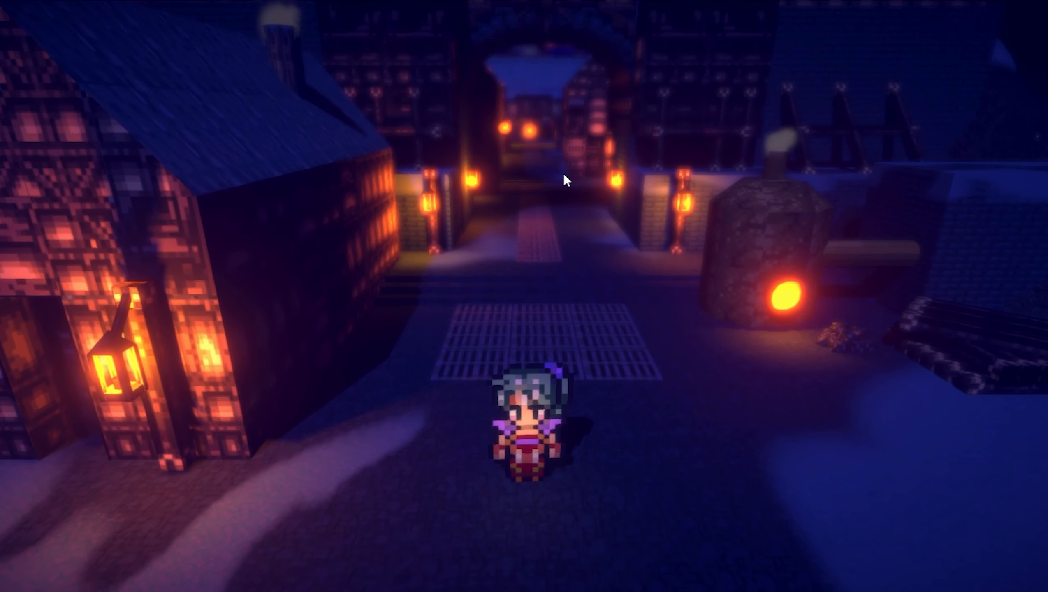
Step: Playtest the new post-processing by walking Terra from the street past the house with the barrels to the snowy slope
key(Left)
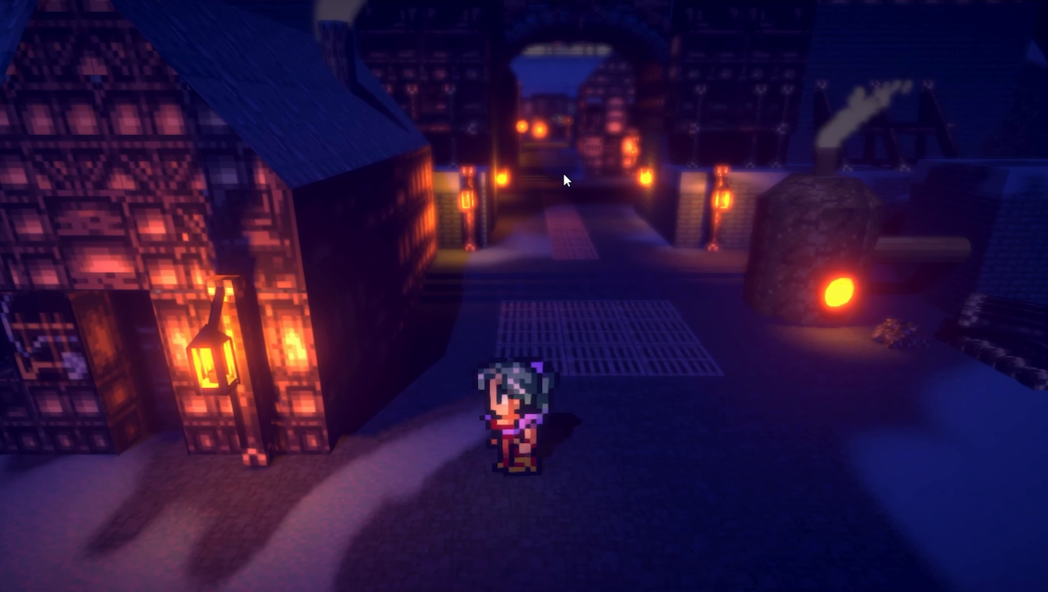
key(Down)
key(Left)
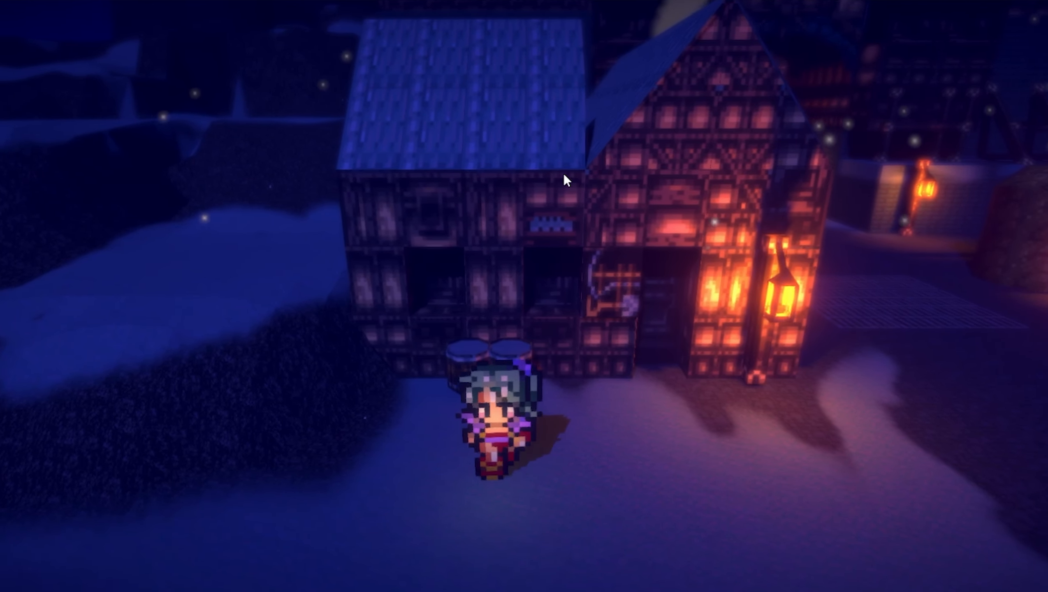
key(Down)
key(Up)
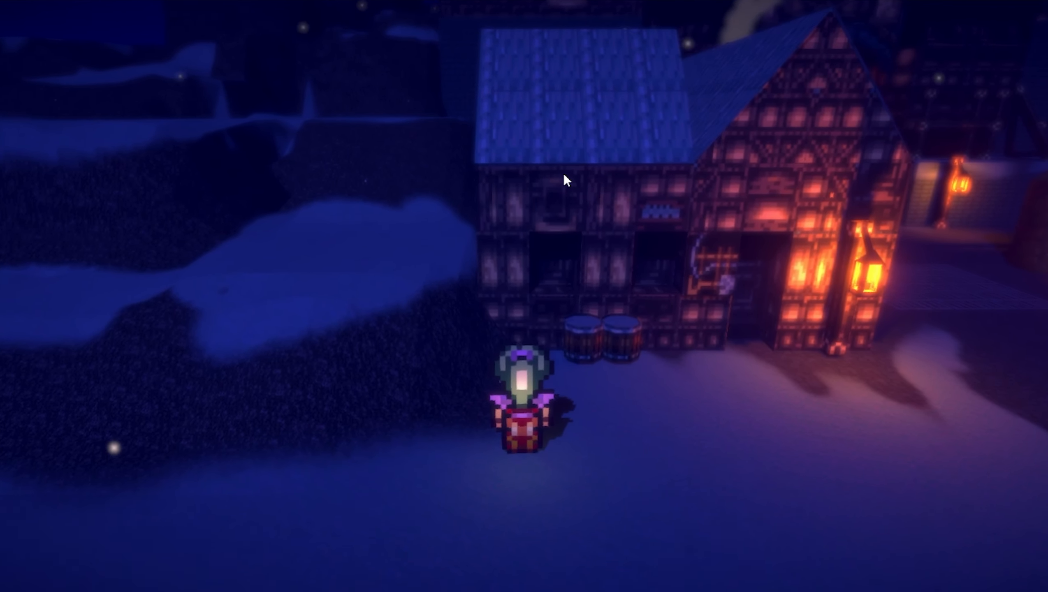
Step: Walk Terra back past the barrels into the house and across its rug towards the counter
key(Right)
key(Up)
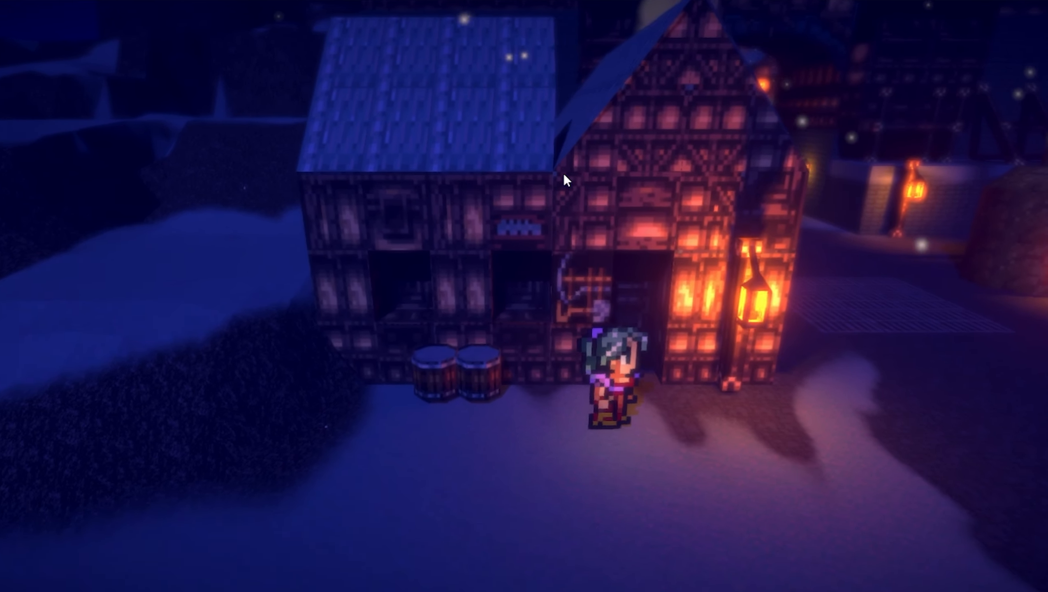
key(Right)
key(Up)
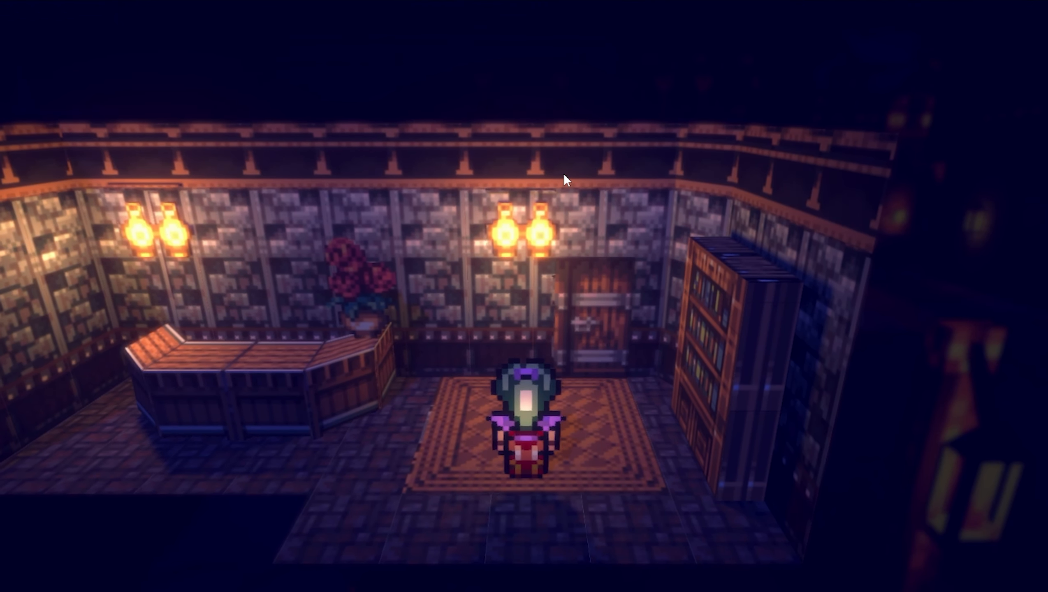
key(Left)
key(Left)
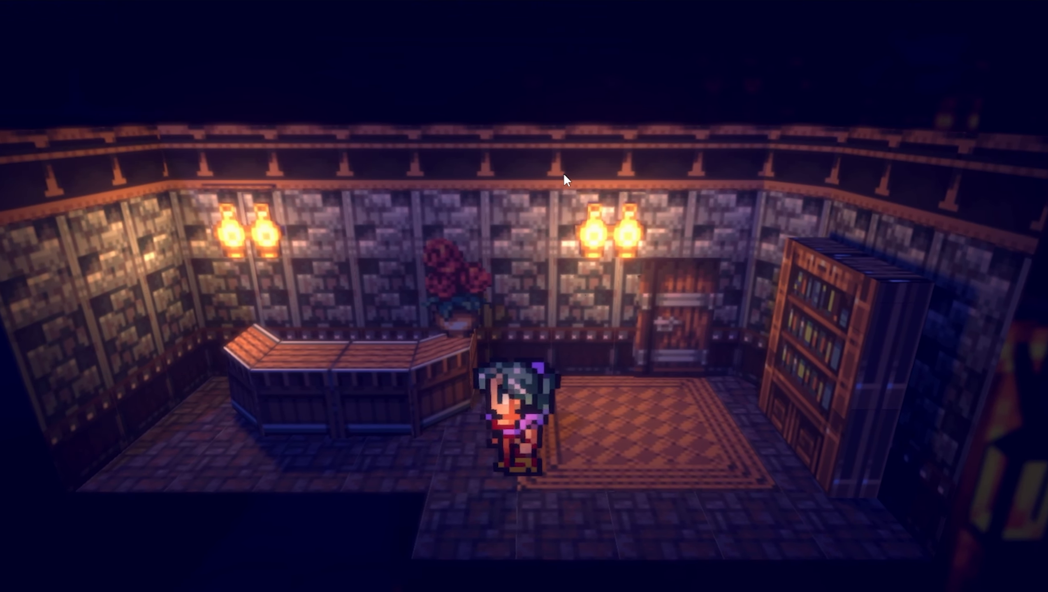
Step: Walk Terra past the inn and its furnace, up the wide steps to the long floor grate before the shop
key(Up)
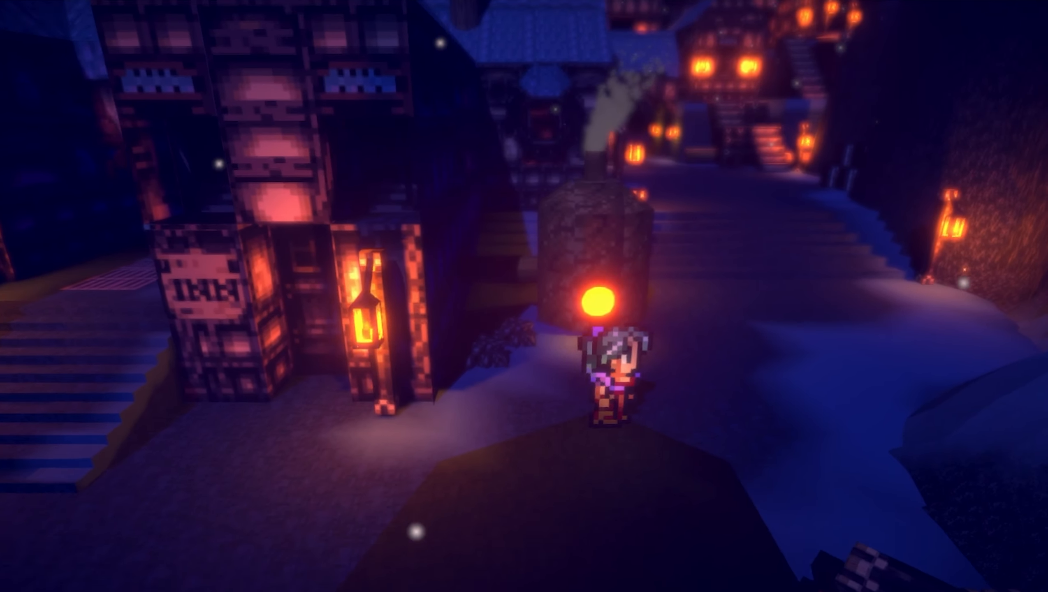
key(Up)
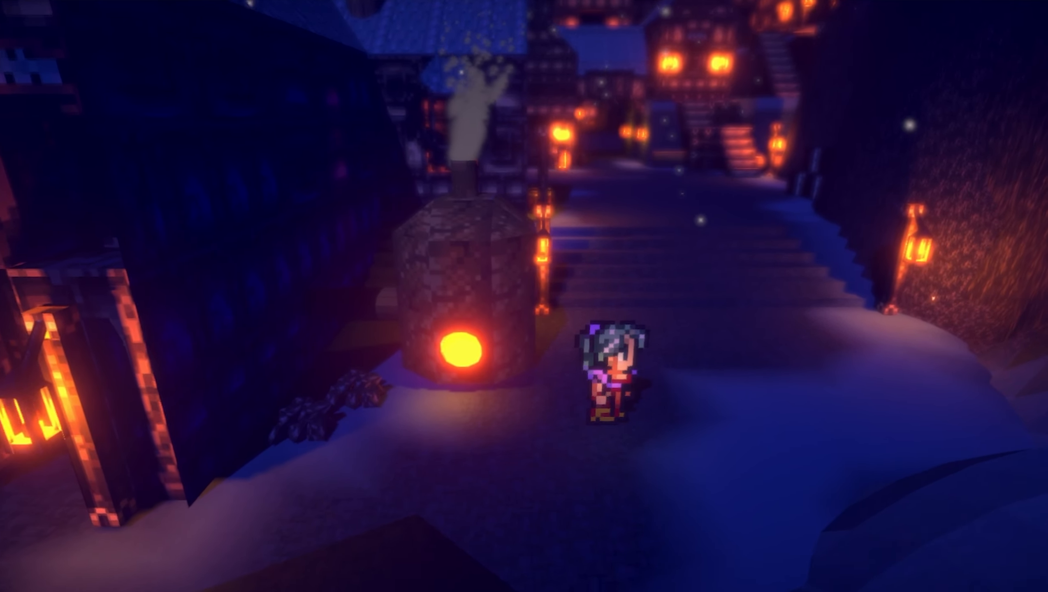
key(Up)
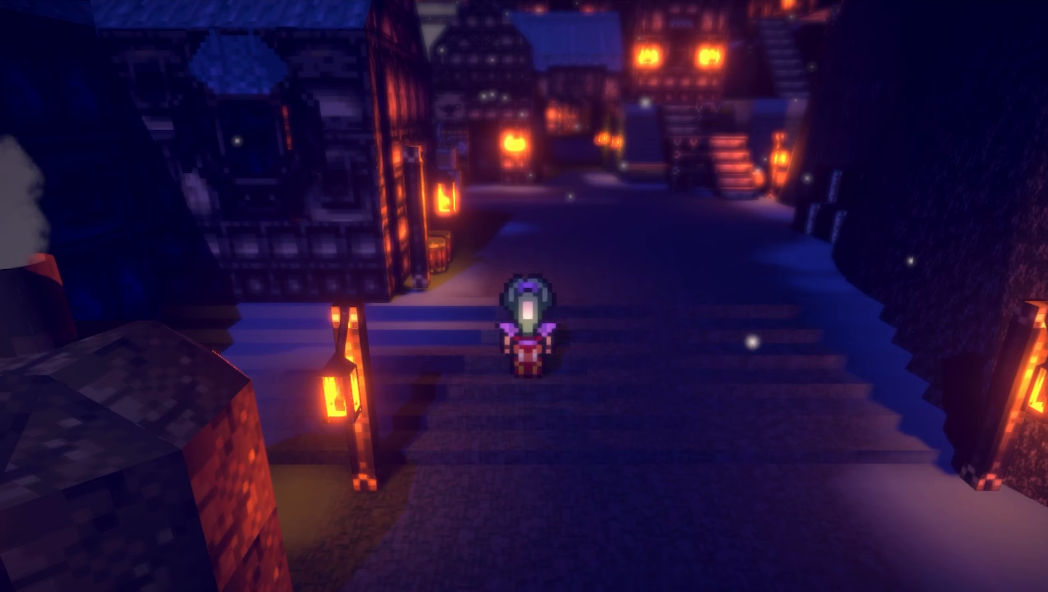
key(Up)
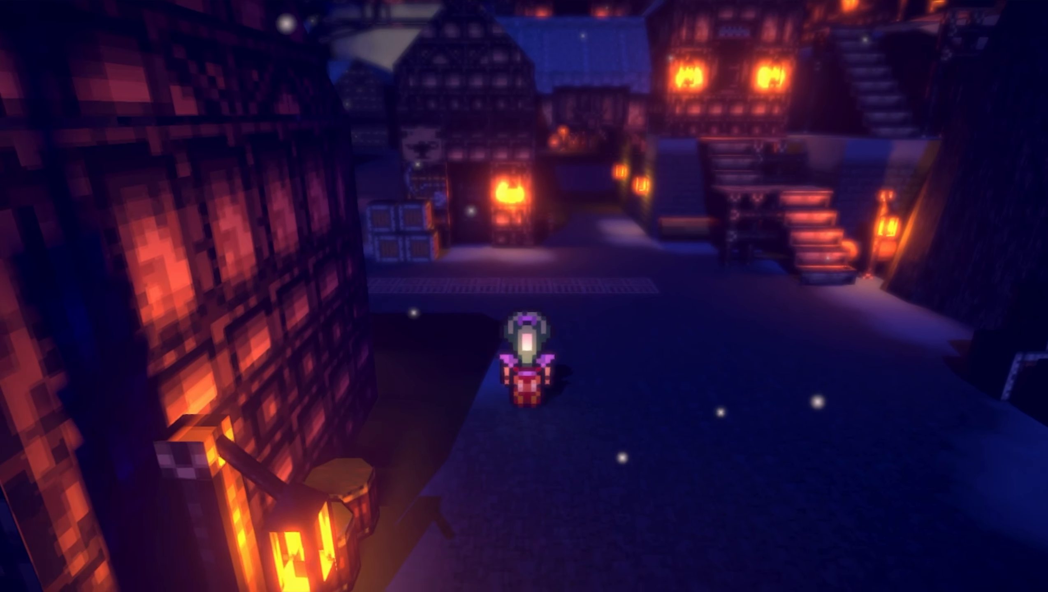
key(Up)
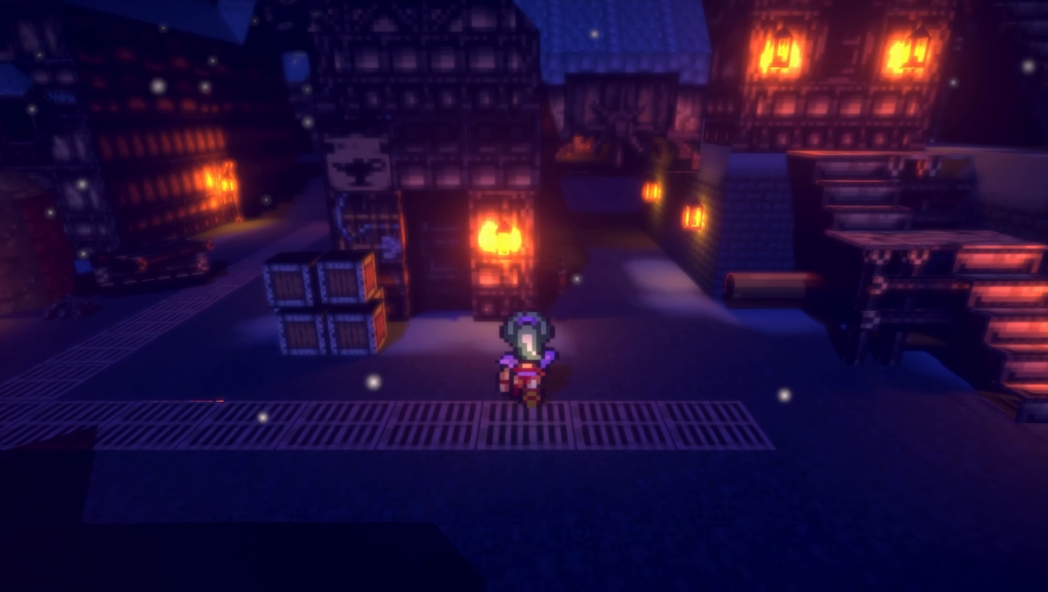
Step: Walk Terra past the stacked crates into the shop and over to the crates beside its counter
key(Left)
key(Right)
key(Up)
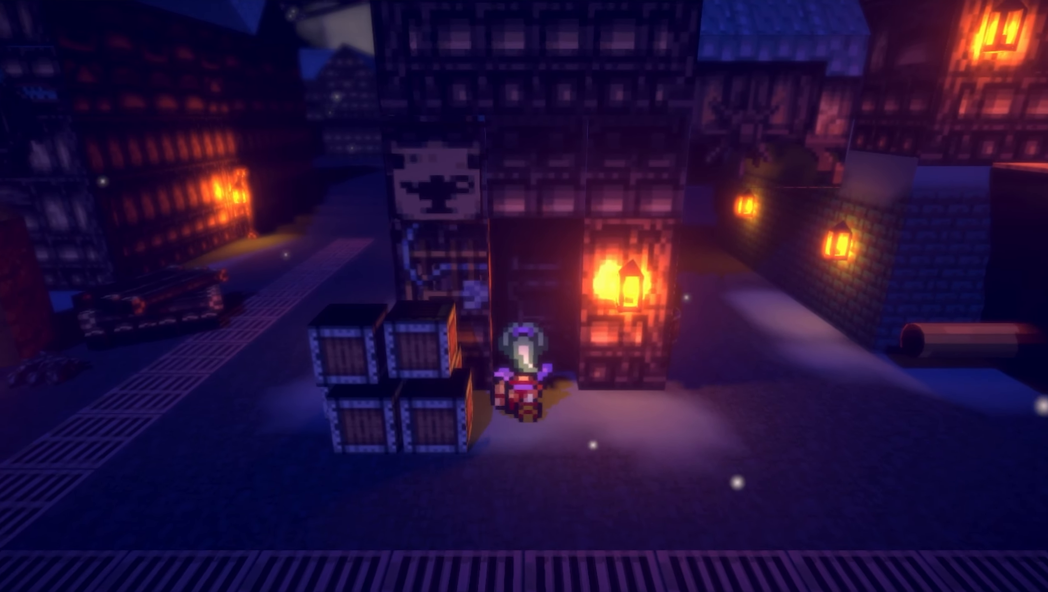
key(Right)
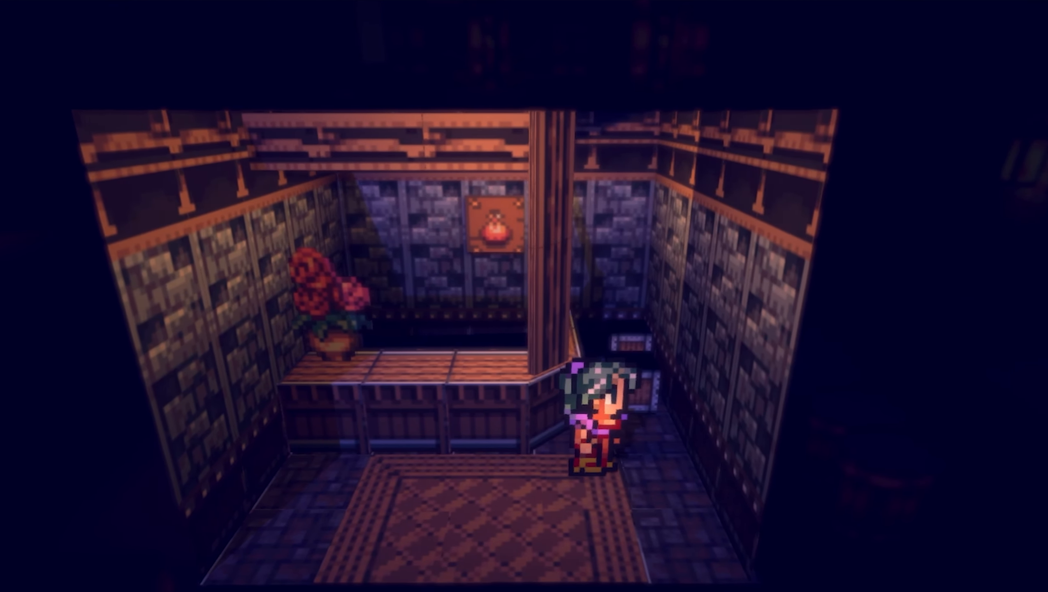
key(Up)
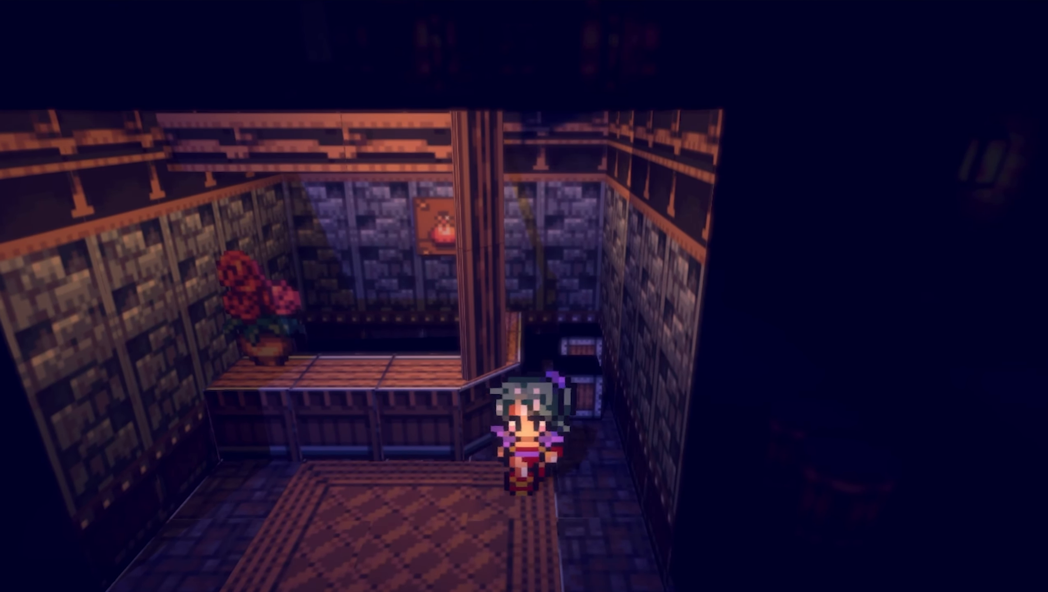
Step: Walk Terra across the shop's rug and out to the stacked crates in the street
key(Left)
key(Down)
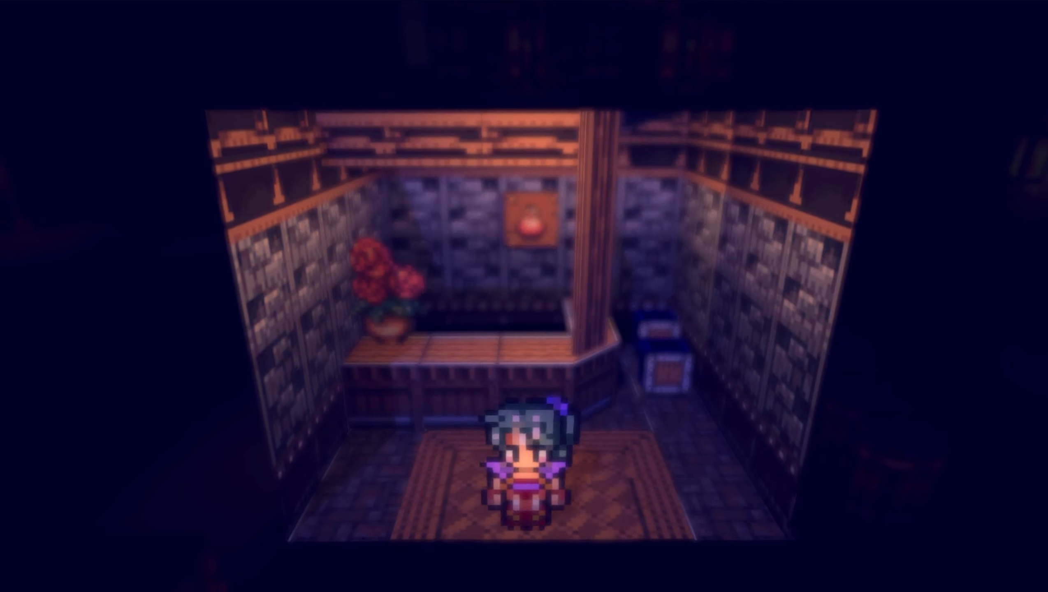
key(Down)
key(Left)
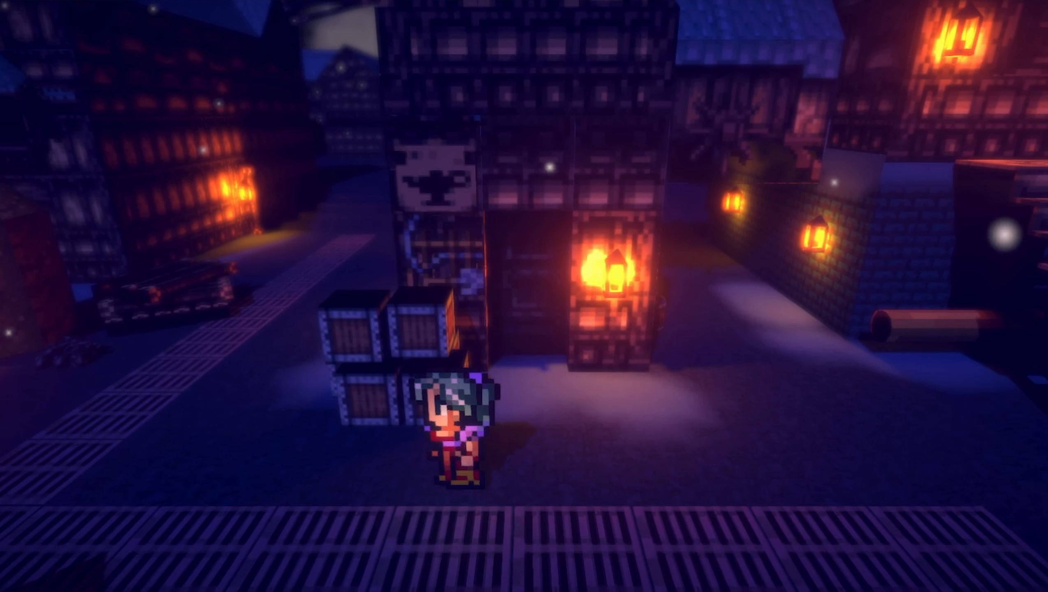
Step: Walk Terra up the narrow passage beside the lantern-lit brick wall to the house with two barrels at its door
key(Down)
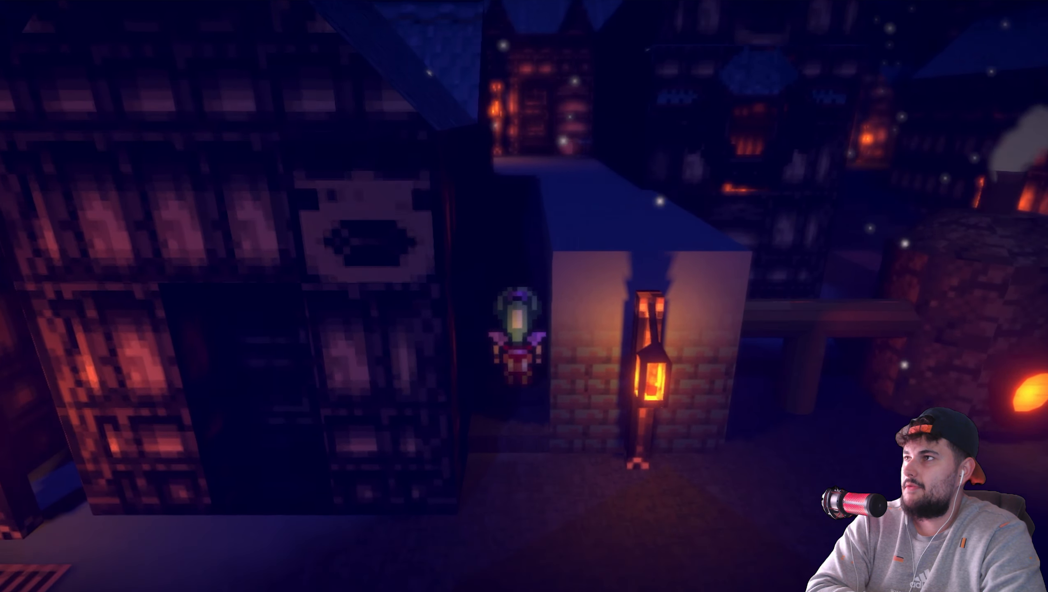
key(Up)
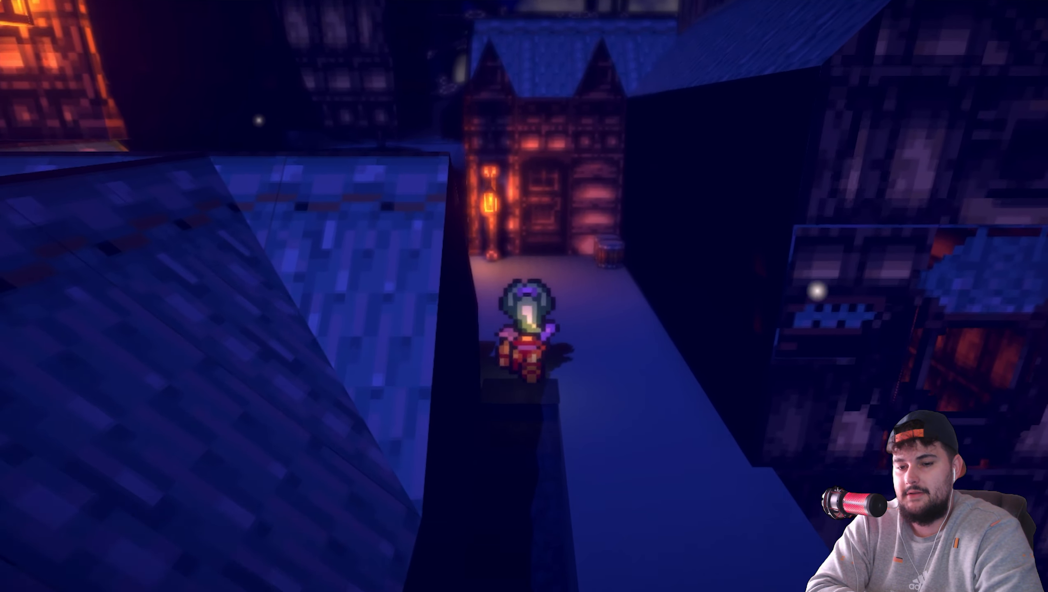
key(Up)
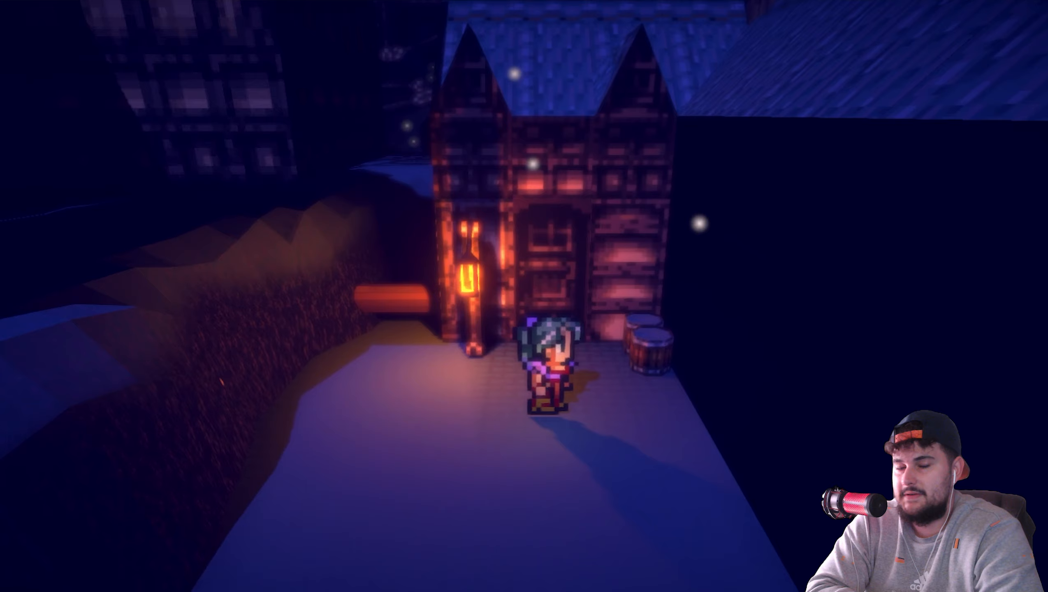